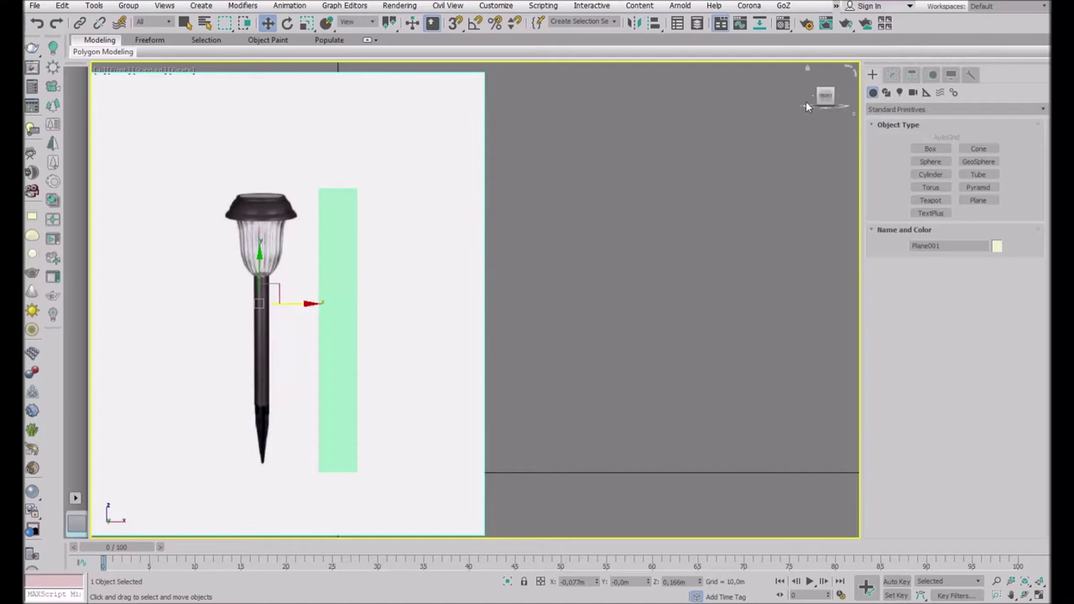
Draw a line spanning the top rim of the lamp cap in the reference.
scroll(260, 193, up, 5)
scroll(277, 197, down, 3)
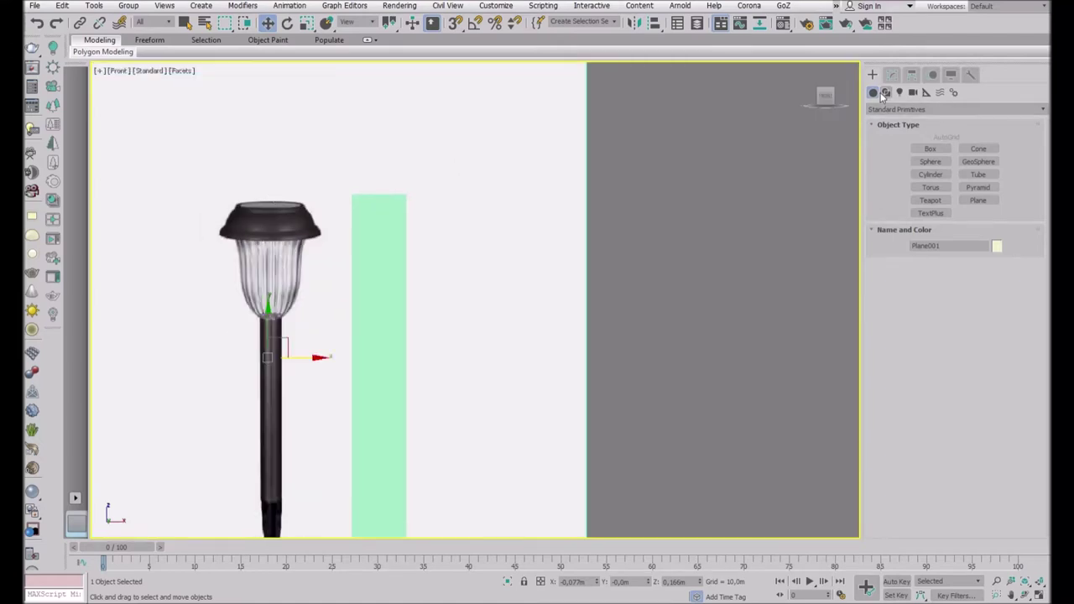
click(886, 92)
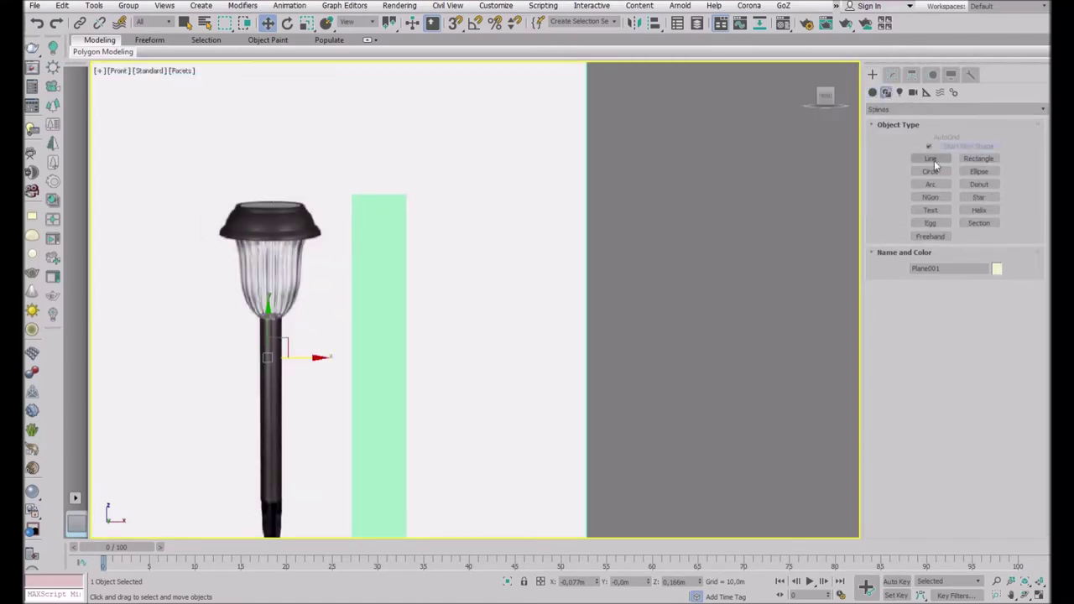
click(930, 158)
scroll(275, 214, up, 3)
scroll(226, 199, up, 5)
click(189, 199)
click(569, 200)
right_click(572, 208)
Measure the line with the Measure utility, reading 0.046 m.
click(267, 23)
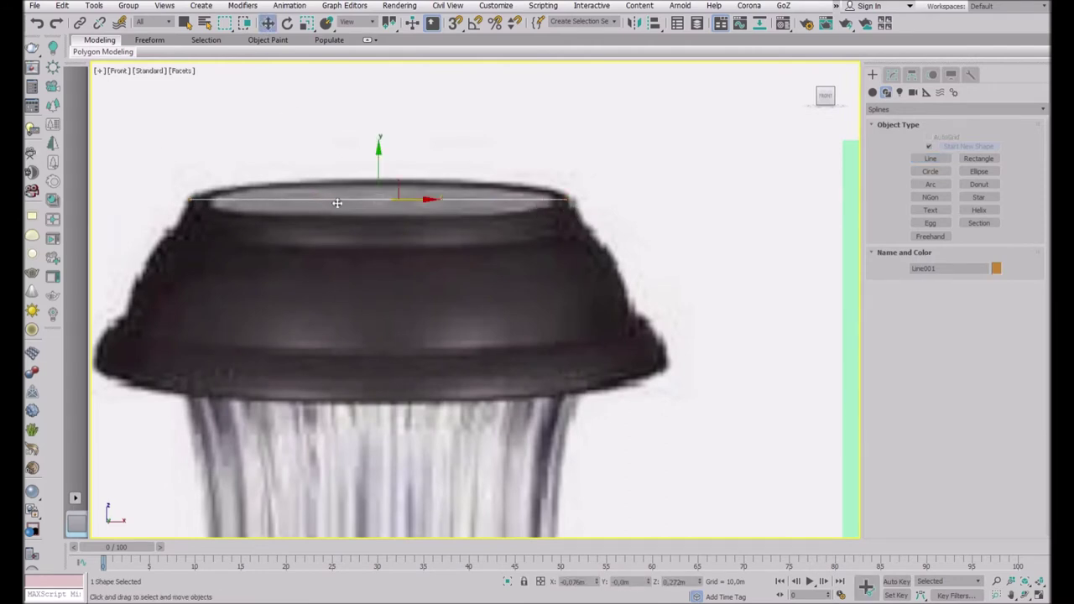
click(970, 74)
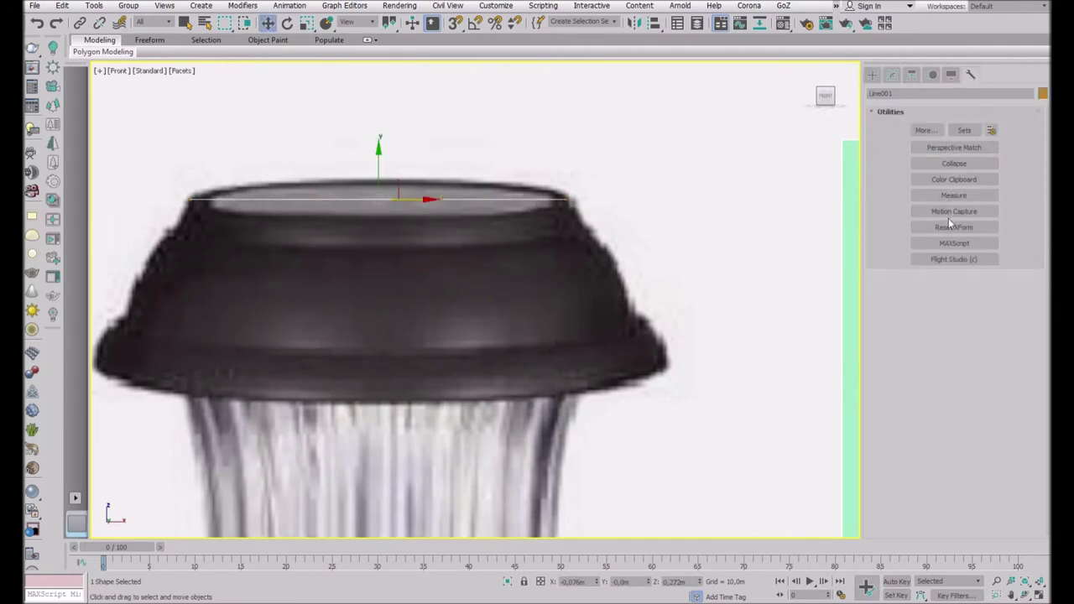
click(951, 194)
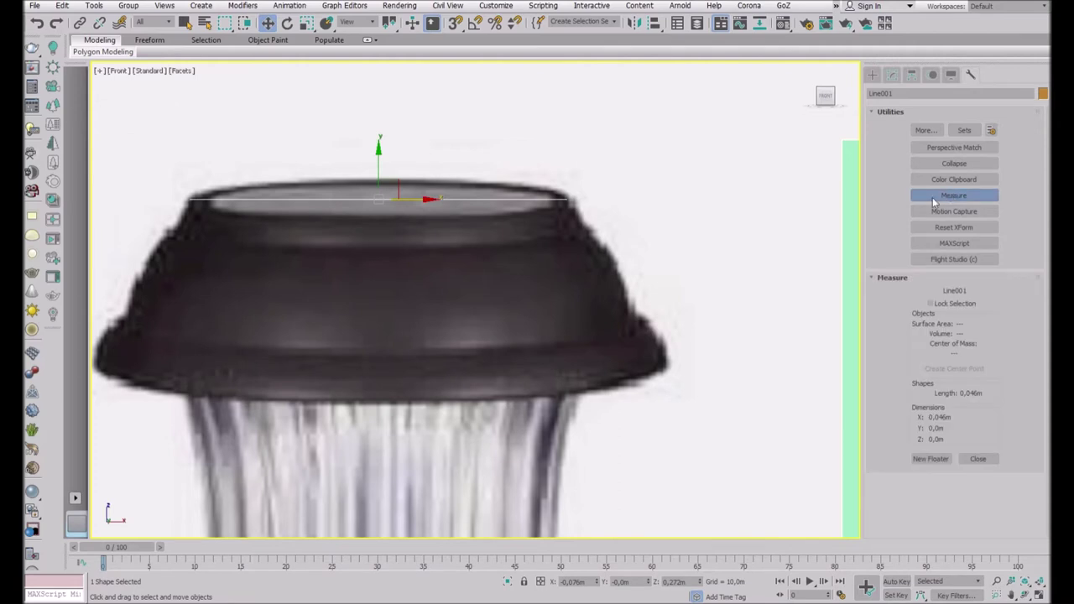
click(892, 75)
scroll(678, 153, down, 3)
click(826, 94)
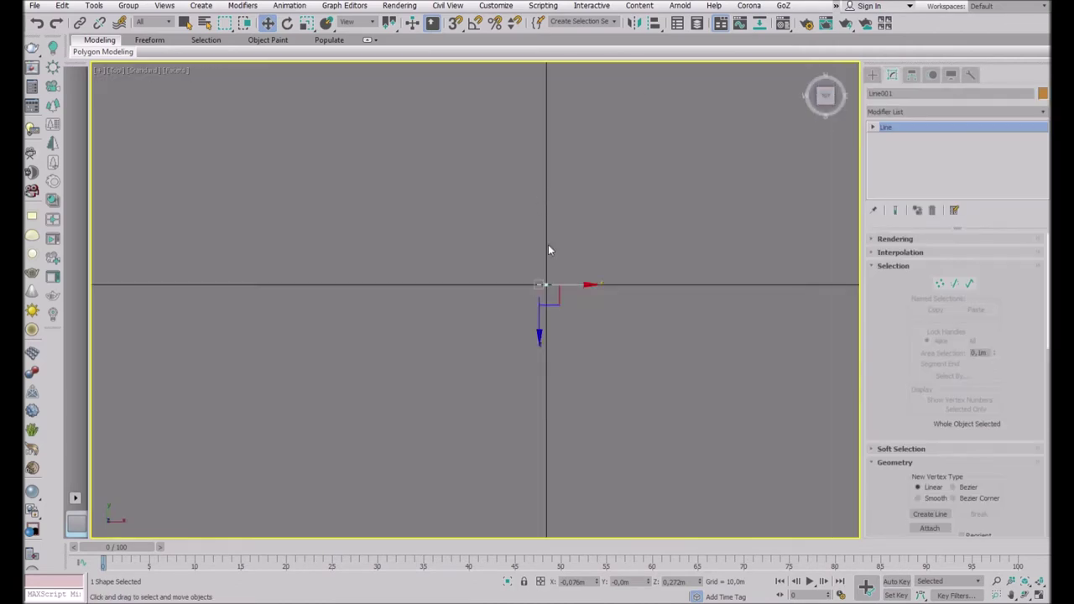
Draw a cap-width circle of 0.023 m radius in the Top view with 15 interpolation steps.
click(872, 74)
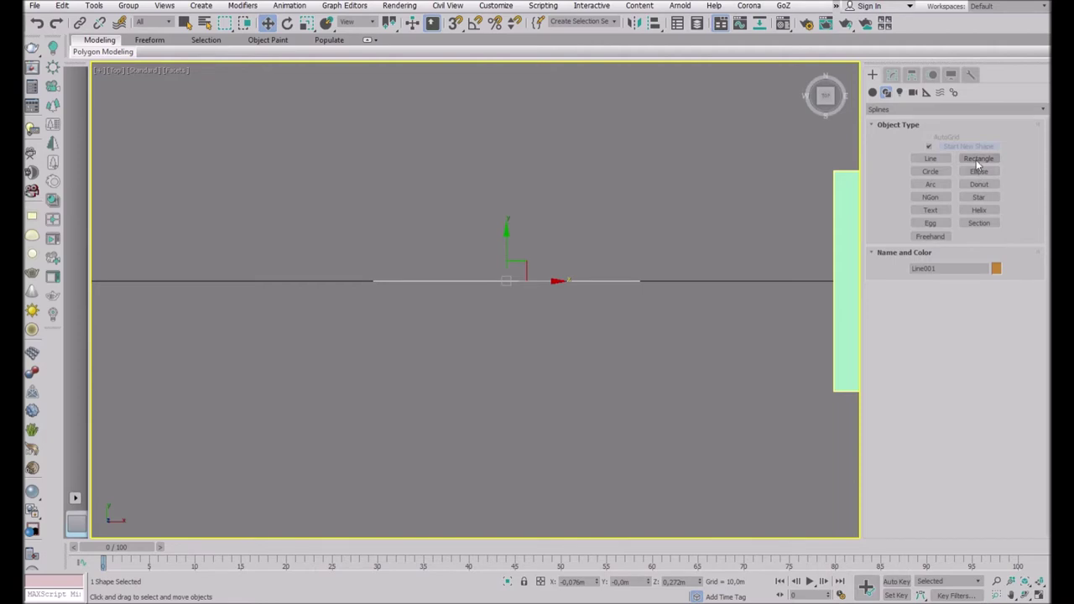
click(930, 171)
drag(507, 281, 552, 160)
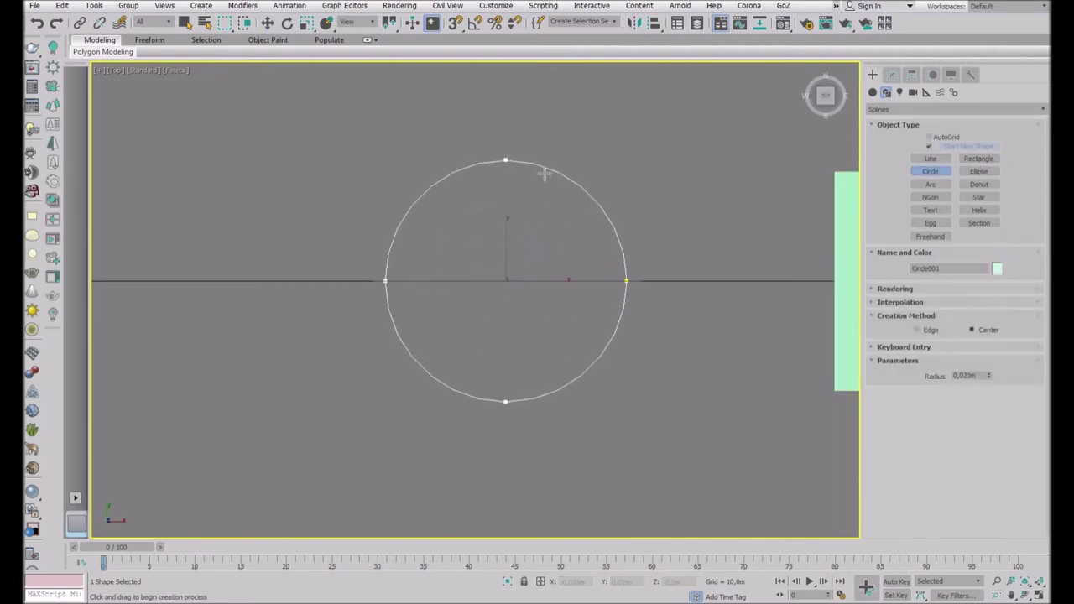
click(965, 346)
click(965, 347)
click(990, 302)
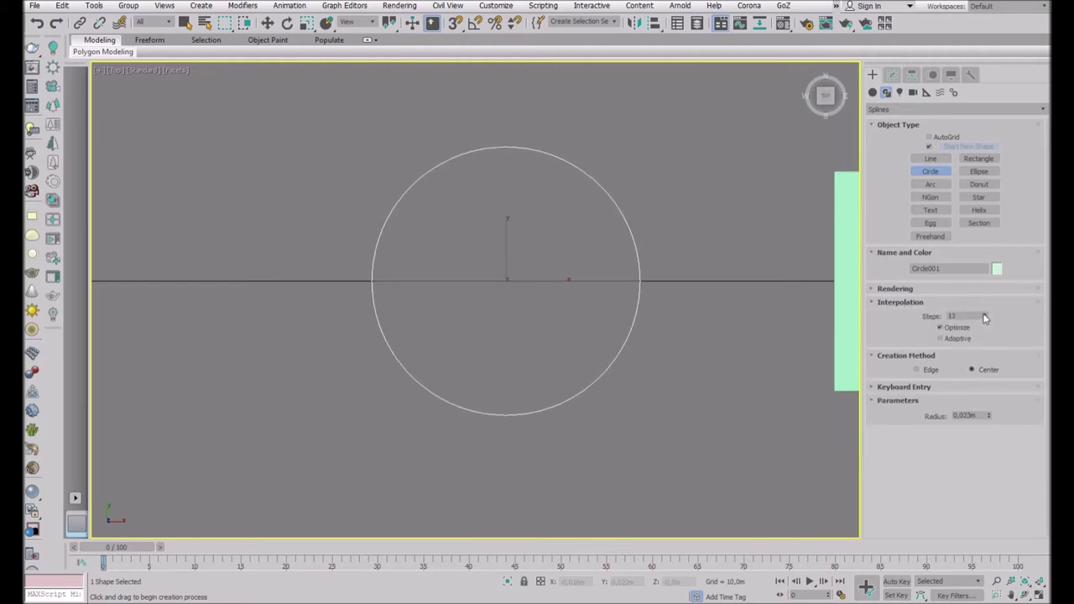
text(15)
click(825, 107)
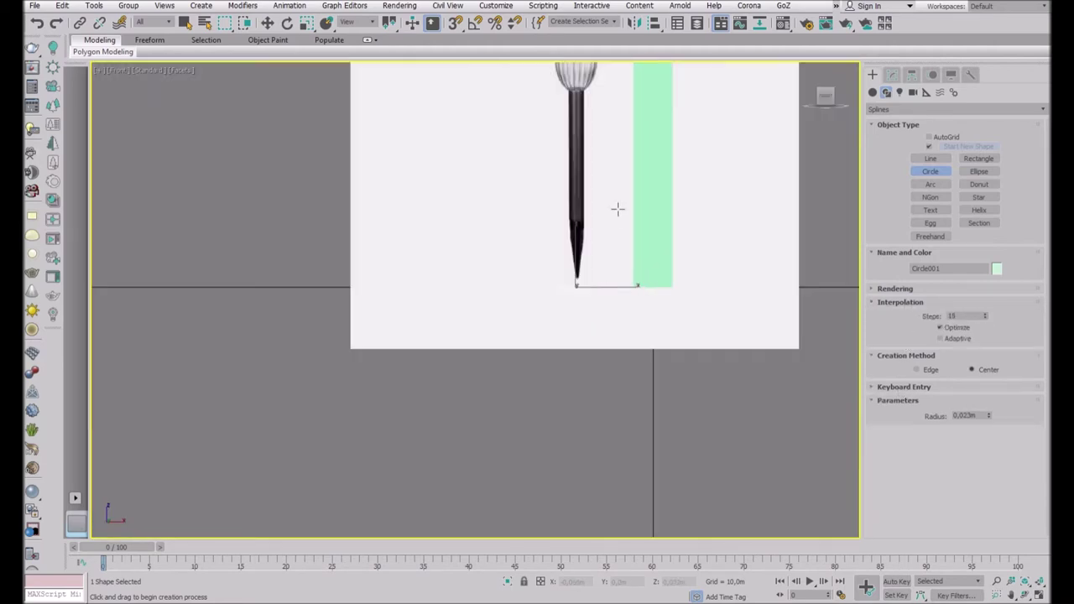
Move Circle001 up onto the lamp cap's top rim and convert it to an Editable Poly.
click(267, 23)
drag(492, 355, 491, 109)
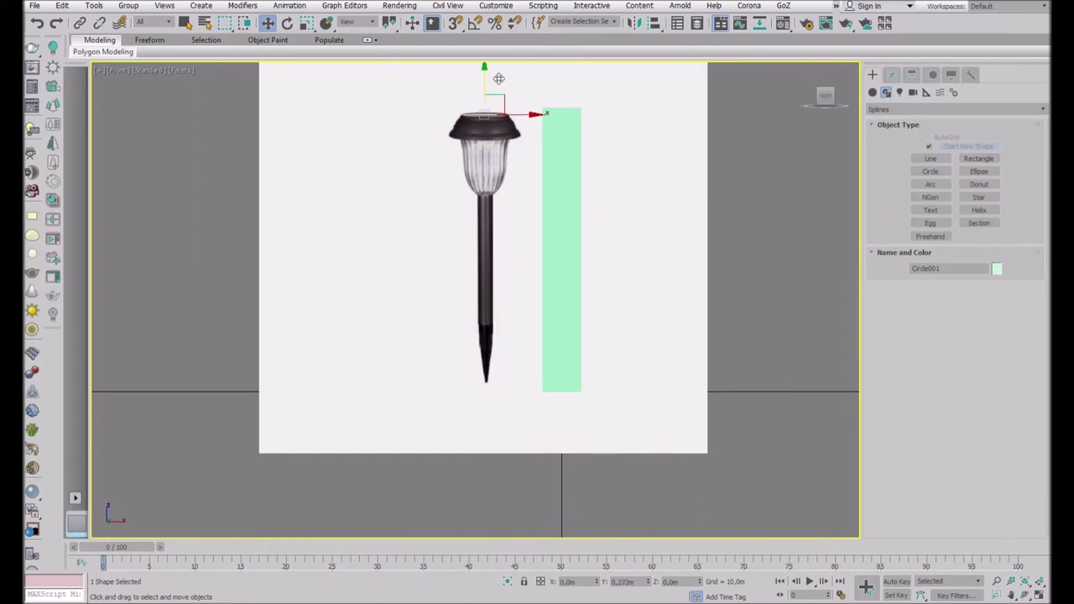
scroll(491, 144, up, 10)
scroll(489, 189, down, 5)
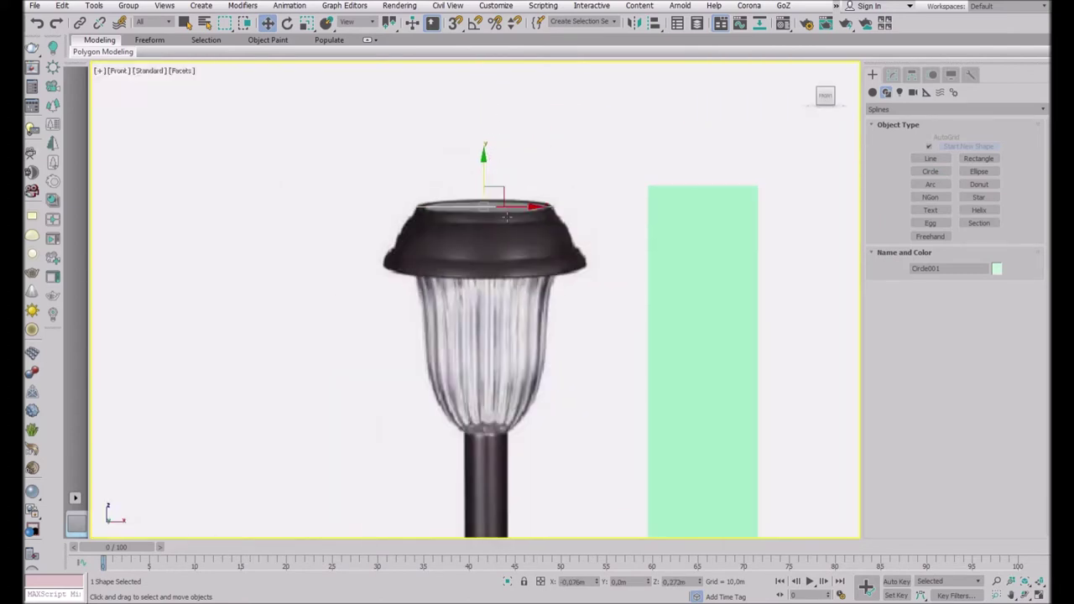
click(893, 74)
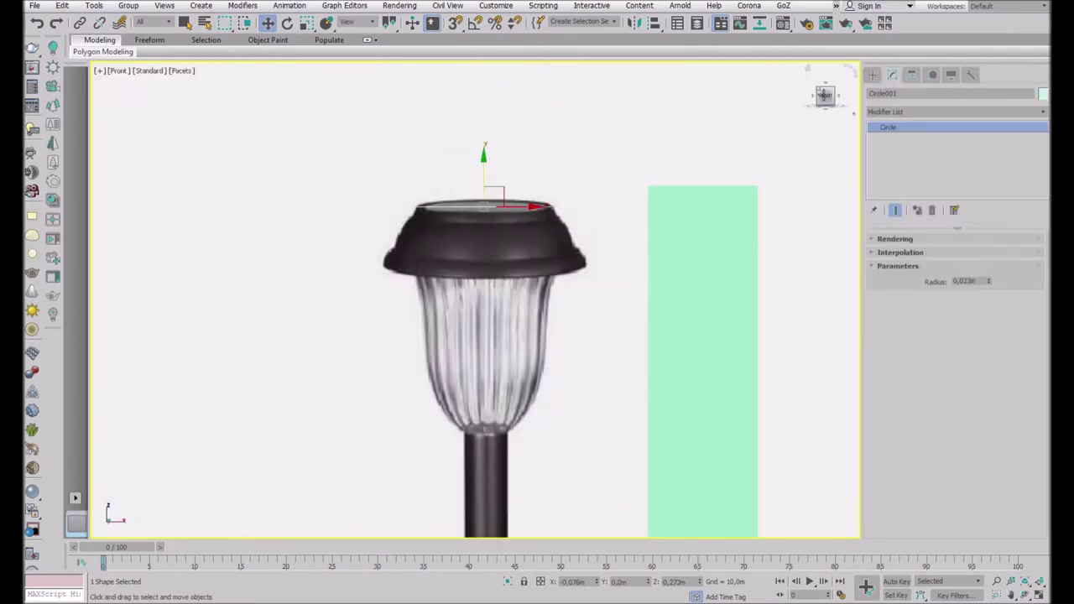
drag(808, 92, 640, 243)
alt+middle_drag(641, 242, 400, 142)
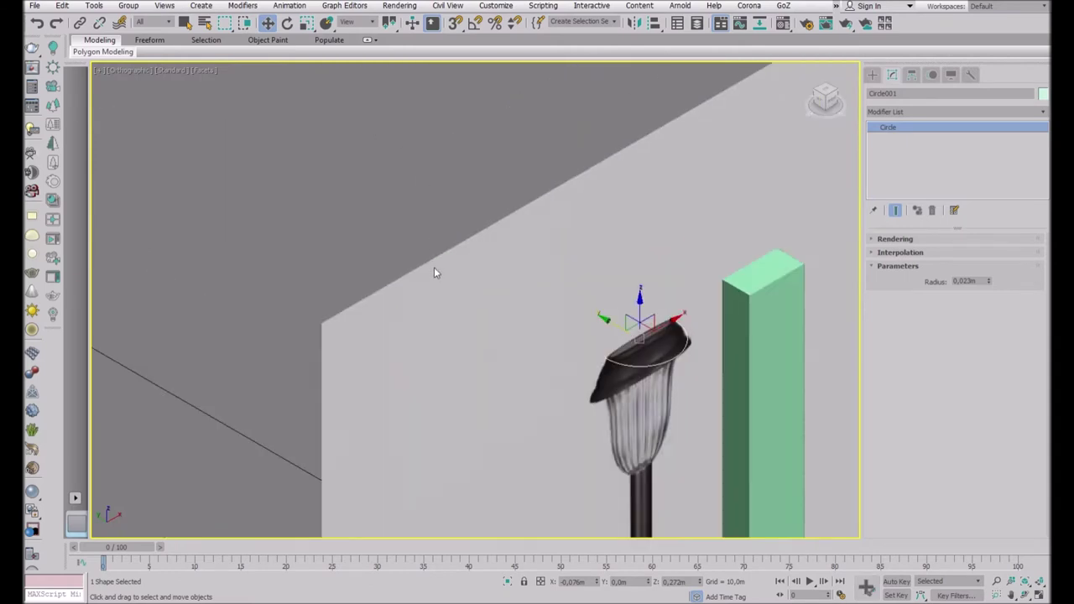
key(f)
click(1045, 115)
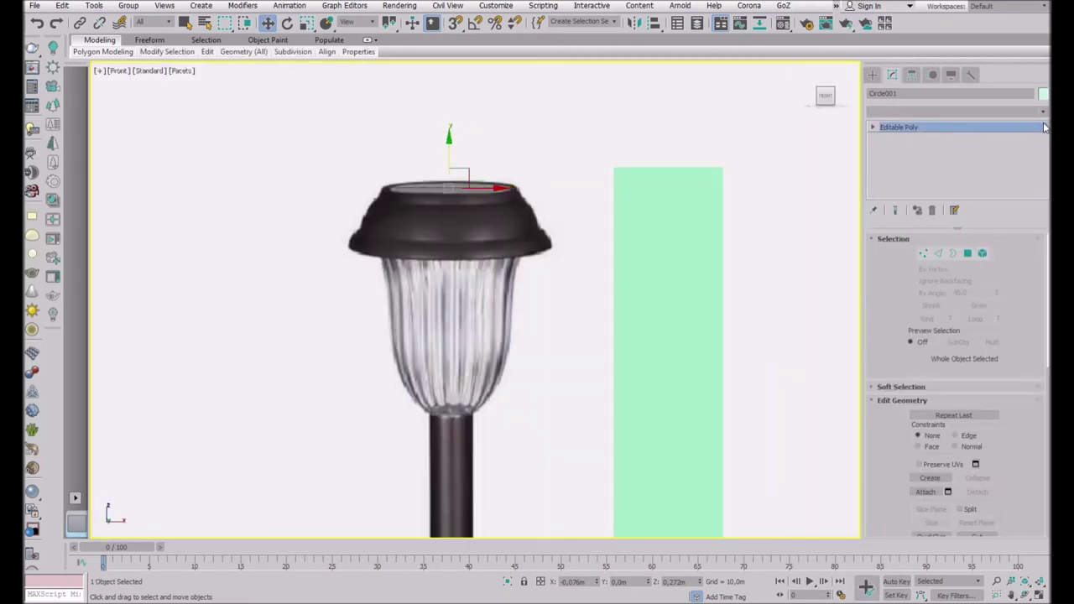
Add a Shell modifier with 0.01m Outer Amount to Circle001, then collapse it to Editable Poly.
click(894, 211)
key(z)
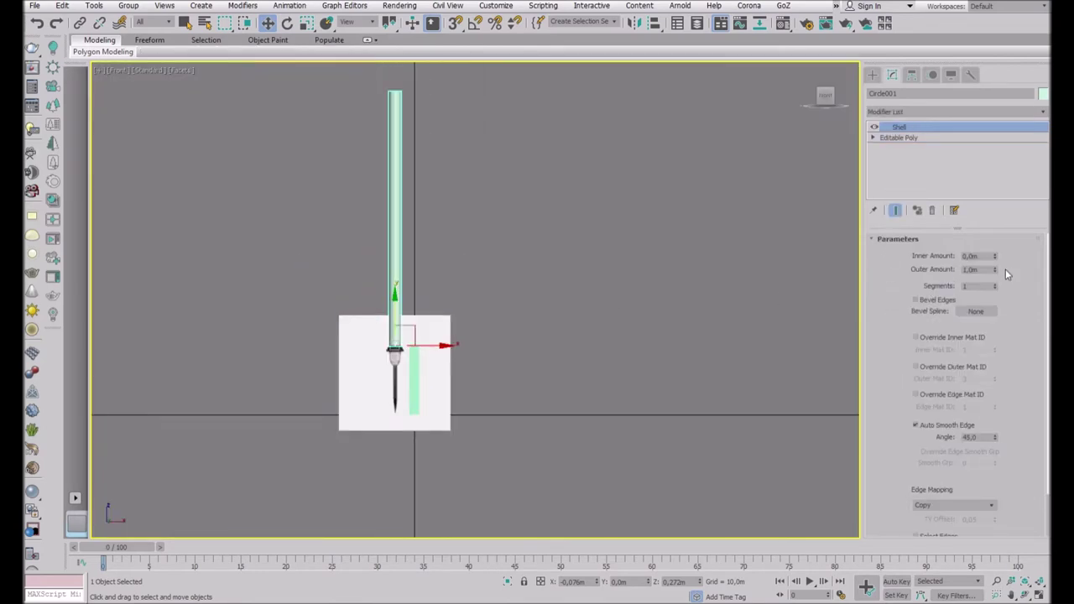
drag(995, 269, 995, 336)
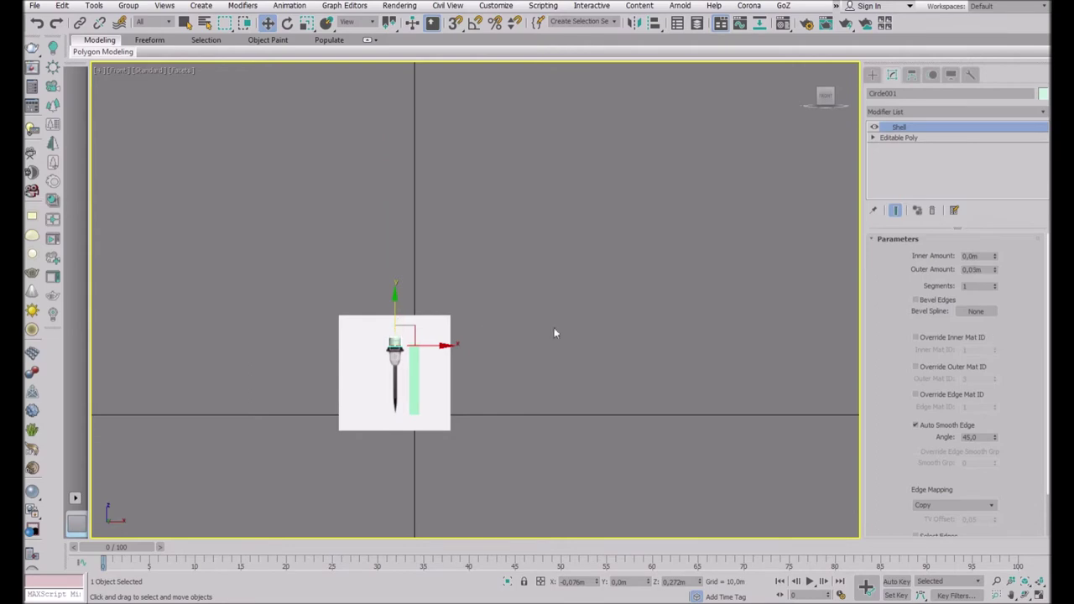
key(z)
double_click(971, 269)
text(0.01)
key(Return)
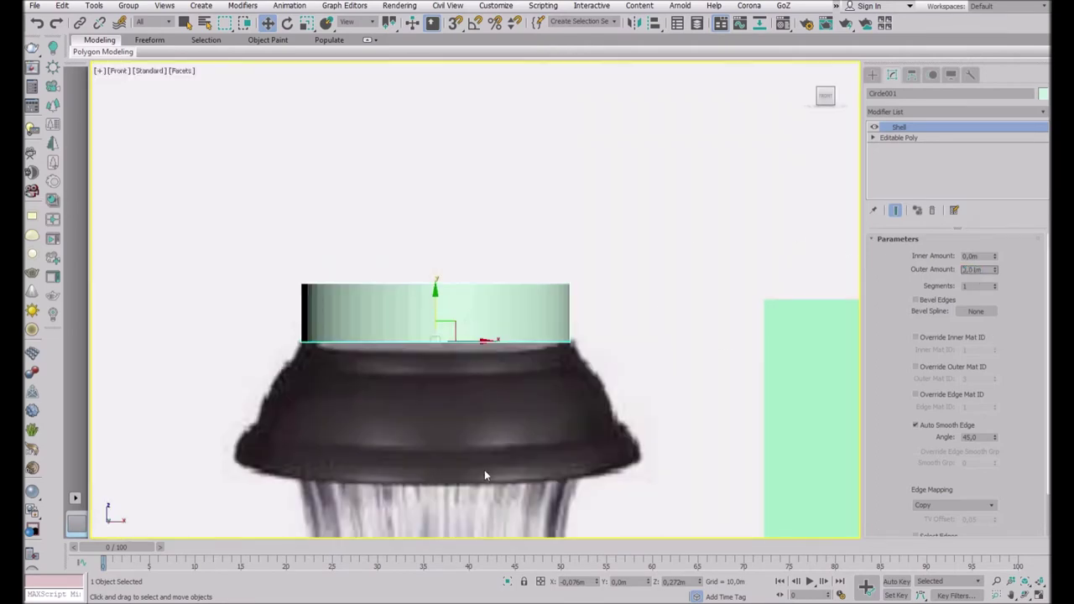
click(924, 253)
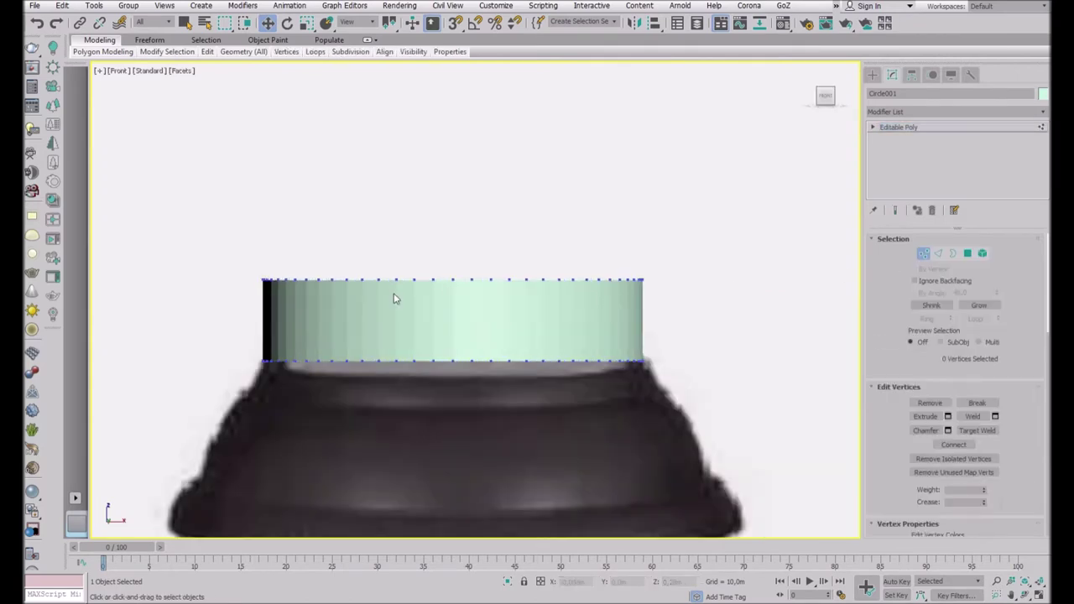
Select the ring's top rim vertices and move them down to squash the band.
click(924, 253)
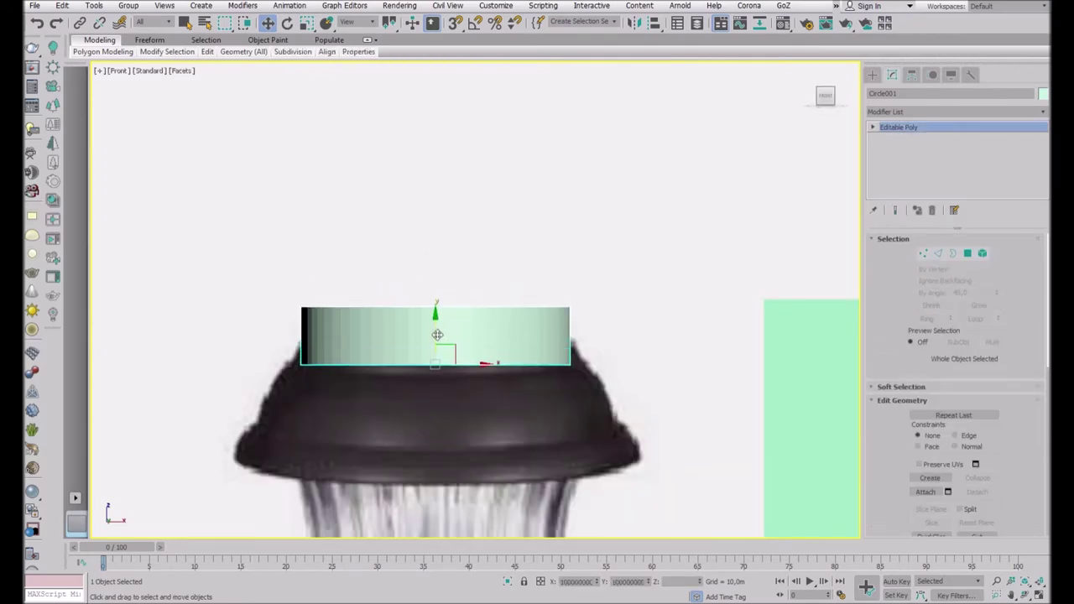
drag(282, 281, 572, 317)
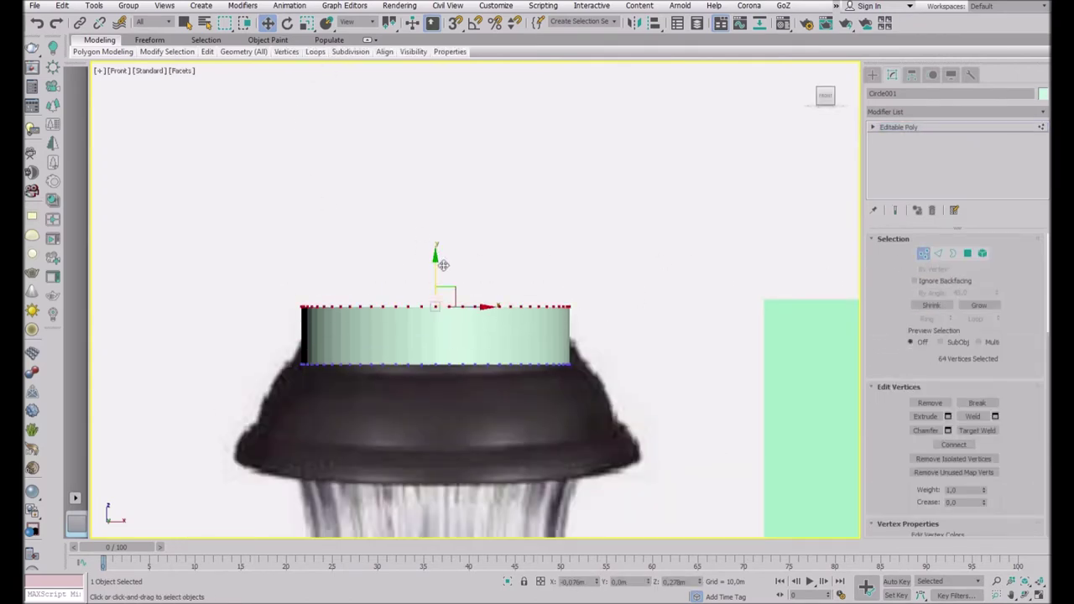
drag(443, 269, 445, 296)
scroll(444, 290, down, 5)
alt+middle_drag(621, 204, 442, 178)
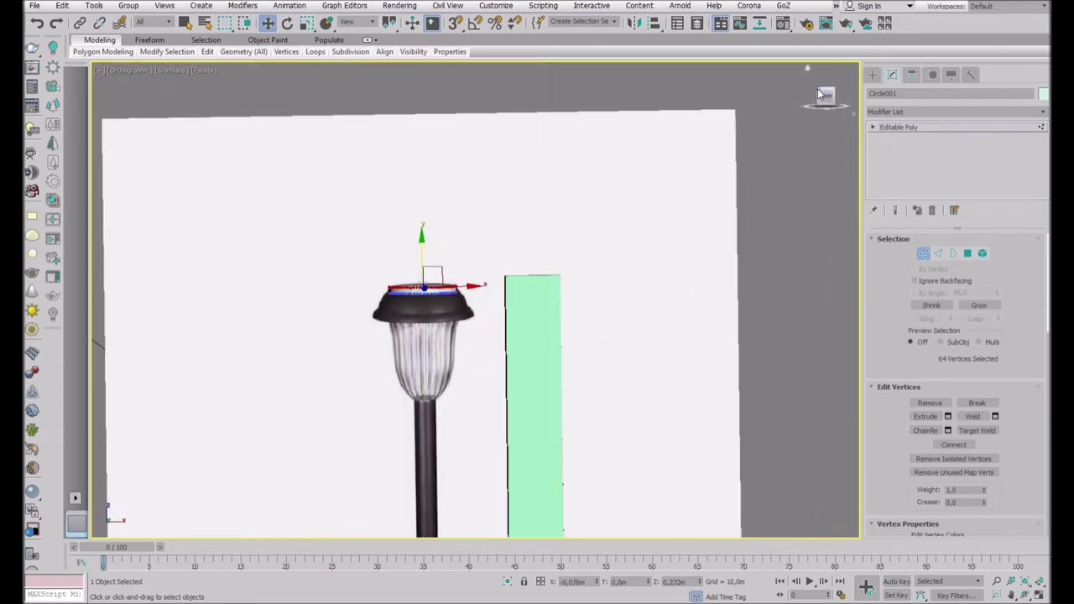
key(z)
Scale both vertex rings uniformly to fit inside the cap's top rim, then enter Polygon mode.
key(r)
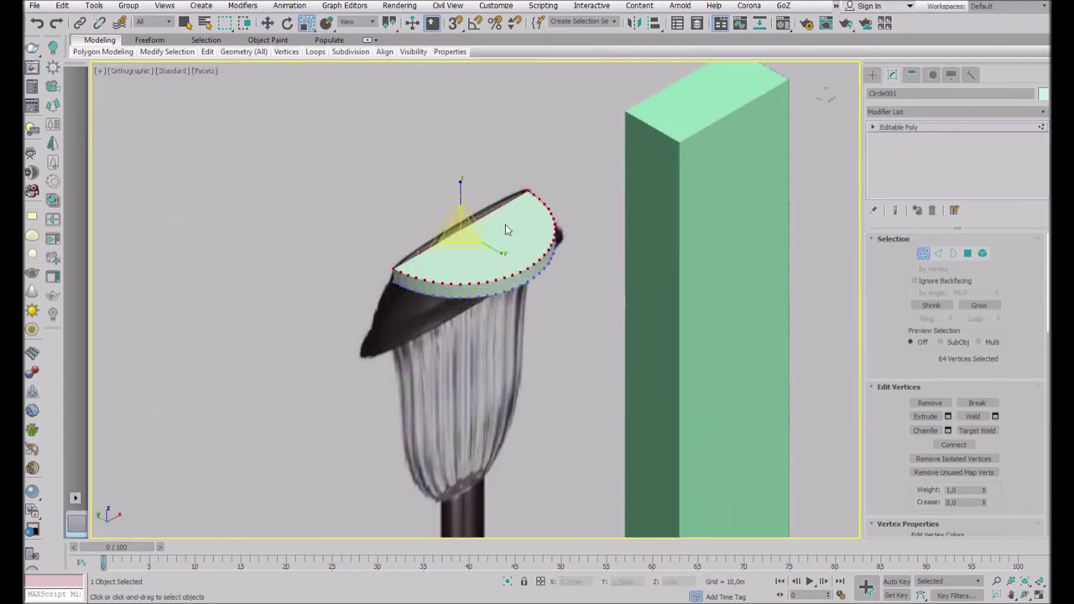
click(820, 105)
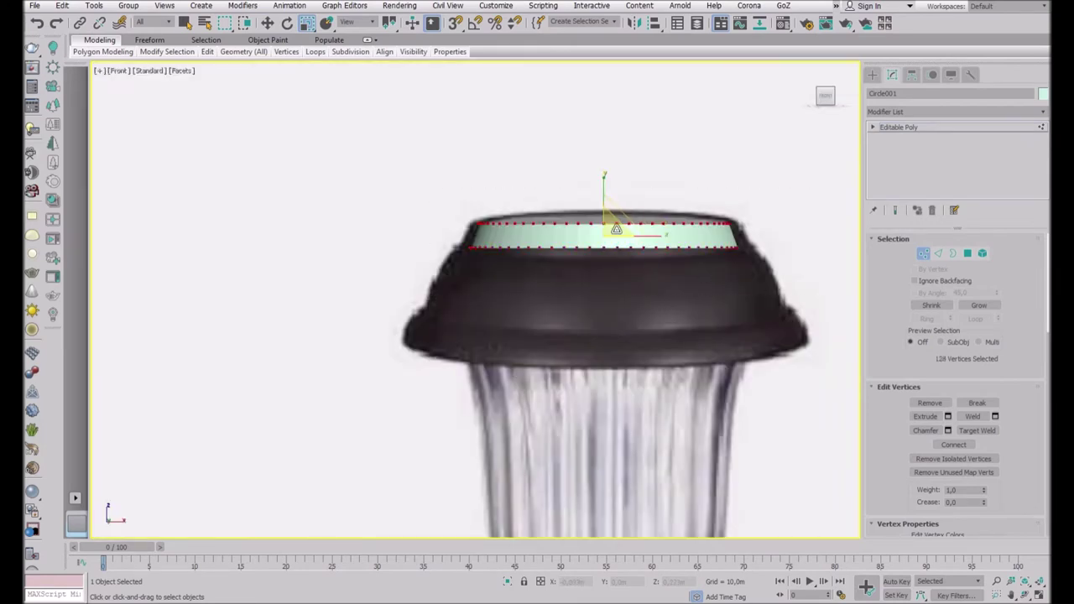
click(978, 304)
scroll(580, 270, down, 2)
key(4)
drag(821, 108, 789, 114)
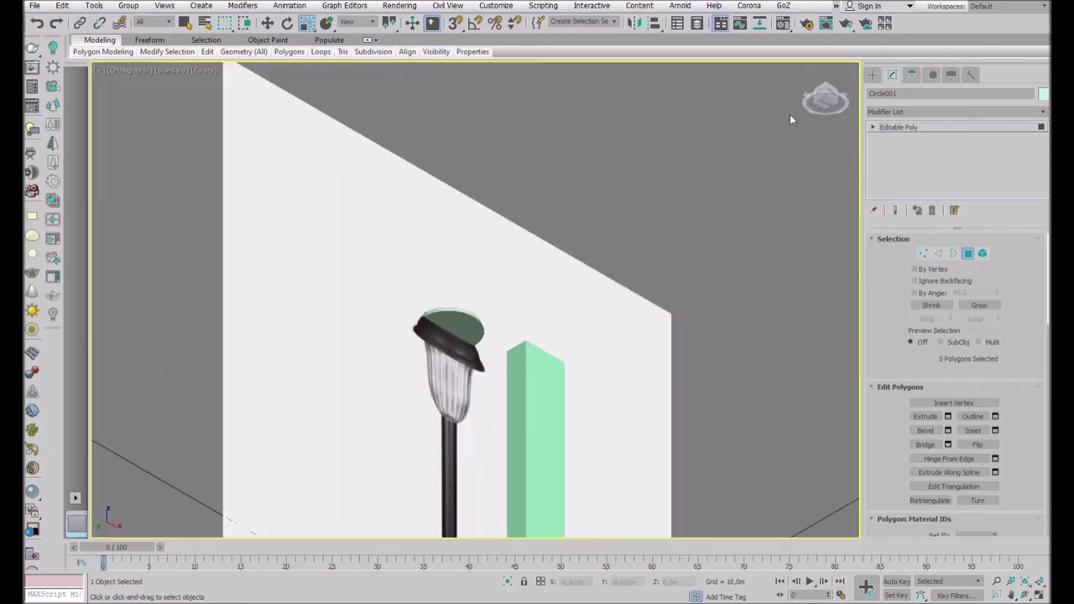
Extrude the ring's top polygon upward, then undo the overly tall extrusion.
click(559, 252)
key(f)
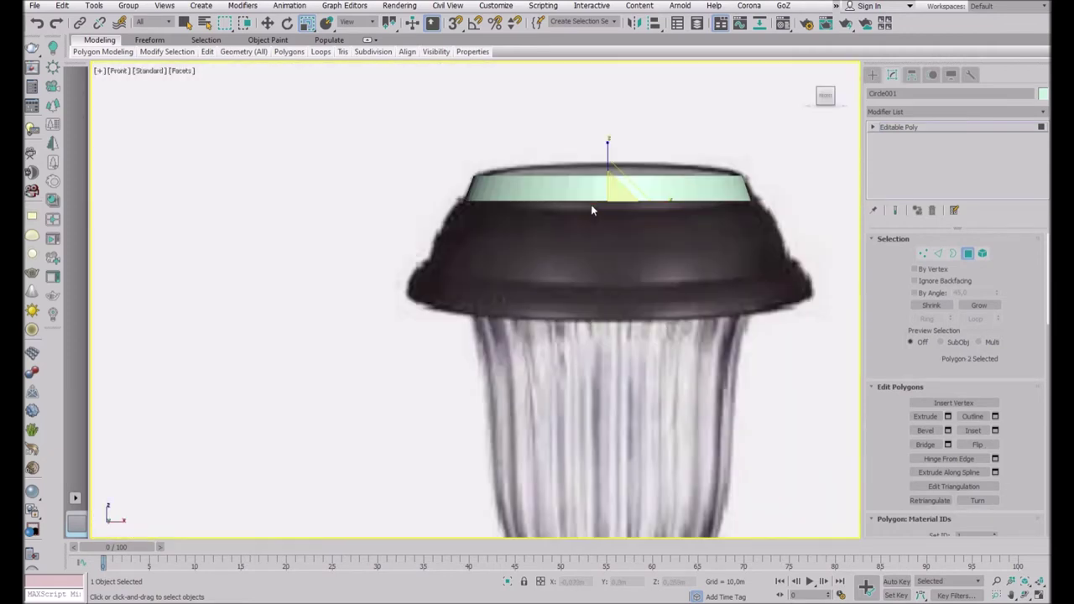
click(941, 415)
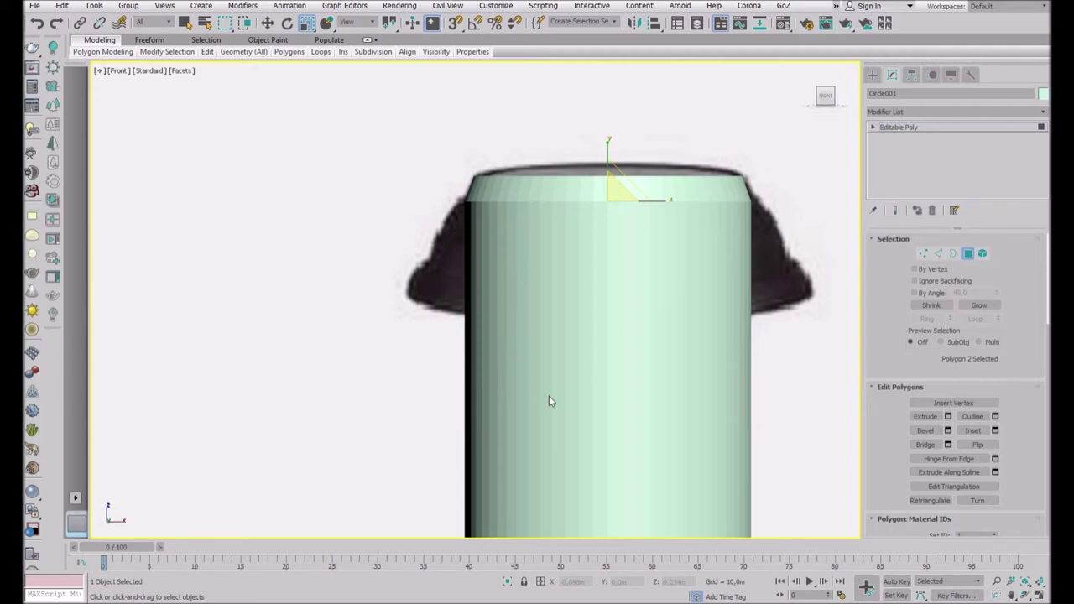
mouse_move(549, 396)
mouse_down()
mouse_move(470, 331)
mouse_move(487, 306)
mouse_move(486, 326)
mouse_move(487, 309)
mouse_up()
scroll(495, 323, down, 3)
scroll(520, 310, up, 2)
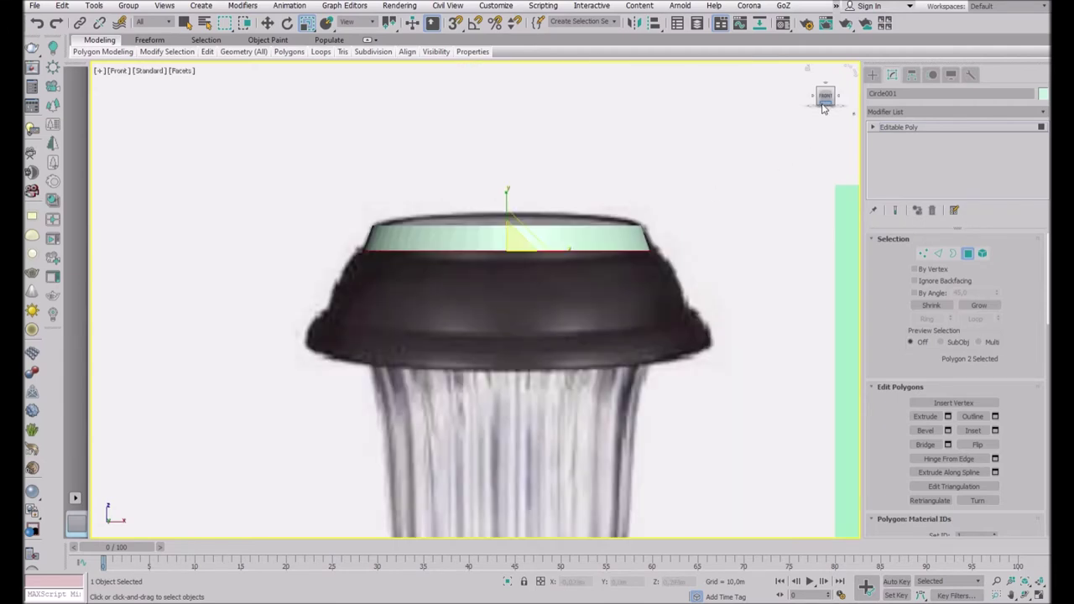
drag(826, 98, 760, 132)
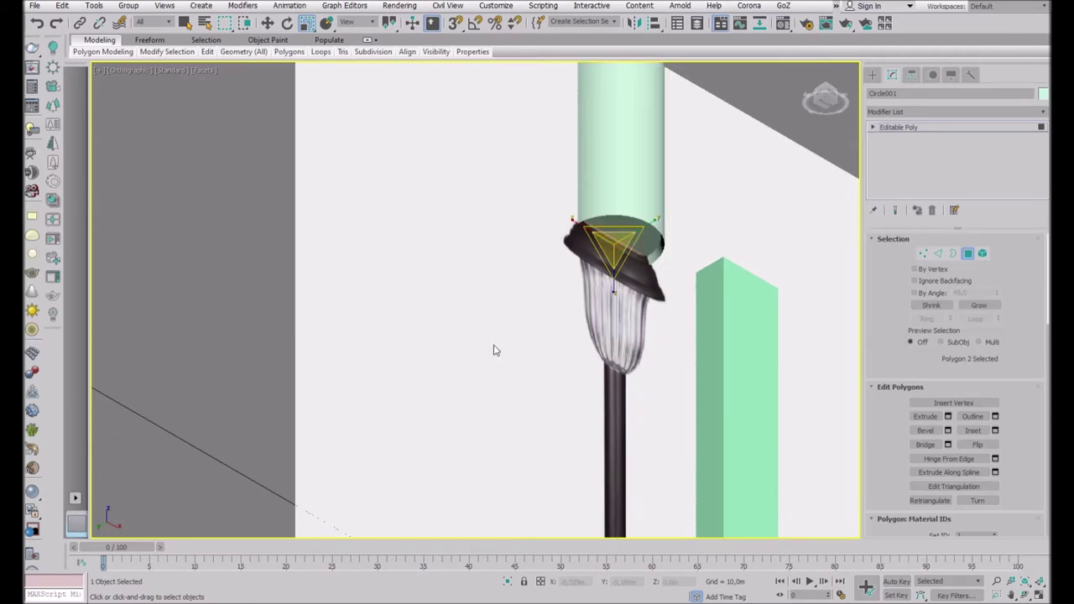
key(ctrl+z)
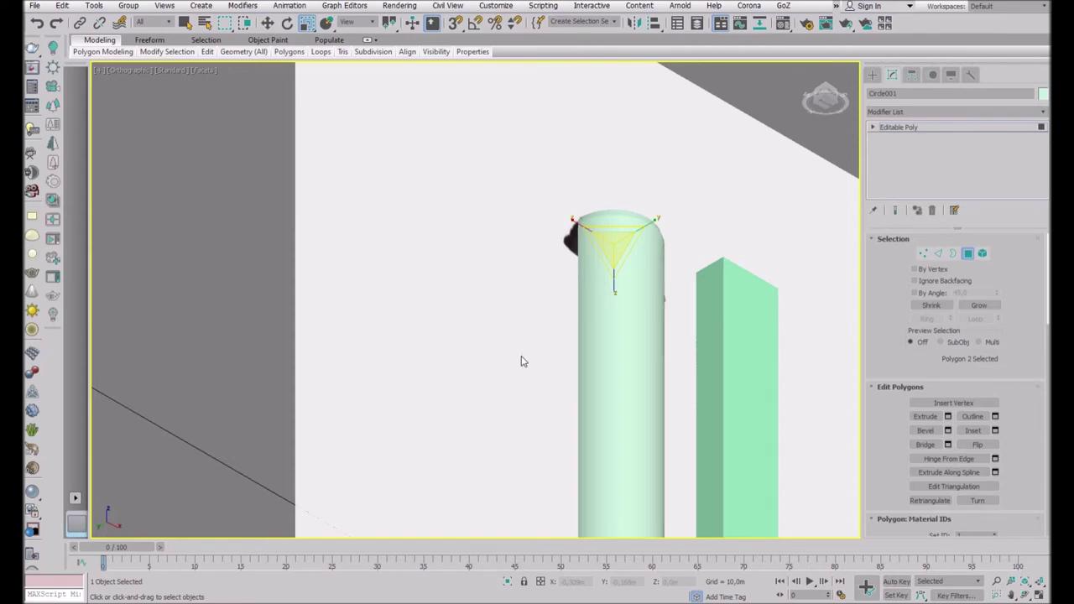
key(ctrl+z)
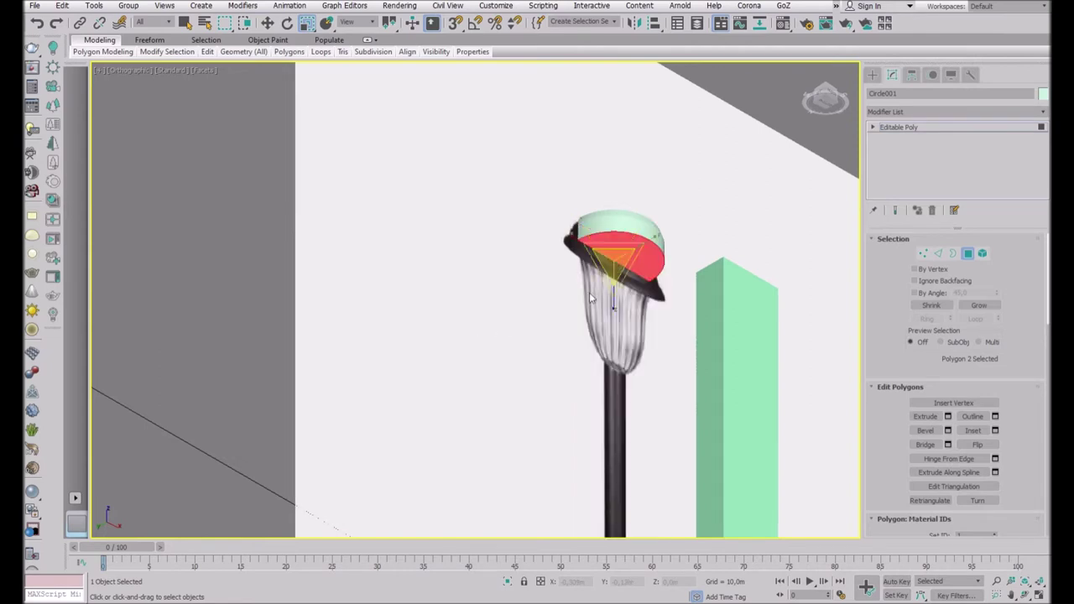
click(824, 99)
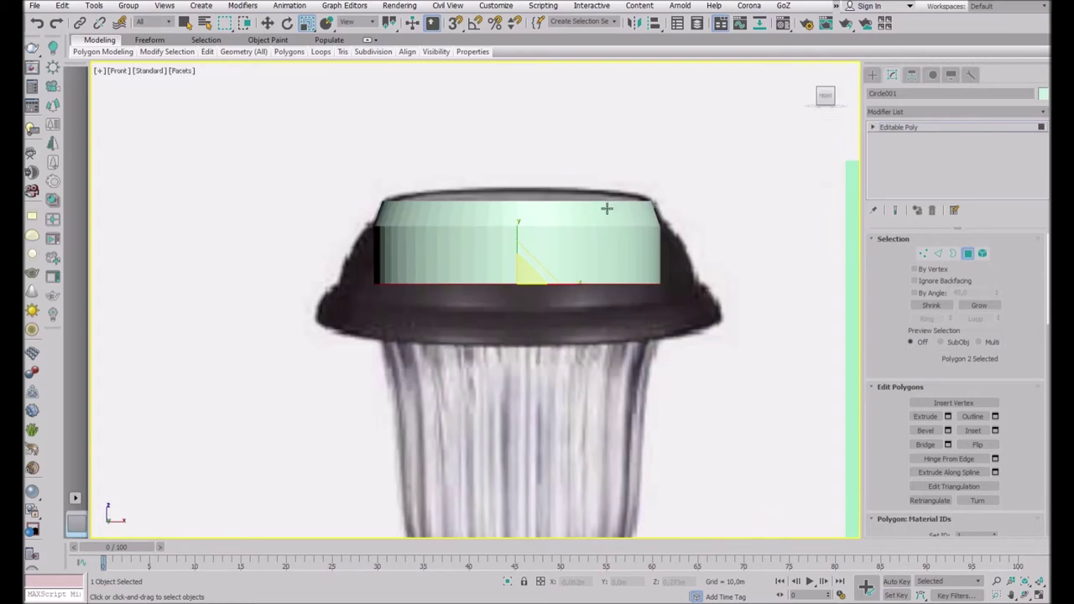
Move the top polygon up along Y to the reference cap's top edge, checking in Front view.
key(w)
drag(519, 269, 529, 222)
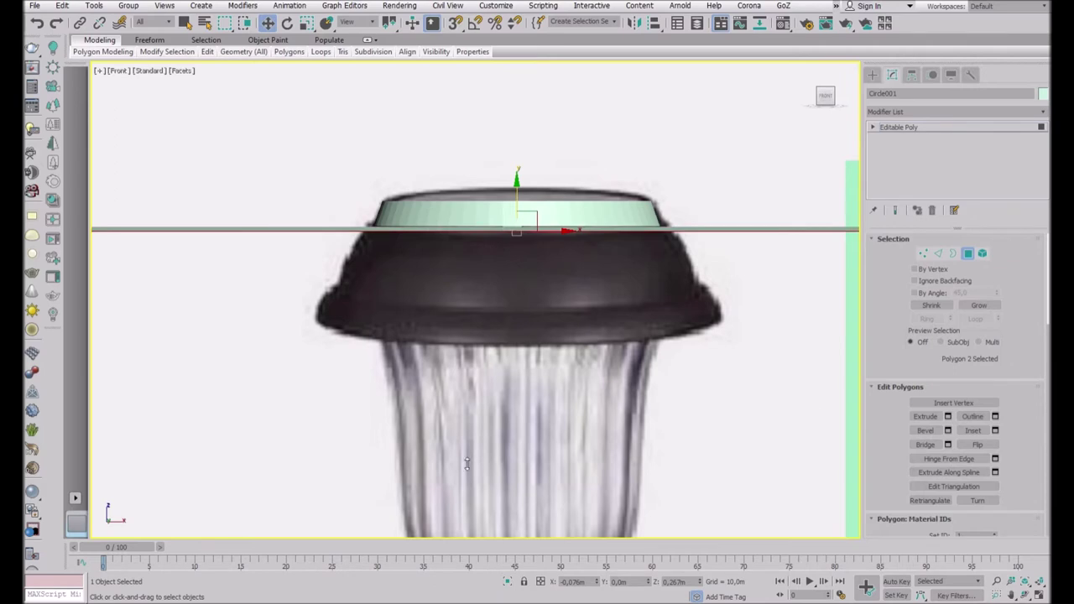
scroll(329, 351, down, 5)
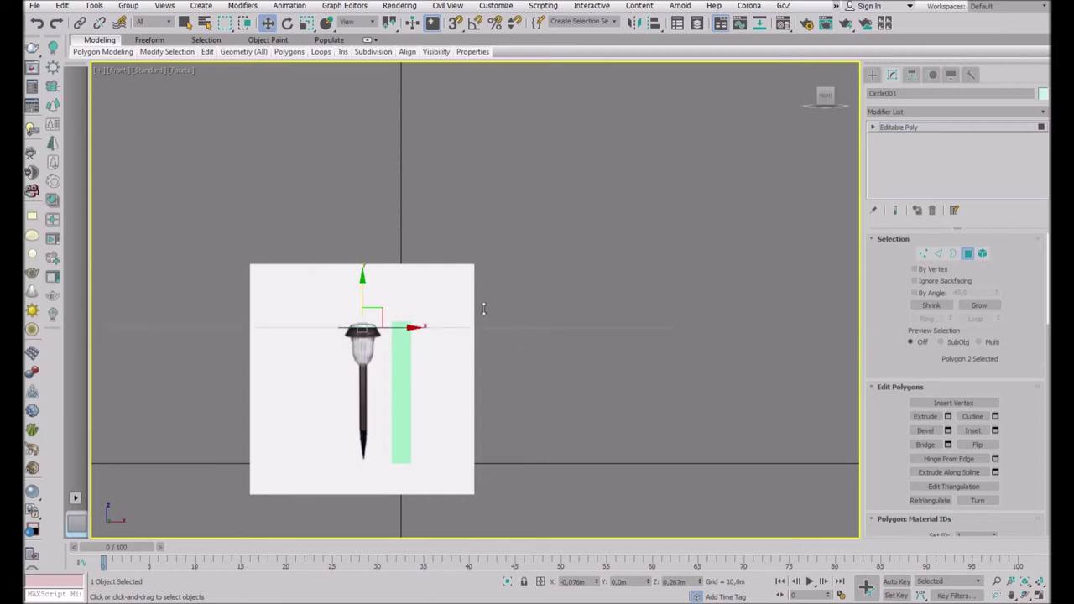
scroll(364, 328, up, 5)
scroll(549, 280, up, 2)
drag(823, 94, 828, 99)
click(828, 99)
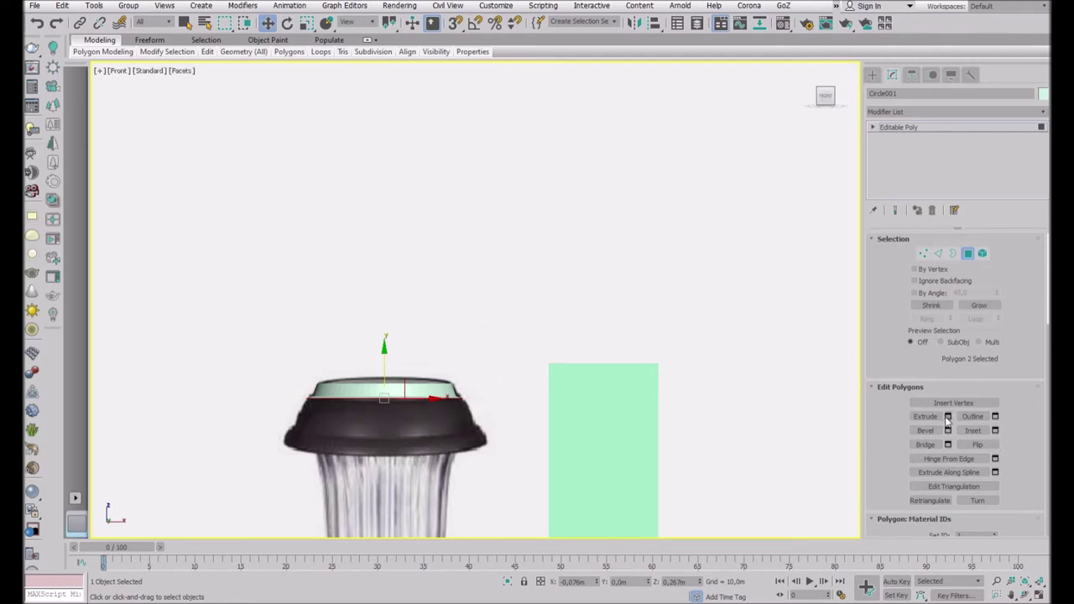
Scale the top polygons outward to flare the cap into a sloped dome.
scroll(434, 444, up, 3)
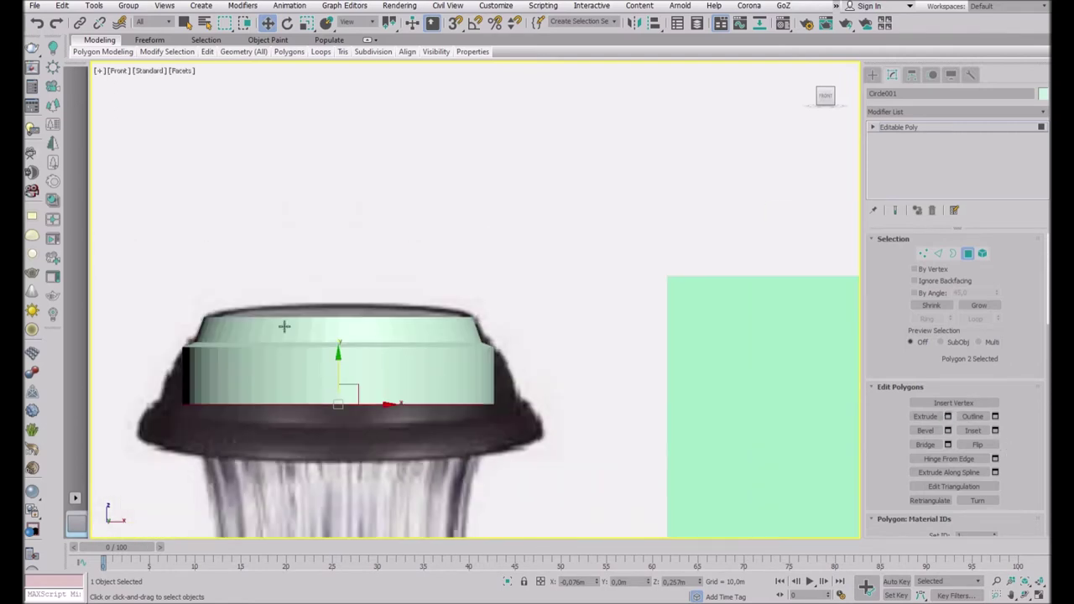
key(r)
drag(347, 396, 355, 391)
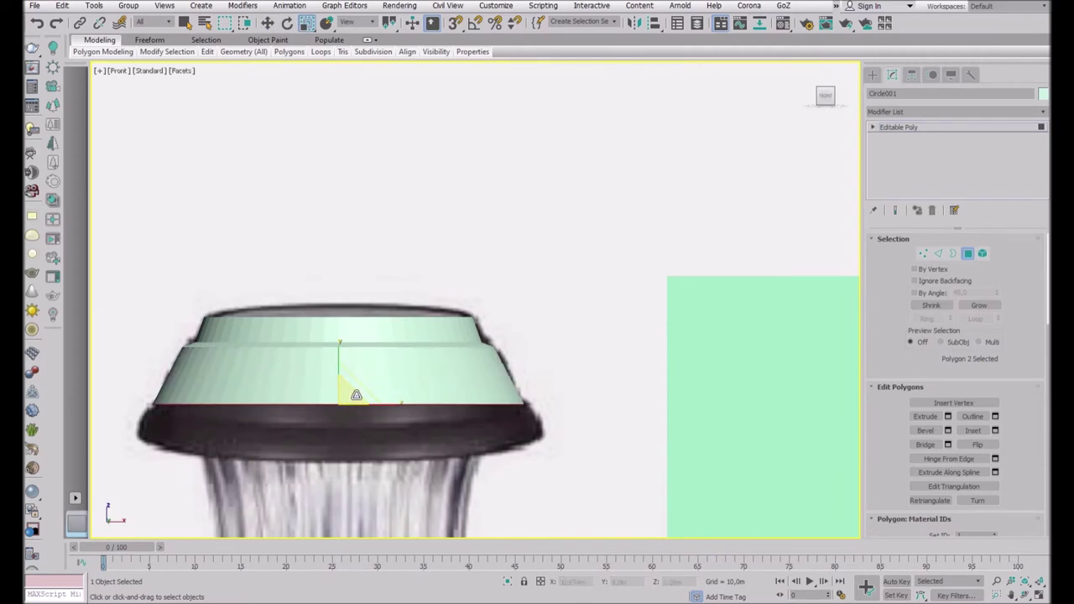
Select the cap's middle vertex ring and lower it slightly.
click(938, 253)
scroll(174, 347, up, 2)
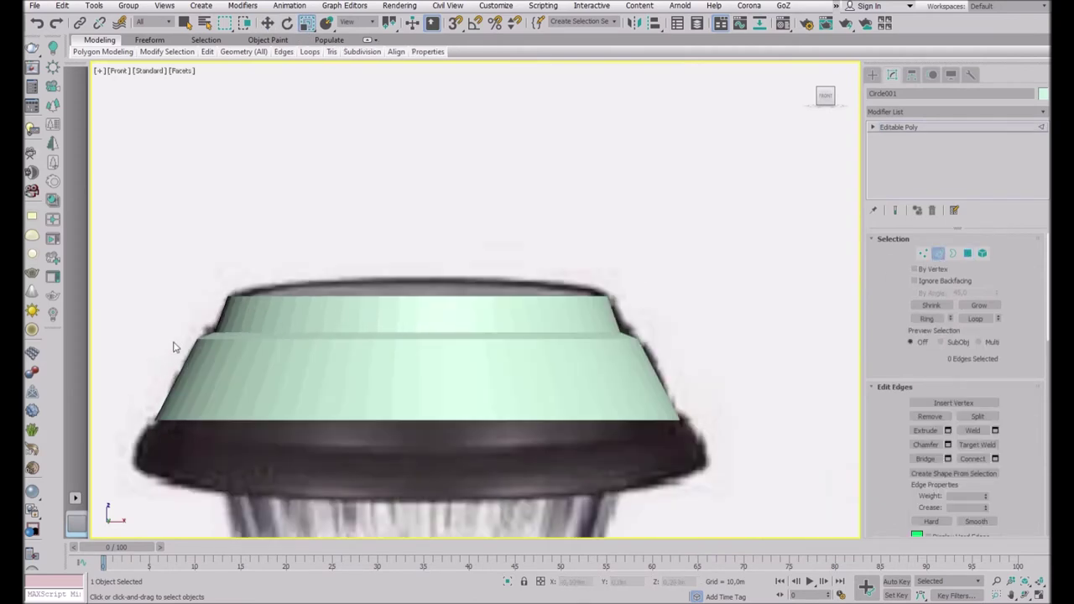
double_click(454, 344)
ctrl+click(923, 253)
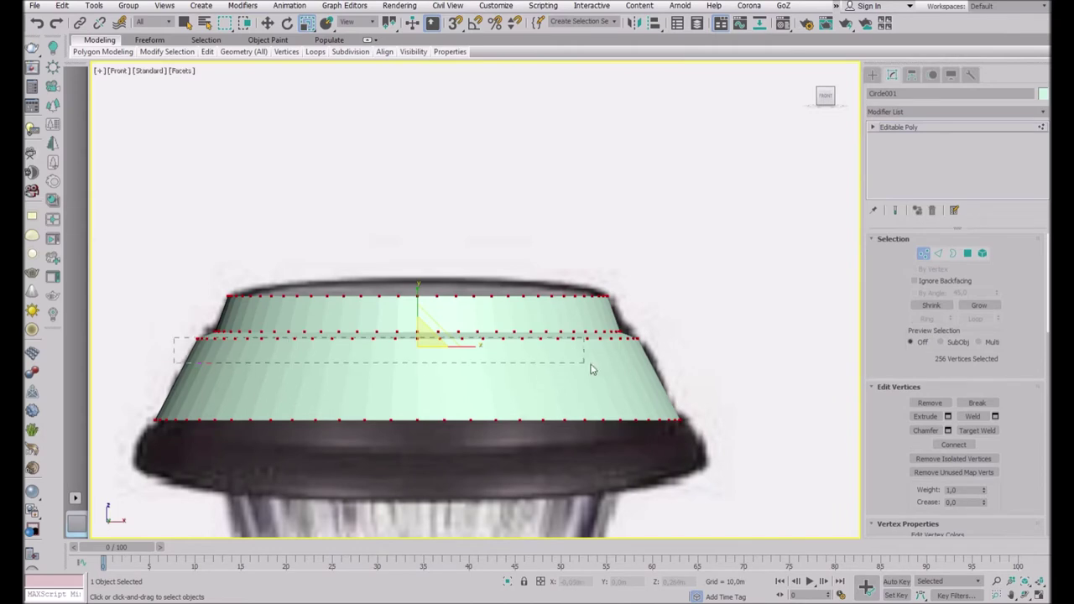
click(268, 23)
drag(426, 314, 426, 318)
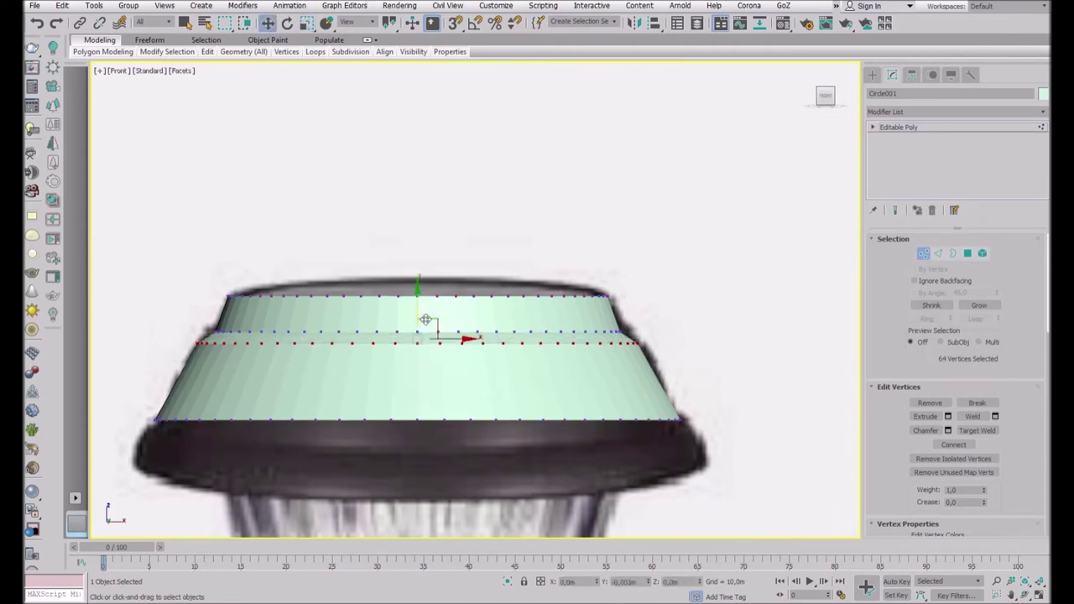
ctrl+click(938, 252)
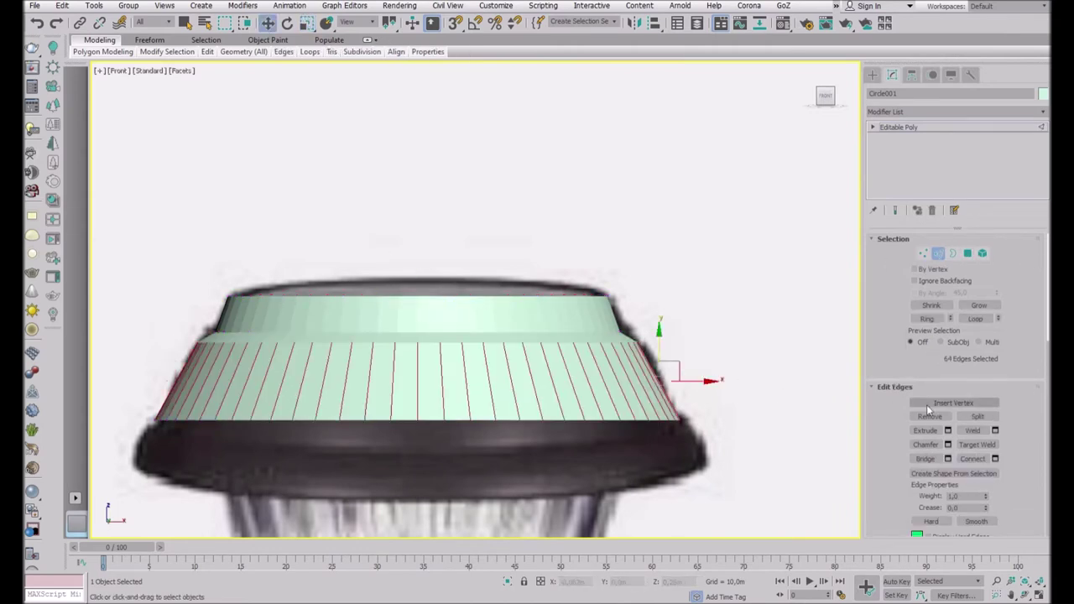
Connect the lower band's vertical edges into a horizontal loop, positioned higher on the band.
click(997, 460)
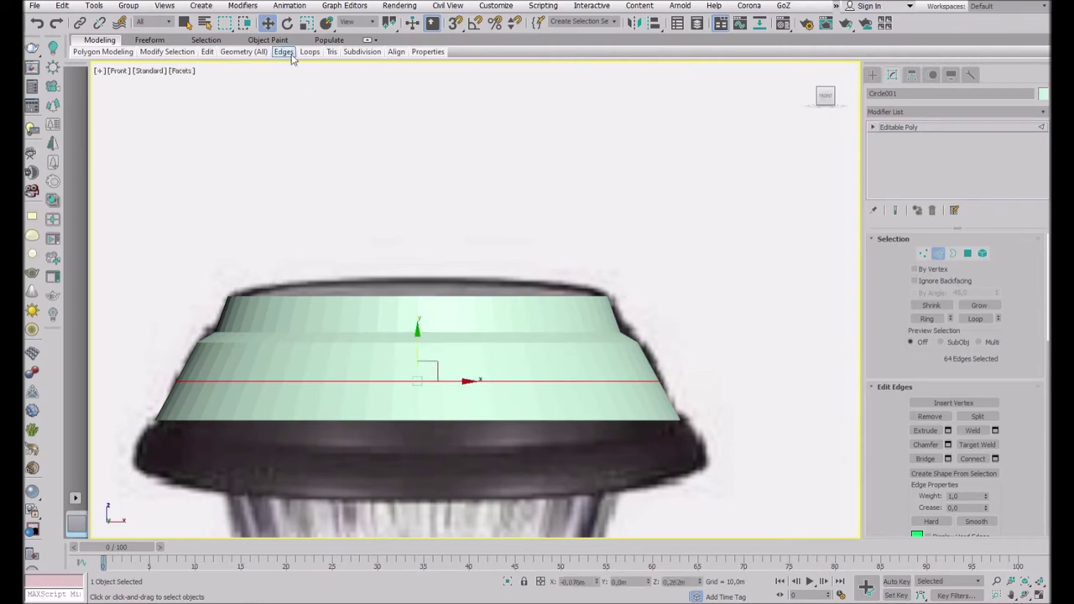
key(q)
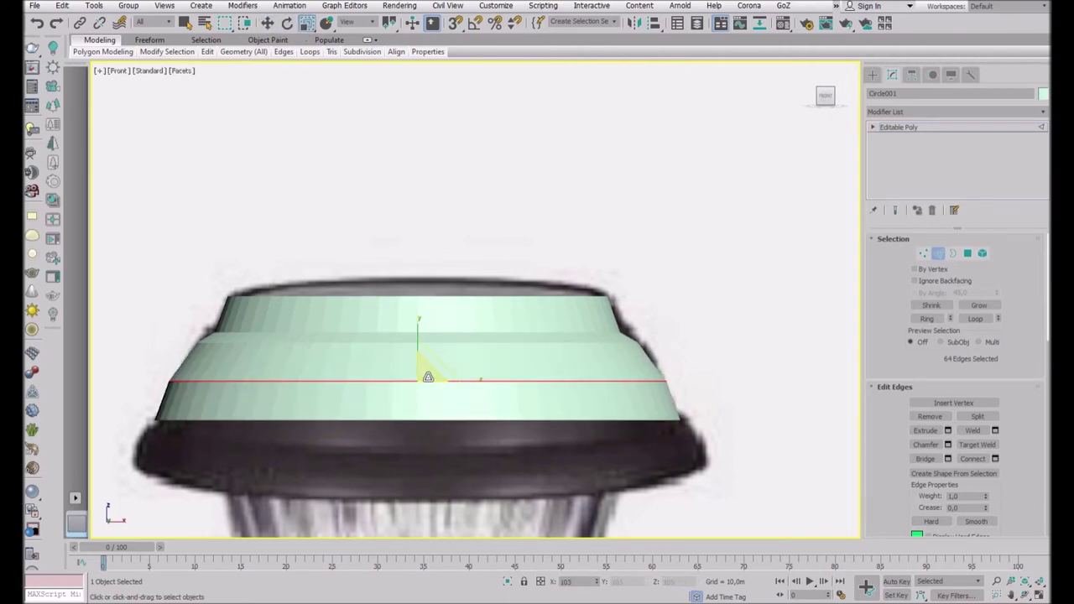
drag(659, 363, 732, 371)
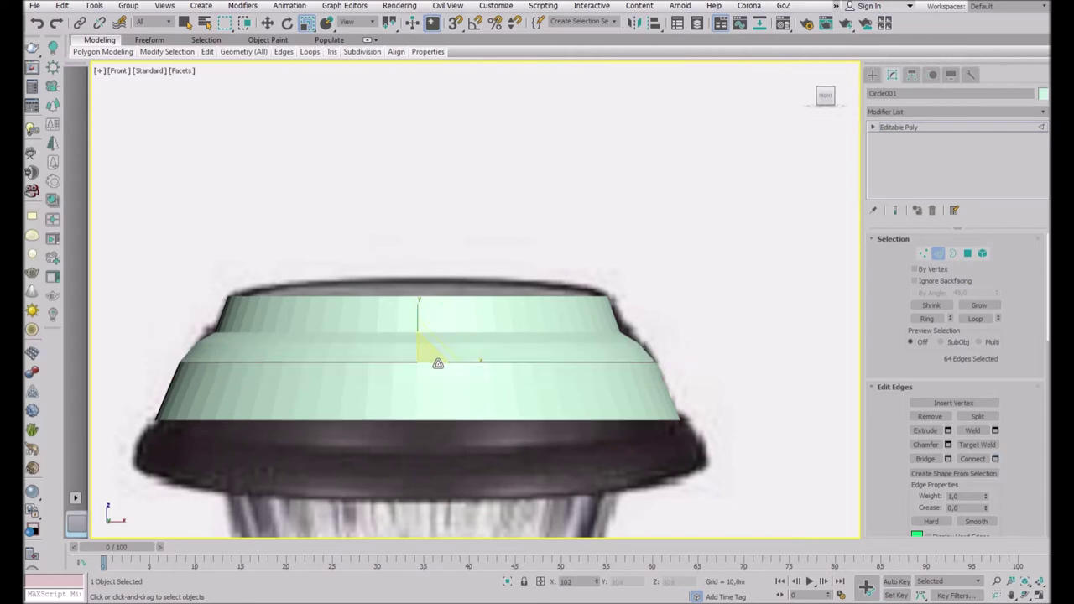
click(651, 344)
scroll(642, 348, down, 2)
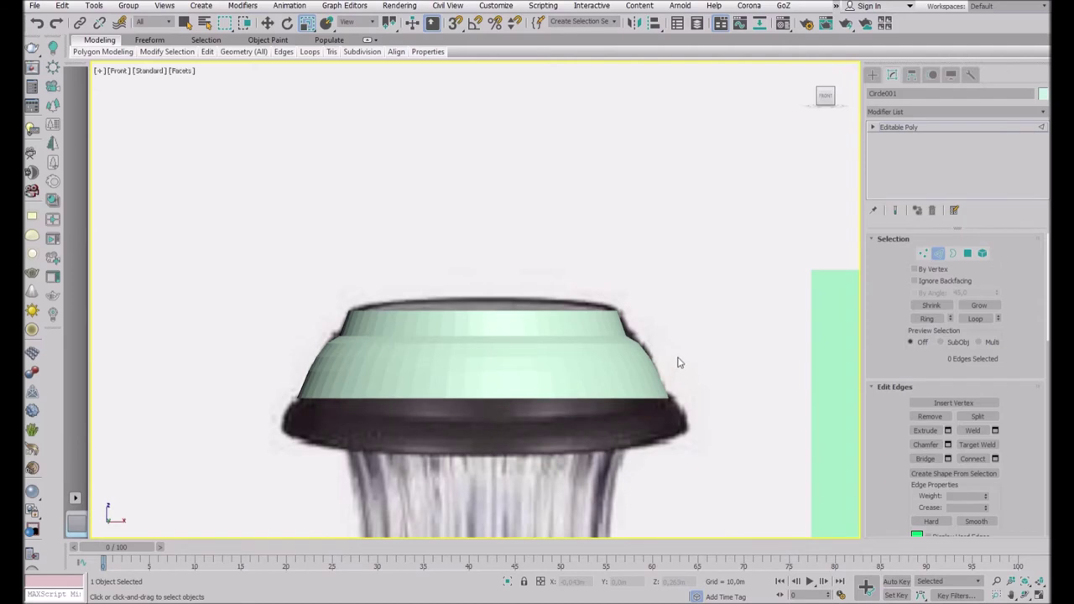
Select the cap's lower side band polygon and extrude it outward and down over the dark rim.
click(967, 252)
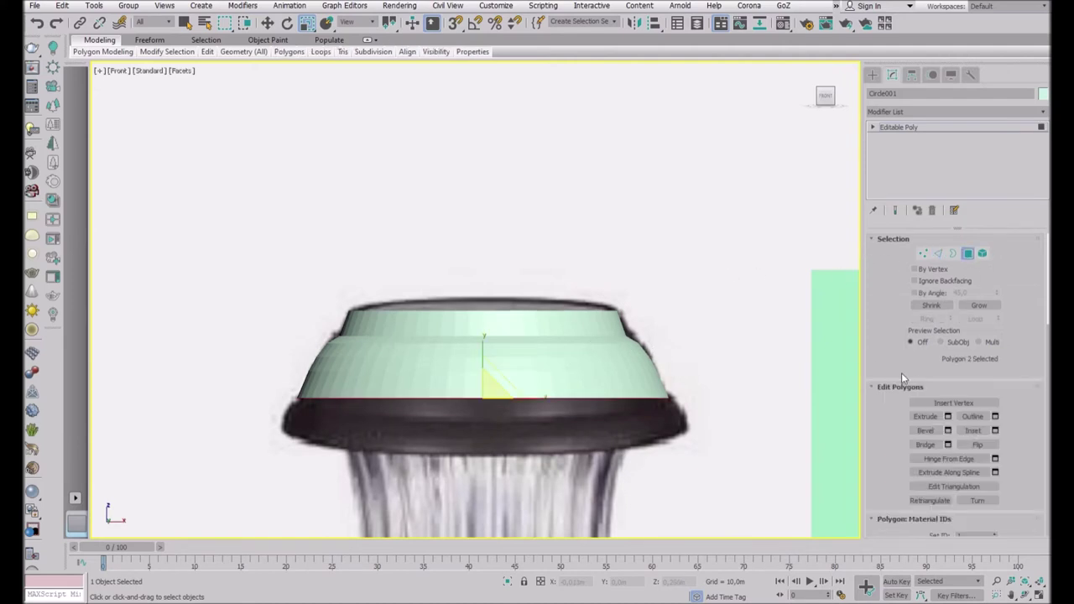
click(492, 365)
drag(492, 361, 488, 369)
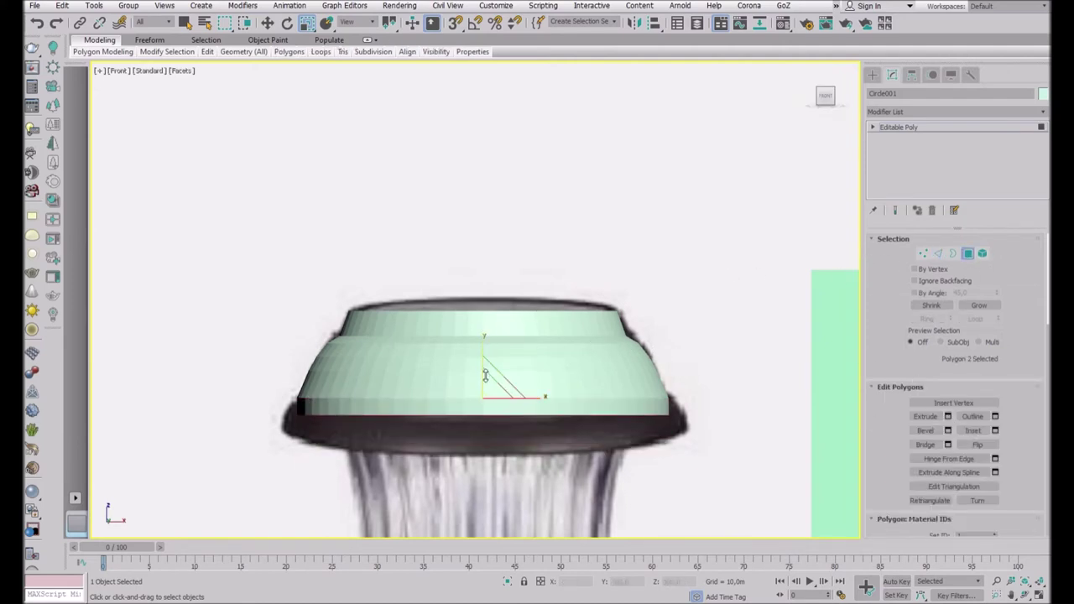
click(995, 417)
key(shift+e)
drag(501, 413, 494, 418)
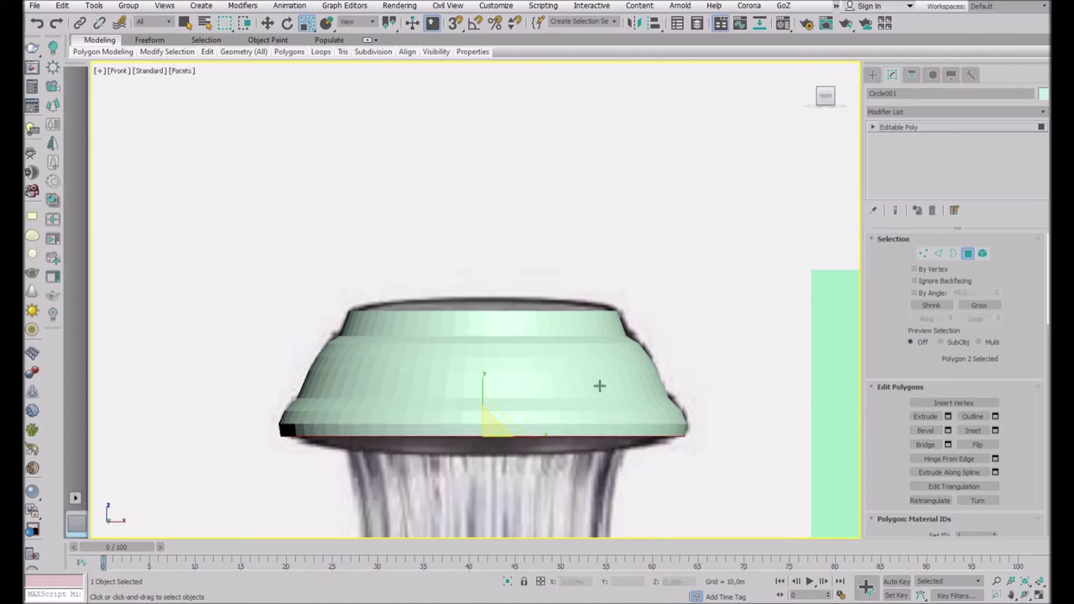
scroll(599, 383, down, 2)
scroll(476, 384, up, 2)
scroll(580, 298, down, 3)
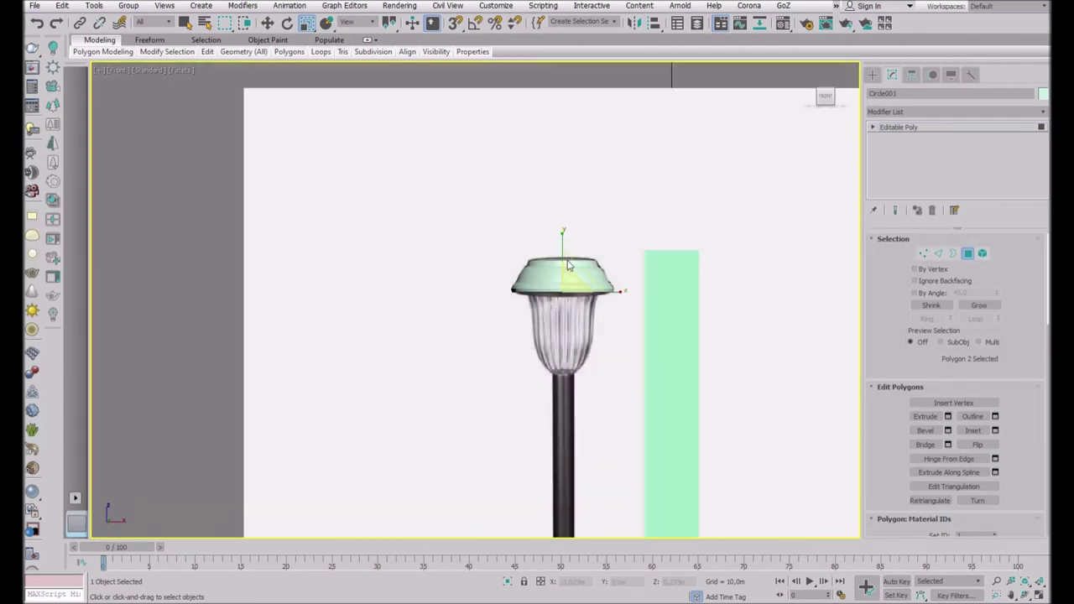
Inset the cap's underside face to leave a narrow outer rim, then return to the Front view.
scroll(581, 299, up, 3)
drag(825, 97, 702, 111)
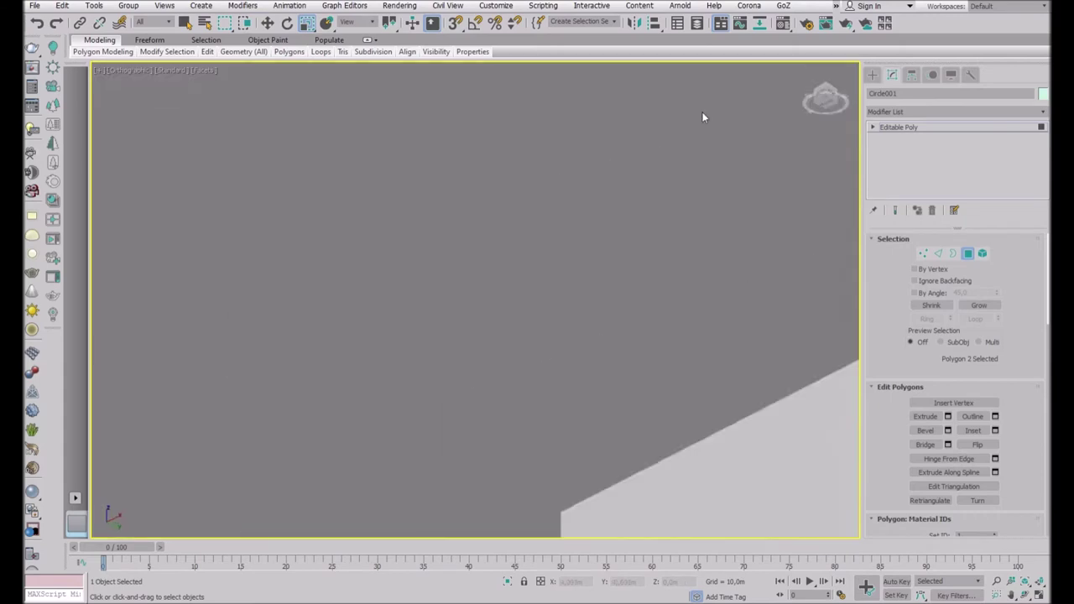
drag(996, 432, 545, 312)
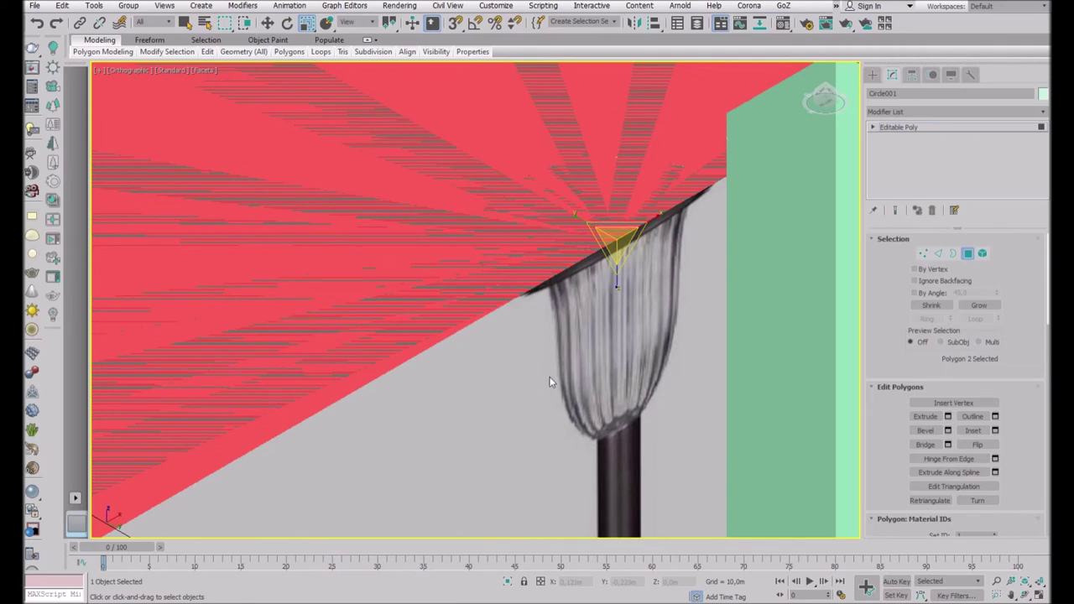
mouse_move(520, 325)
mouse_down()
mouse_move(485, 324)
mouse_move(488, 392)
mouse_up()
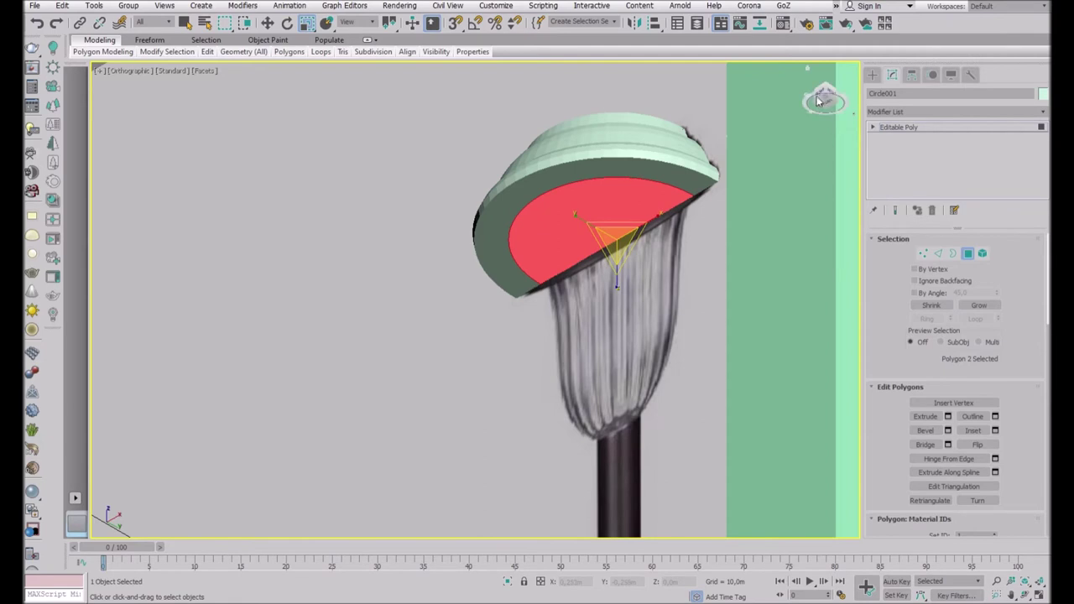
click(825, 100)
click(825, 100)
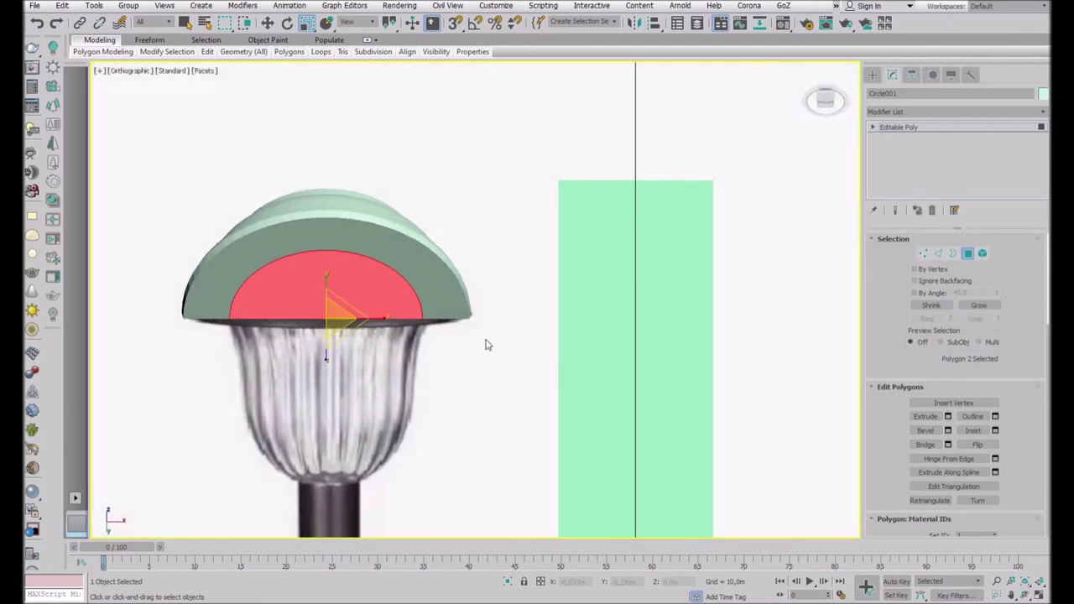
click(824, 101)
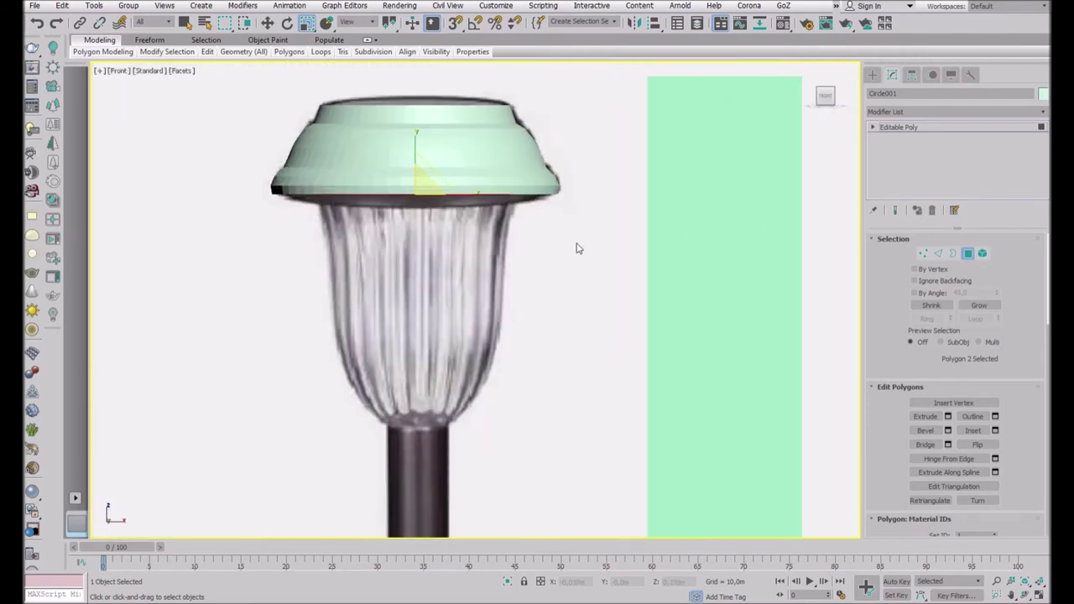
Extrude the cap's bottom face down into a tall section and taper it inward.
click(949, 417)
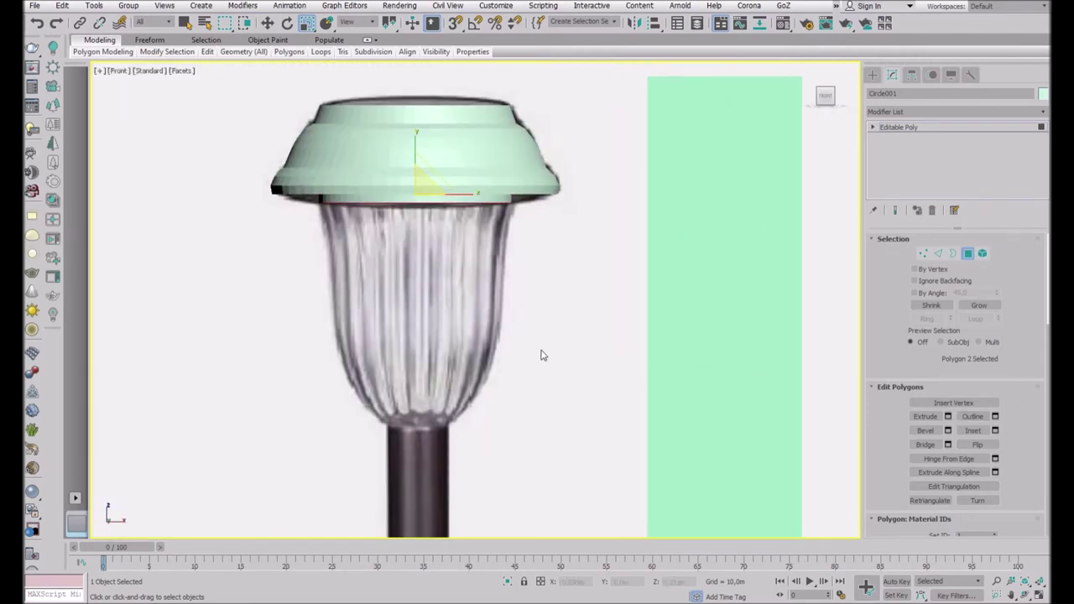
click(956, 421)
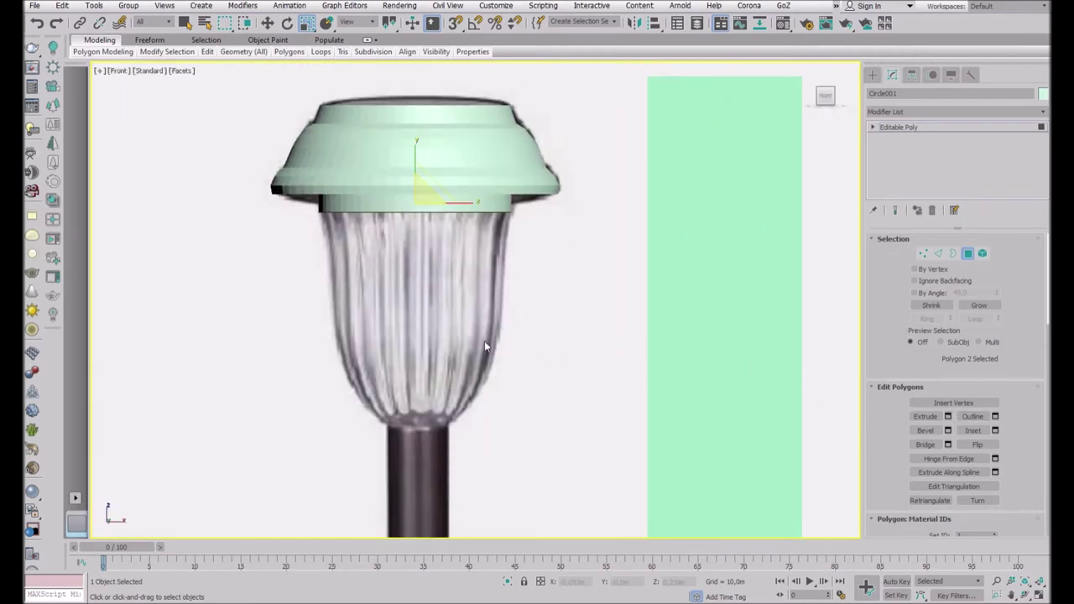
scroll(422, 218, up, 5)
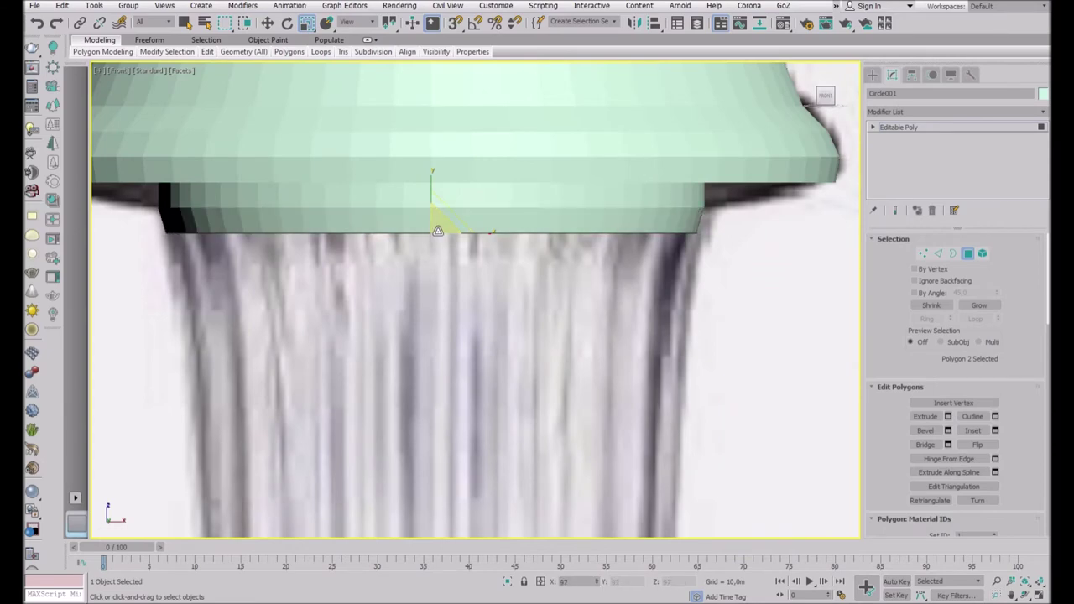
scroll(325, 201, down, 5)
click(949, 423)
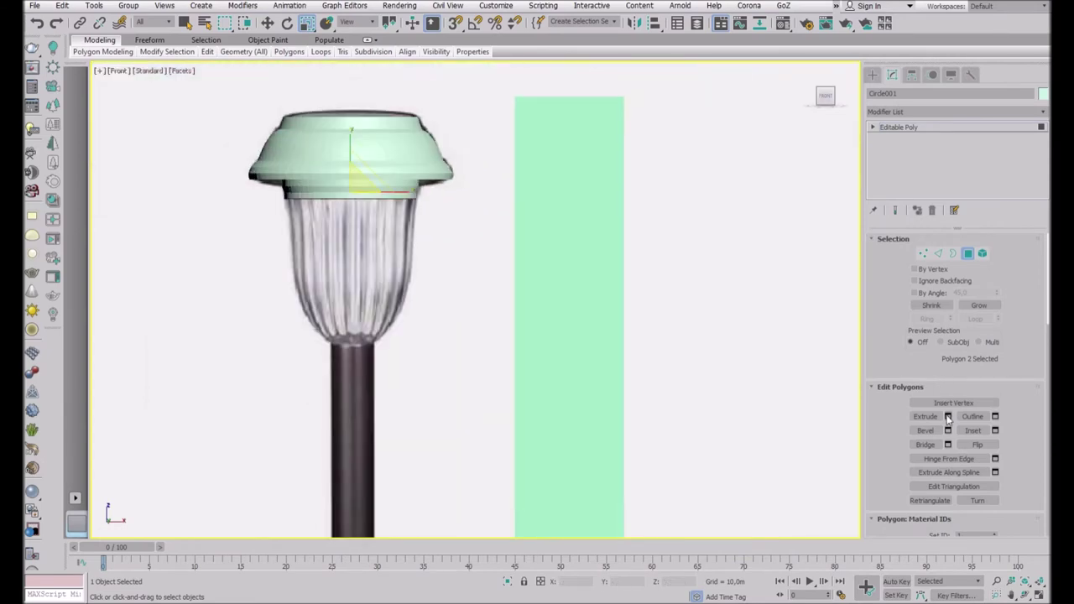
drag(483, 328, 484, 260)
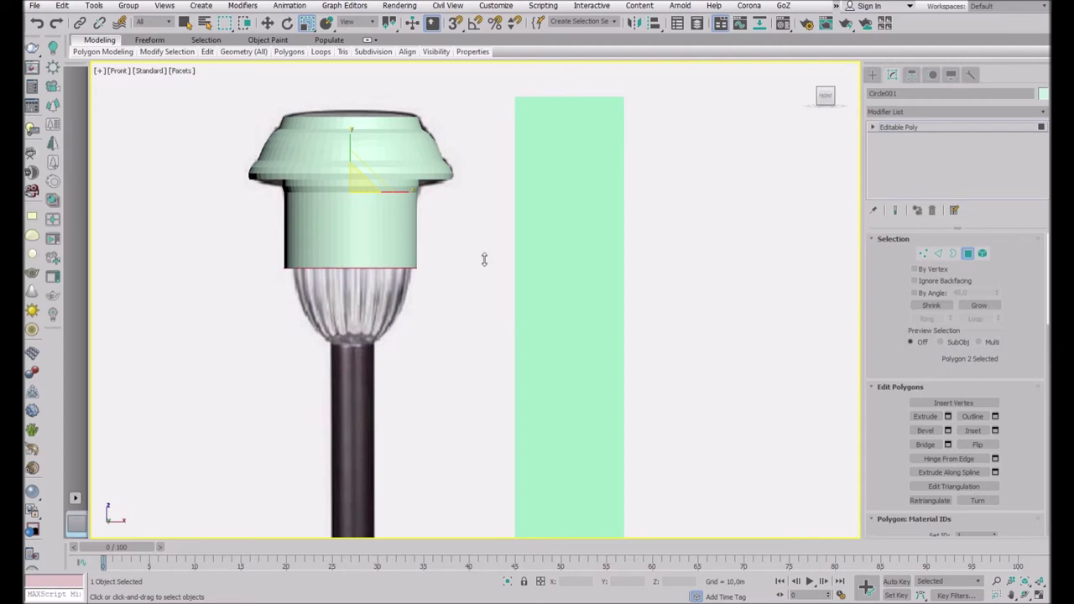
click(367, 275)
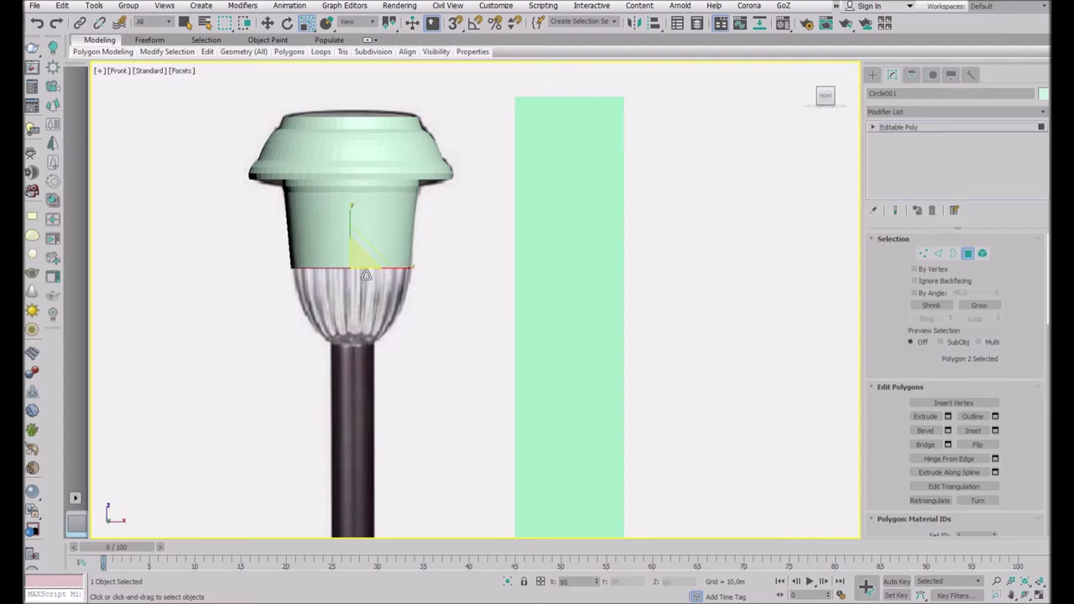
Extrude the bottom face down over the glass to the pole top, ending with a flat band.
click(942, 418)
drag(667, 420, 665, 372)
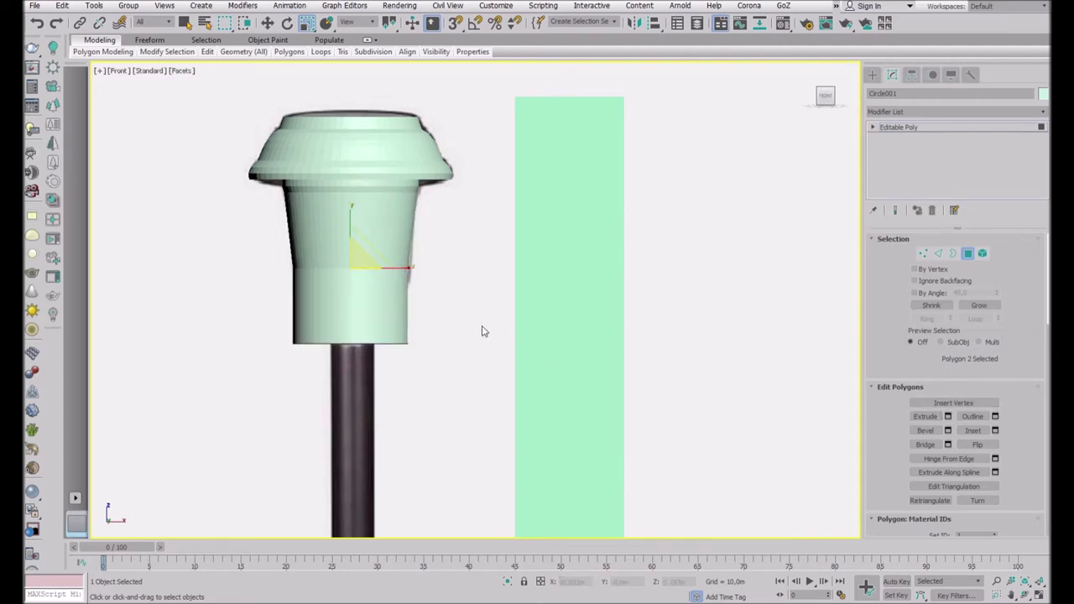
drag(483, 331, 486, 391)
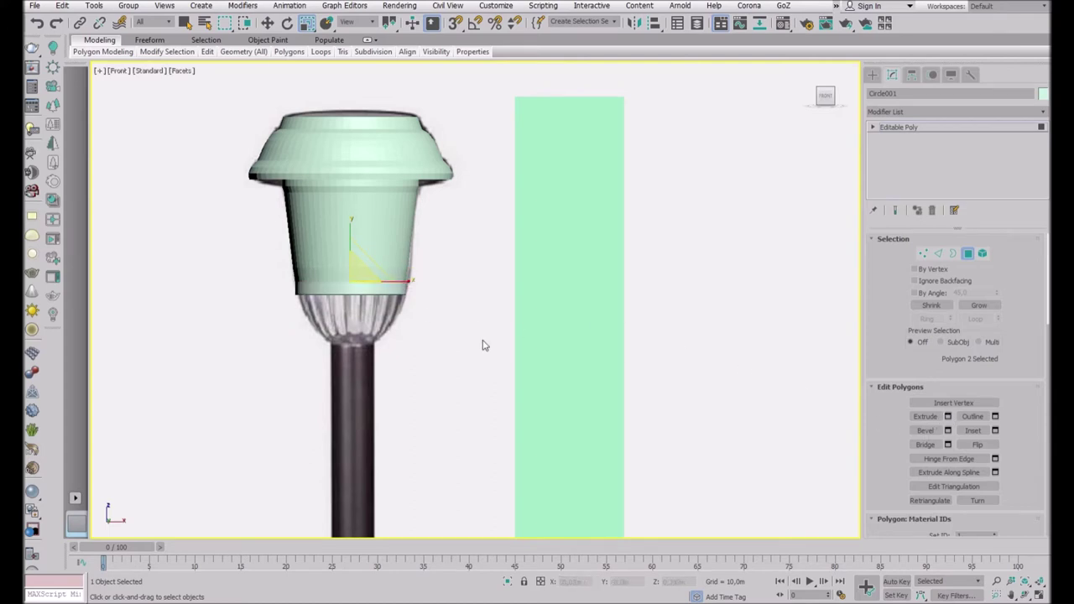
drag(352, 273, 353, 285)
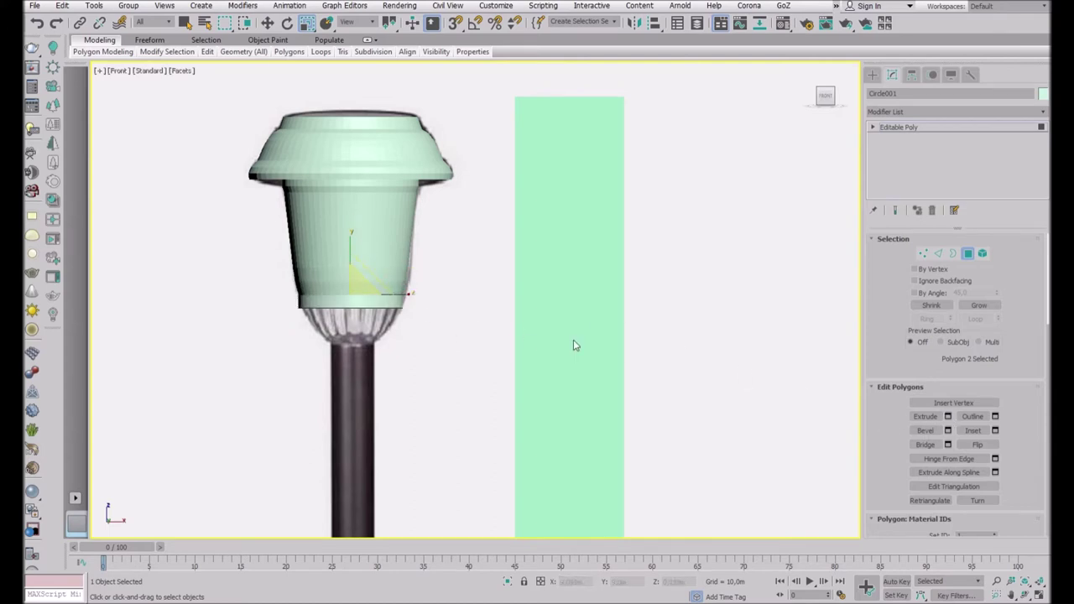
drag(363, 299, 363, 314)
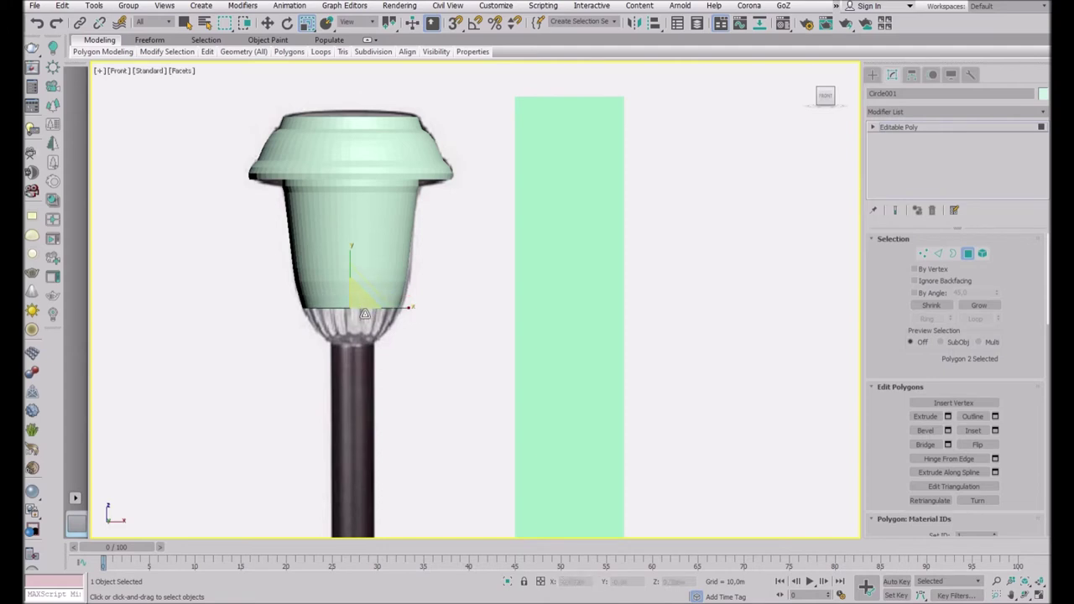
drag(359, 315, 369, 359)
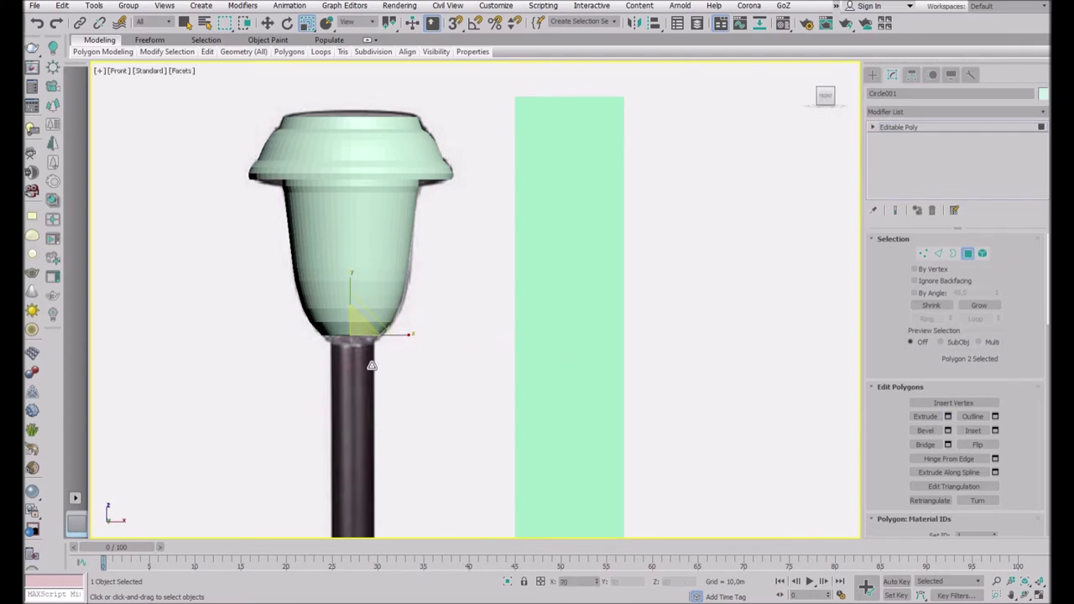
click(949, 414)
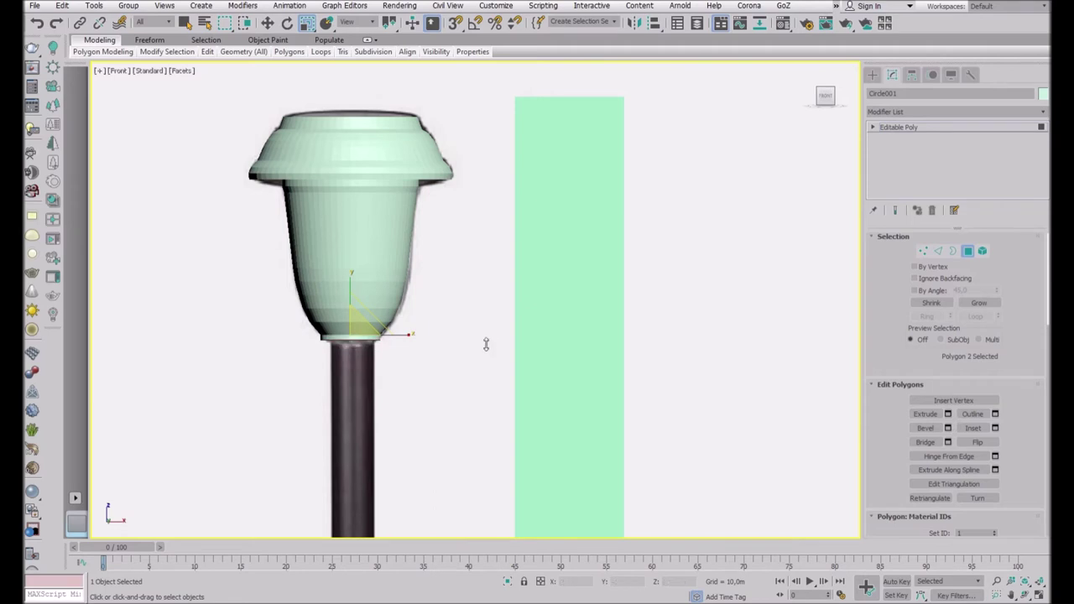
Shrink the shade's bottom band to the pole's width and move it down onto the pole.
drag(389, 352, 371, 356)
scroll(379, 231, down, 5)
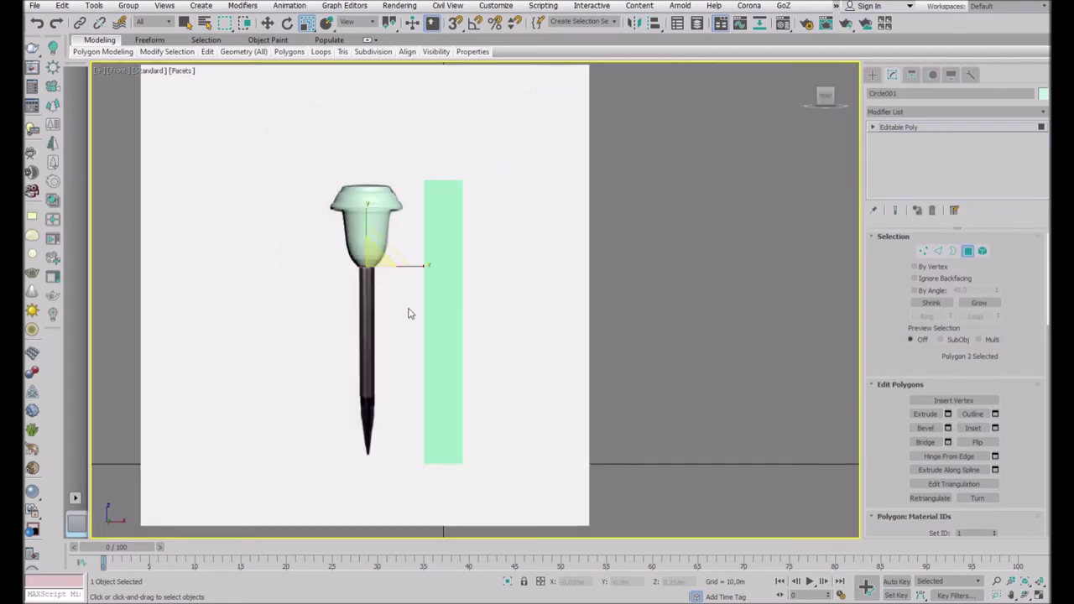
scroll(366, 325, up, 5)
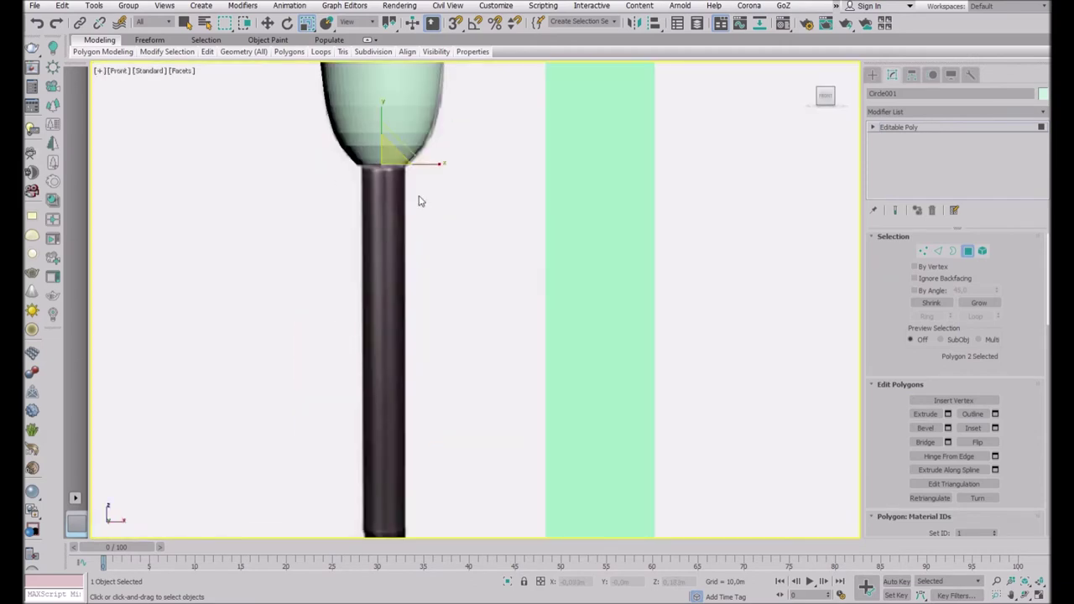
scroll(419, 199, up, 3)
drag(395, 168, 396, 180)
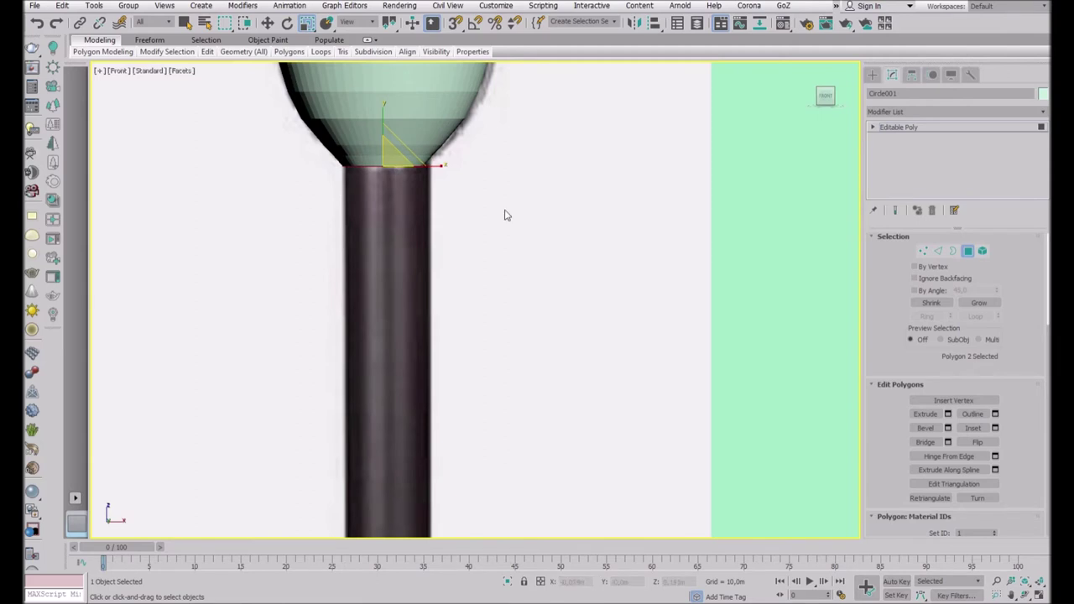
scroll(503, 214, down, 2)
scroll(483, 238, down, 4)
scroll(482, 238, up, 5)
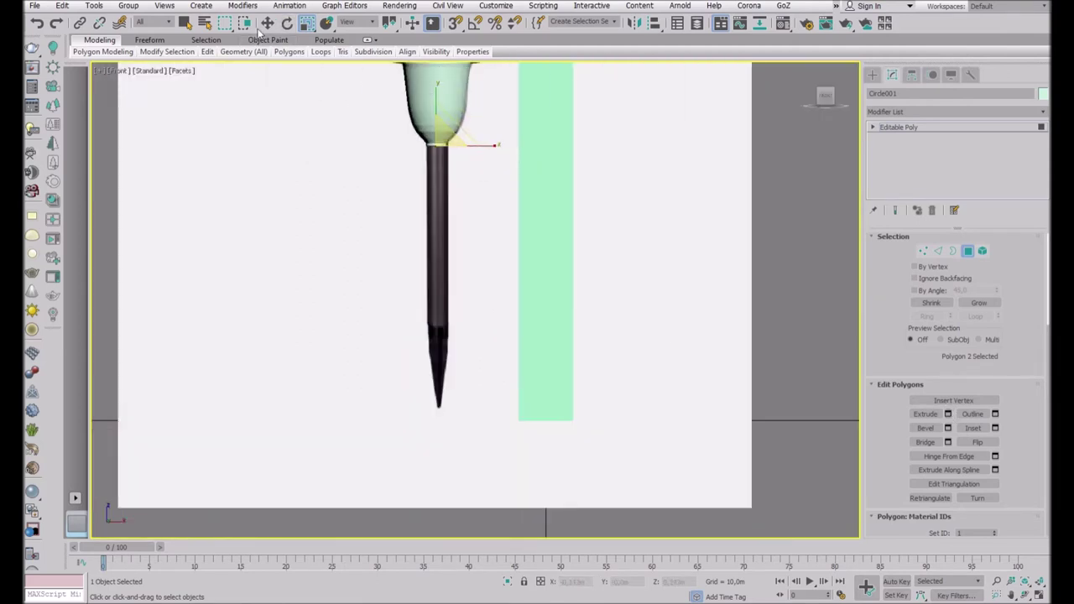
scroll(483, 239, up, 3)
Select the pole's long polygons and bottom face, and check the pole base in an orbited view.
key(w)
click(376, 478)
click(394, 502)
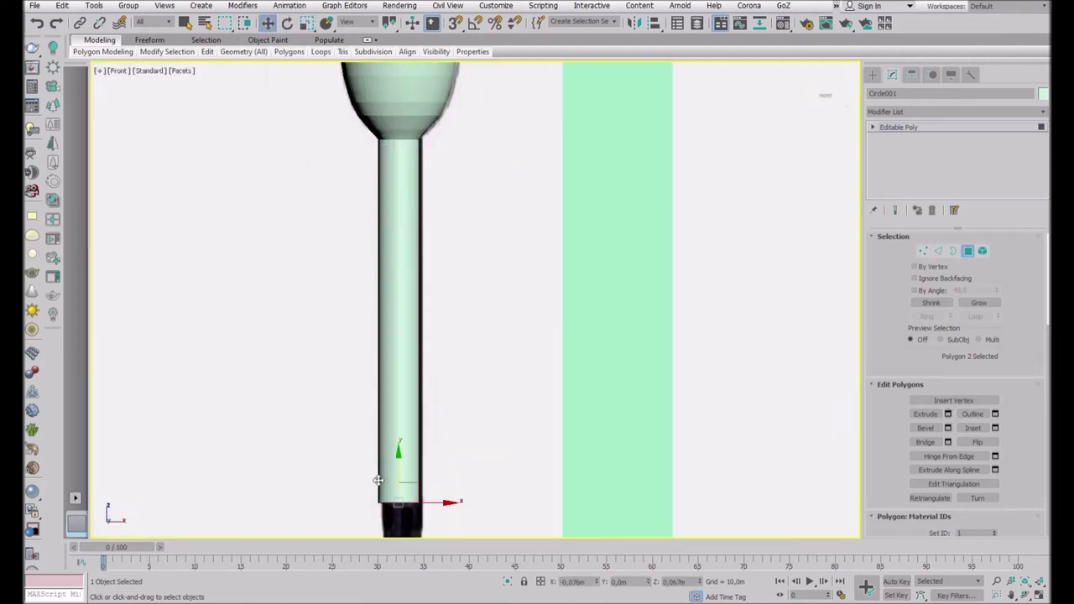
scroll(384, 431, down, 5)
scroll(383, 432, up, 4)
drag(834, 102, 550, 305)
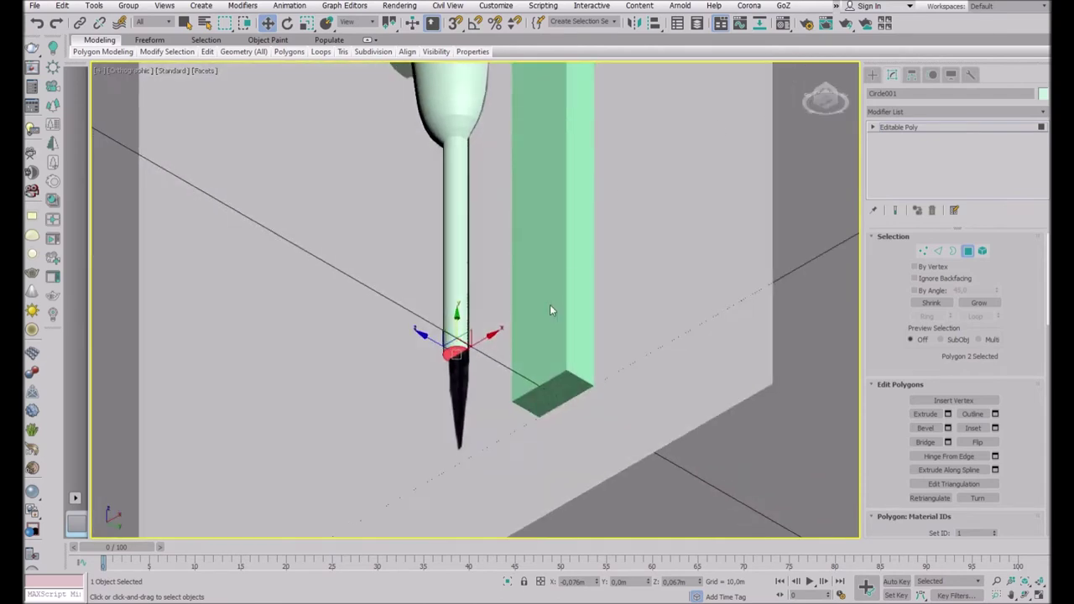
key(f)
scroll(341, 429, up, 3)
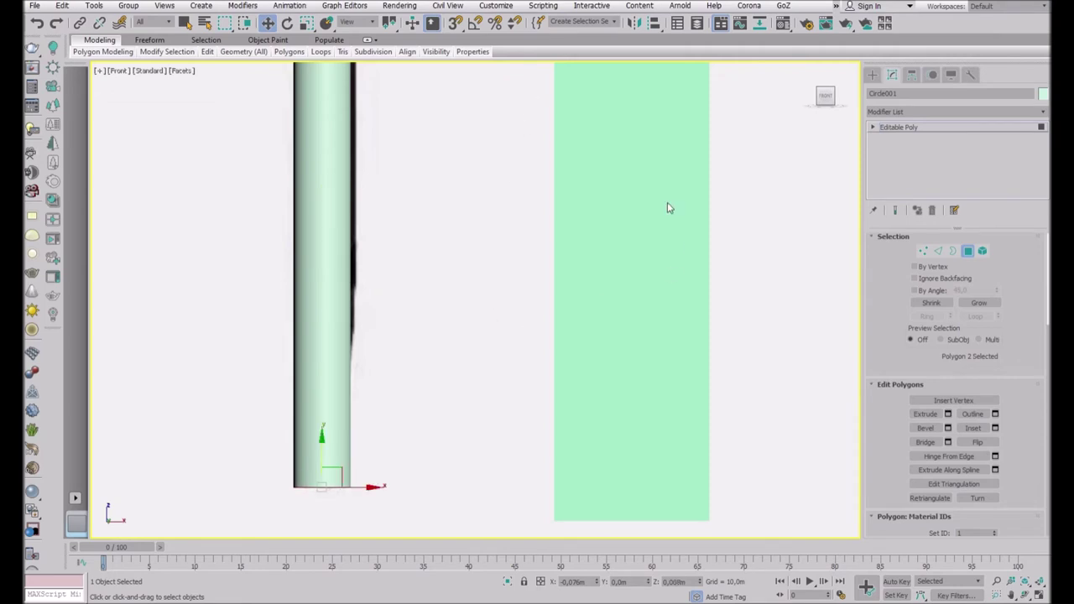
scroll(604, 156, down, 3)
scroll(489, 276, up, 3)
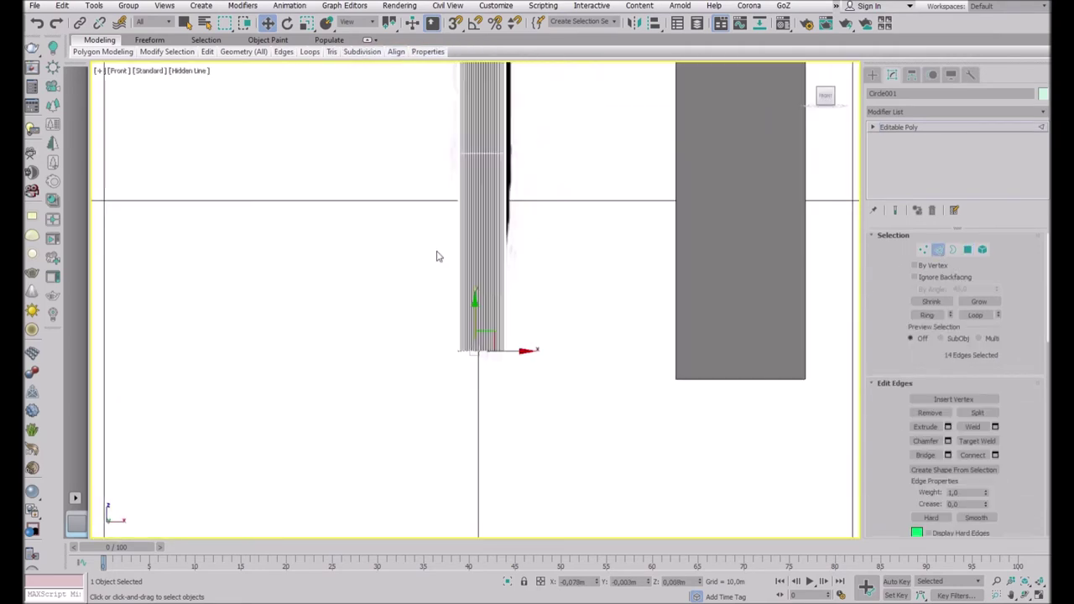
click(938, 250)
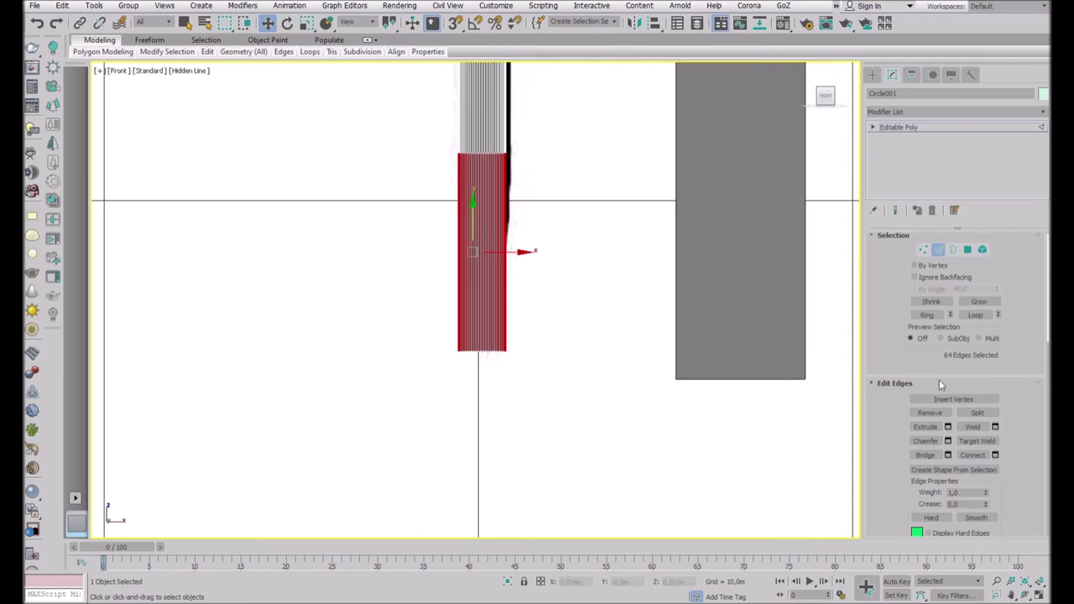
Select the pole's bottom vertex ring and pull it down toward the spike's tip.
key(4)
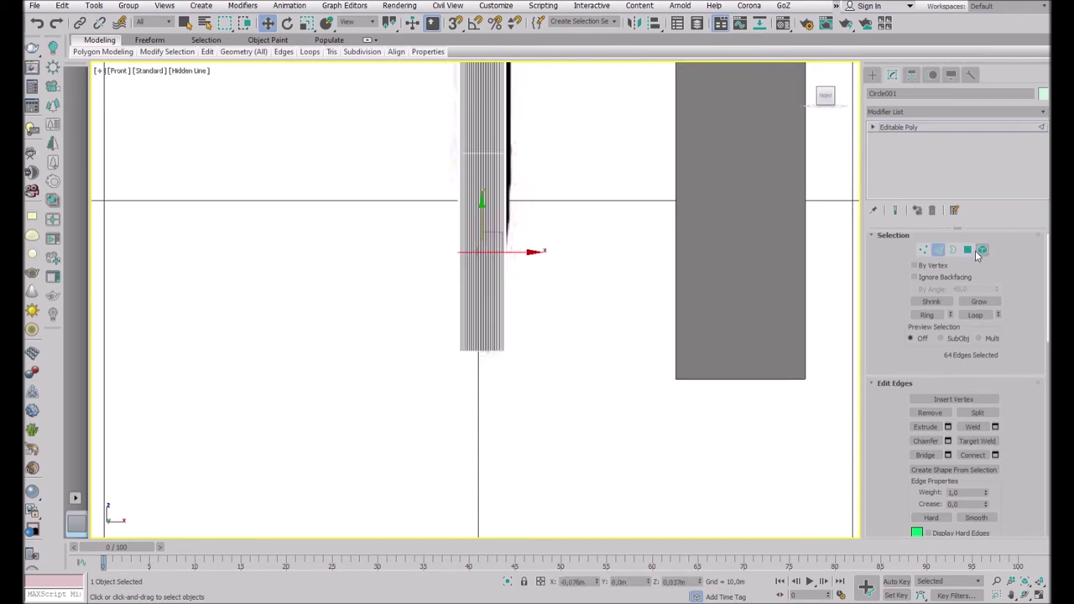
click(584, 316)
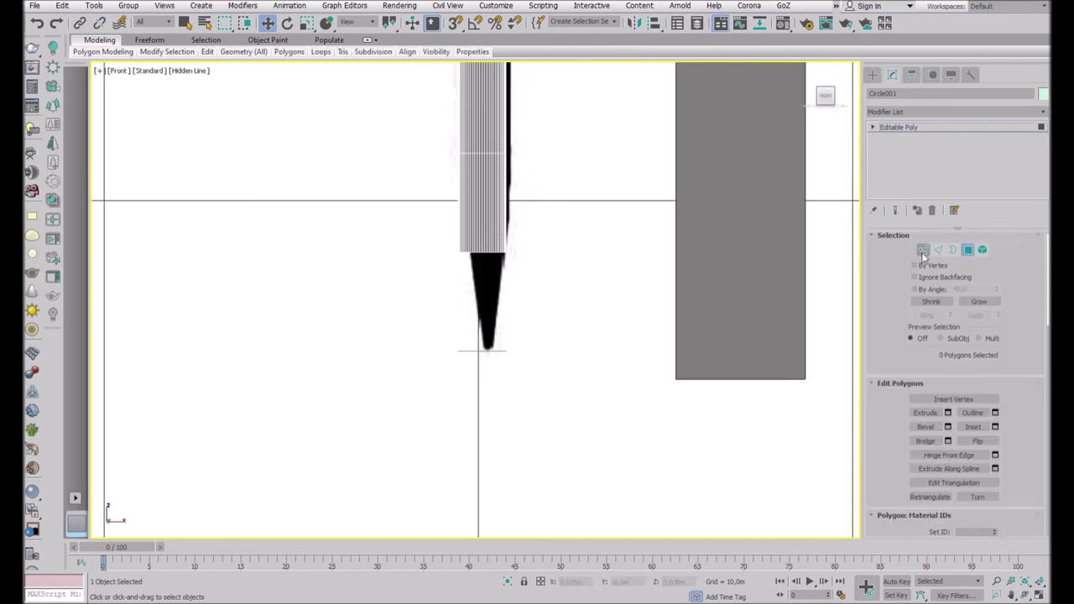
click(923, 249)
scroll(531, 256, up, 4)
drag(364, 400, 539, 497)
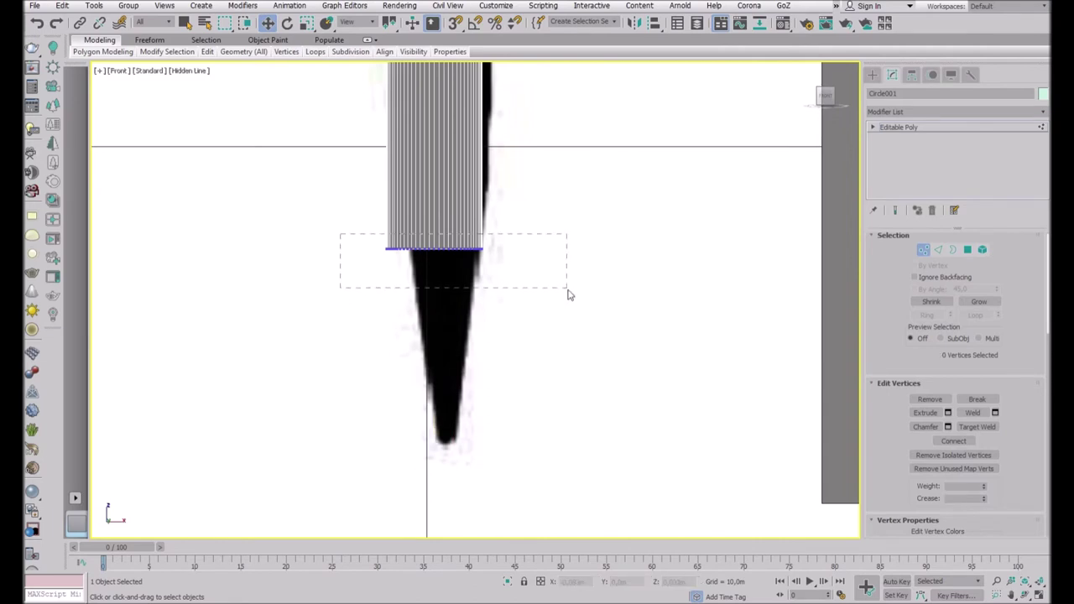
drag(566, 291, 565, 286)
drag(436, 230, 415, 424)
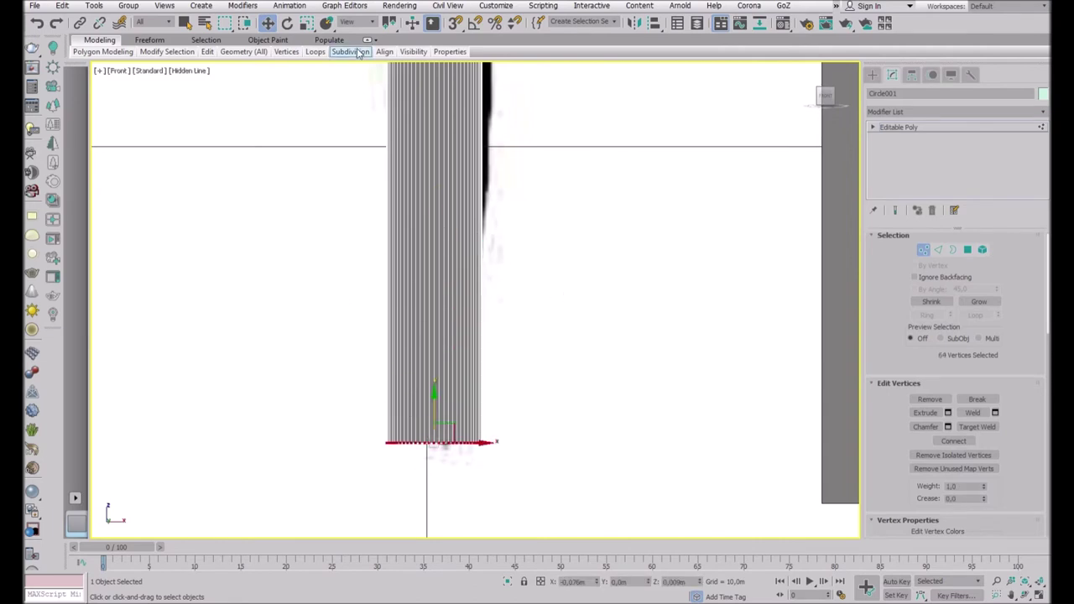
Scale the bottom ring down to a point to form the spike, then select the spike's edges.
click(307, 23)
drag(438, 428, 402, 597)
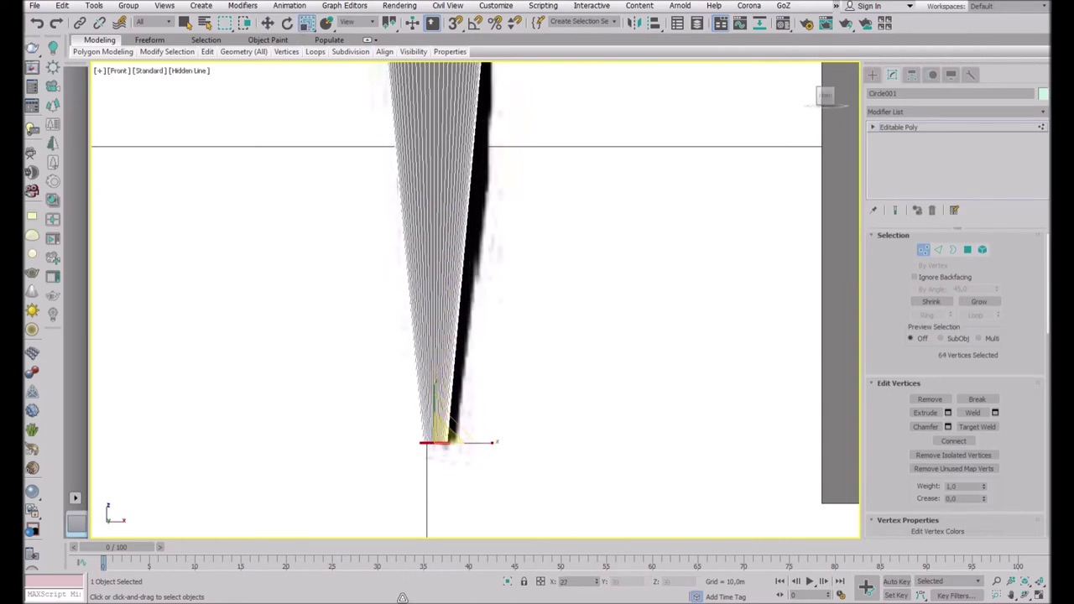
scroll(453, 155, down, 3)
scroll(453, 152, up, 4)
scroll(452, 153, down, 3)
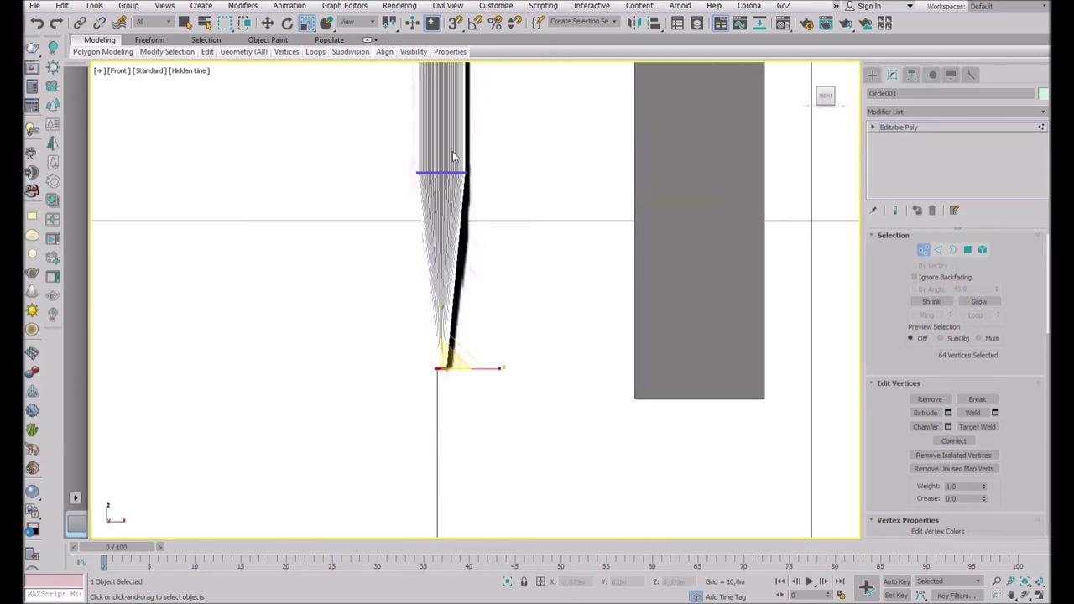
scroll(453, 156, up, 4)
scroll(452, 156, down, 1)
click(937, 249)
drag(303, 138, 588, 228)
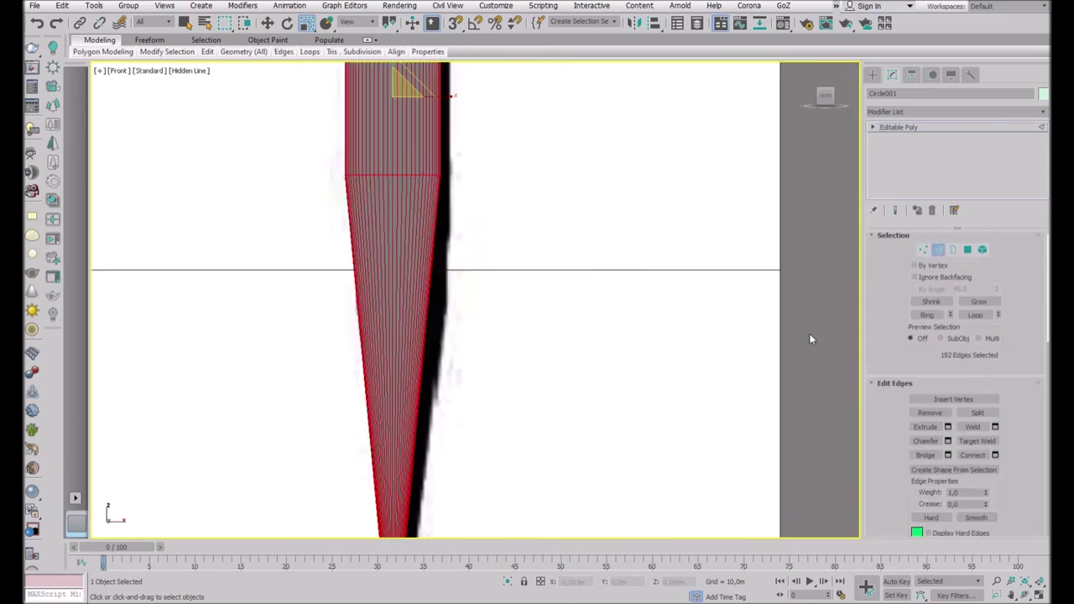
Narrow the selection to the edge ring near the spike's top and chamfer it.
alt+drag(327, 249, 472, 275)
alt+drag(321, 146, 568, 164)
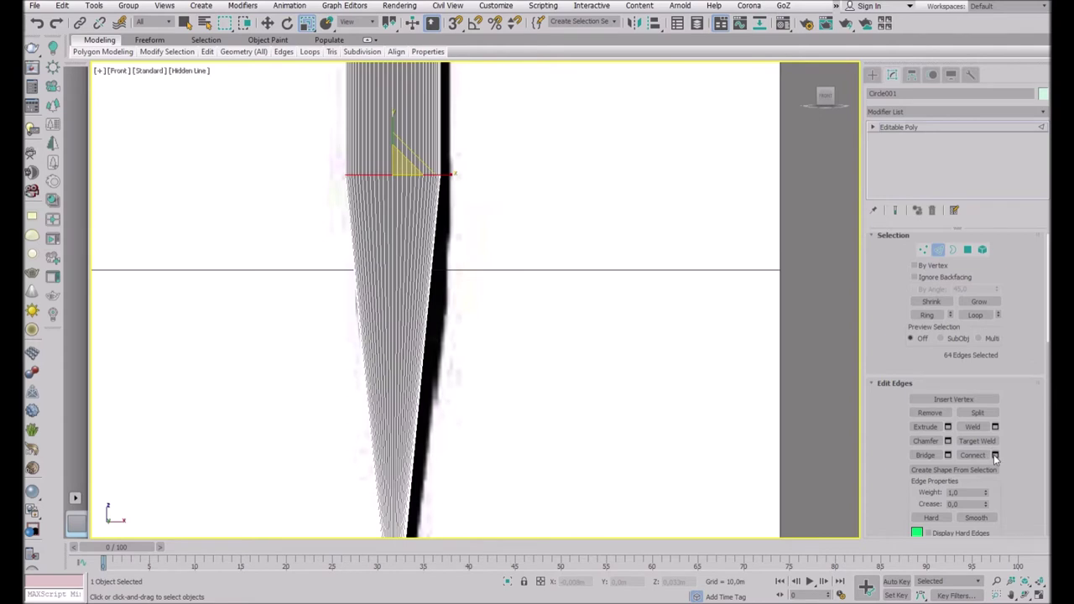
click(947, 442)
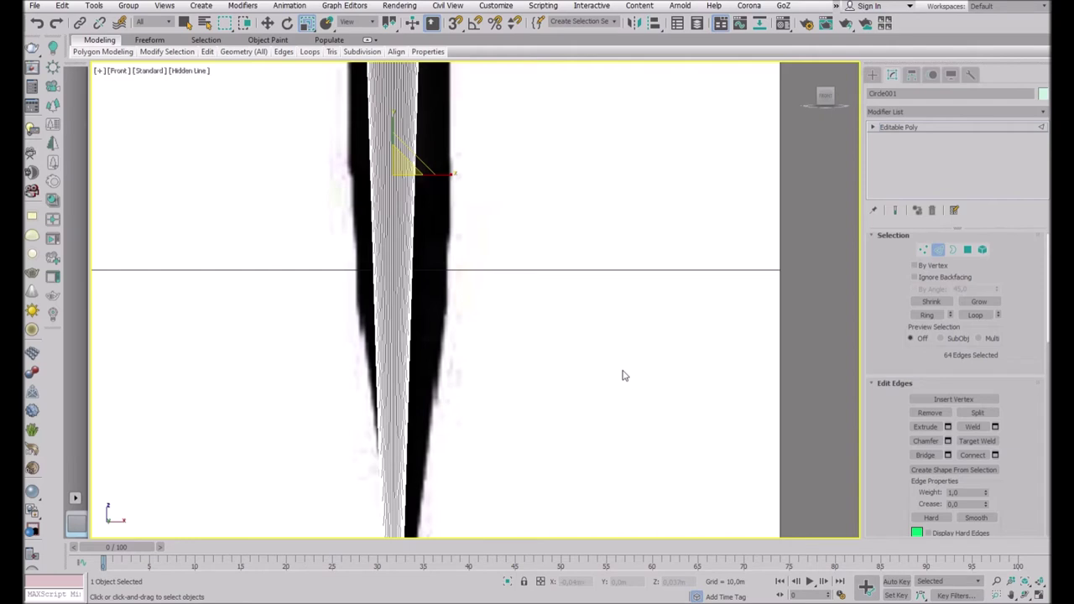
Select the edge ring at the stake tip and slide it down to the tip's bottom edge.
middle_drag(499, 345, 472, 333)
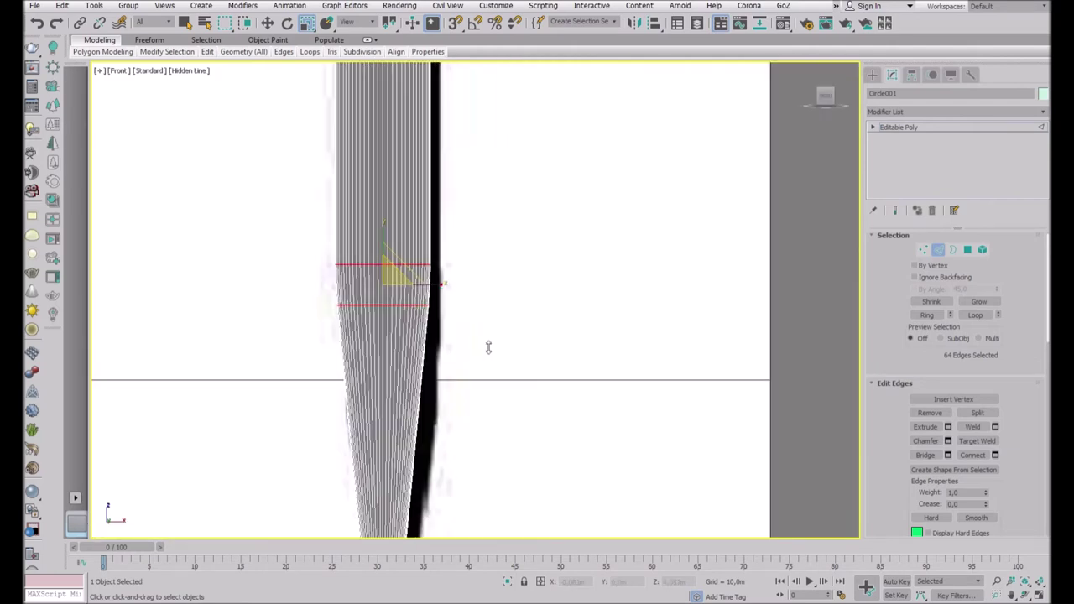
scroll(485, 378, down, 1)
scroll(484, 420, down, 5)
scroll(401, 384, up, 6)
drag(325, 417, 387, 456)
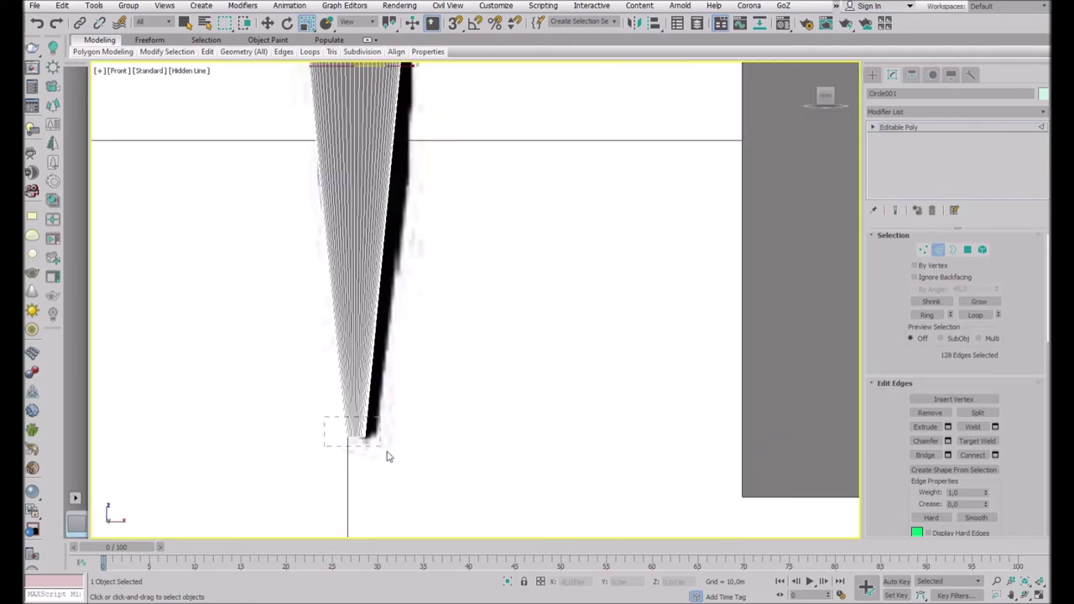
scroll(283, 378, up, 2)
scroll(494, 408, down, 1)
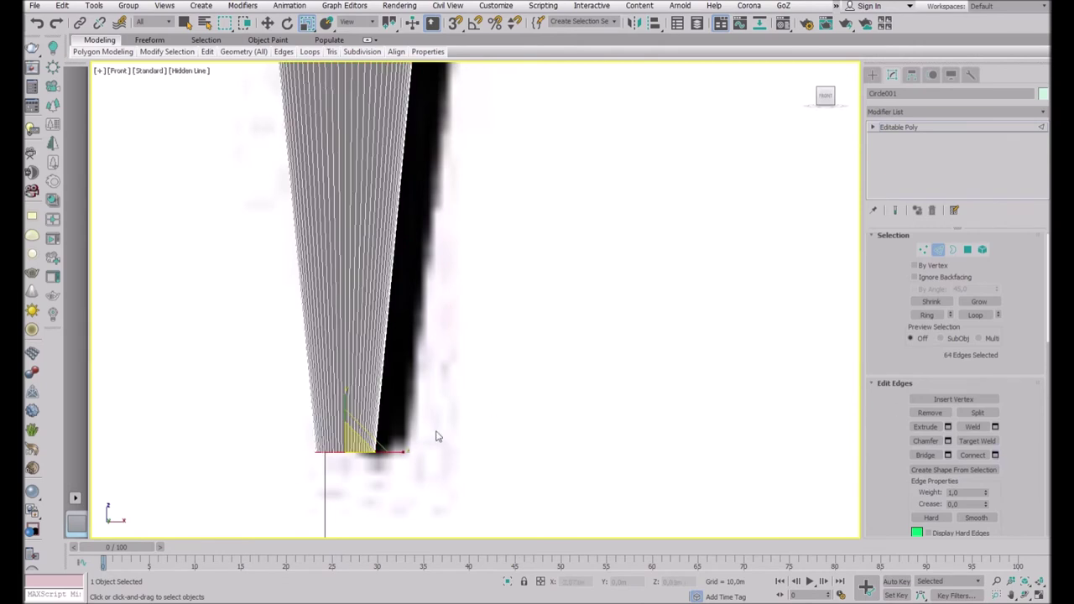
scroll(344, 450, up, 1)
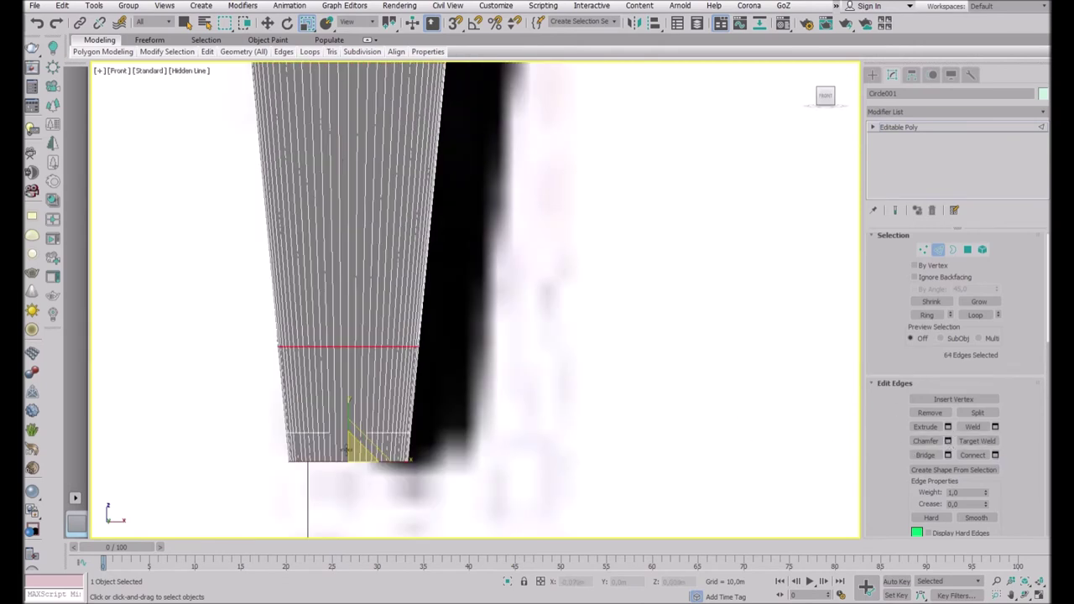
drag(485, 337, 467, 444)
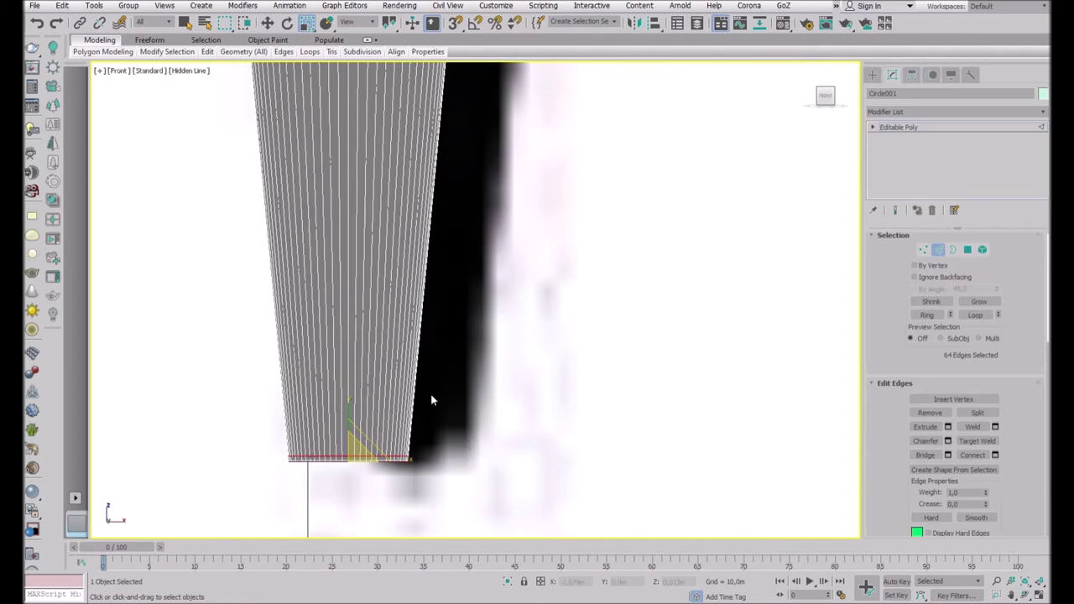
alt+middle_drag(596, 393, 538, 394)
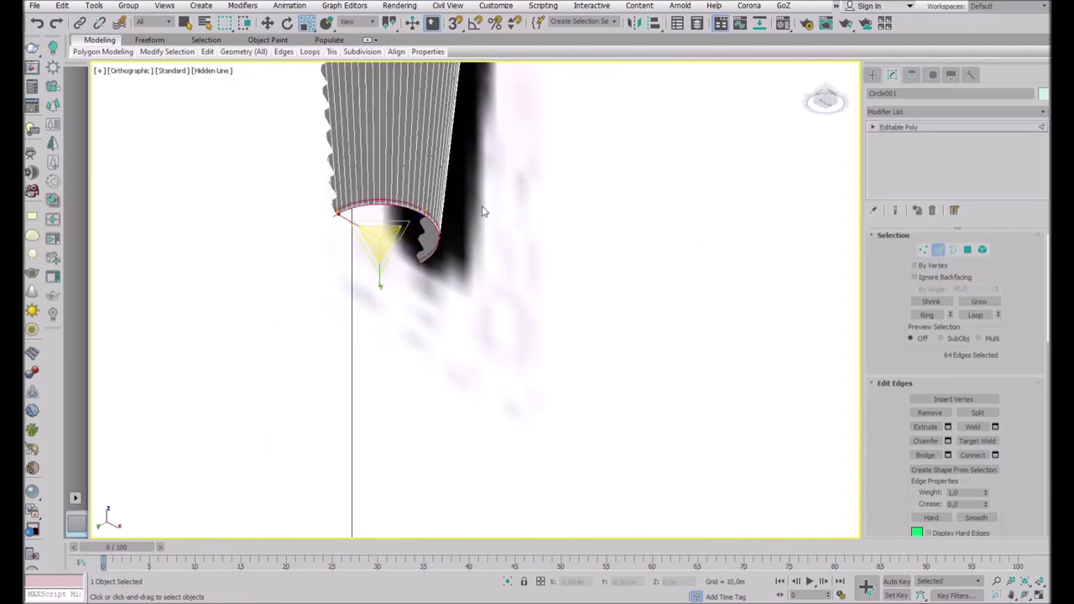
Cap the pole's open bottom border and extrude a new ring from it.
click(955, 249)
key(alt+p)
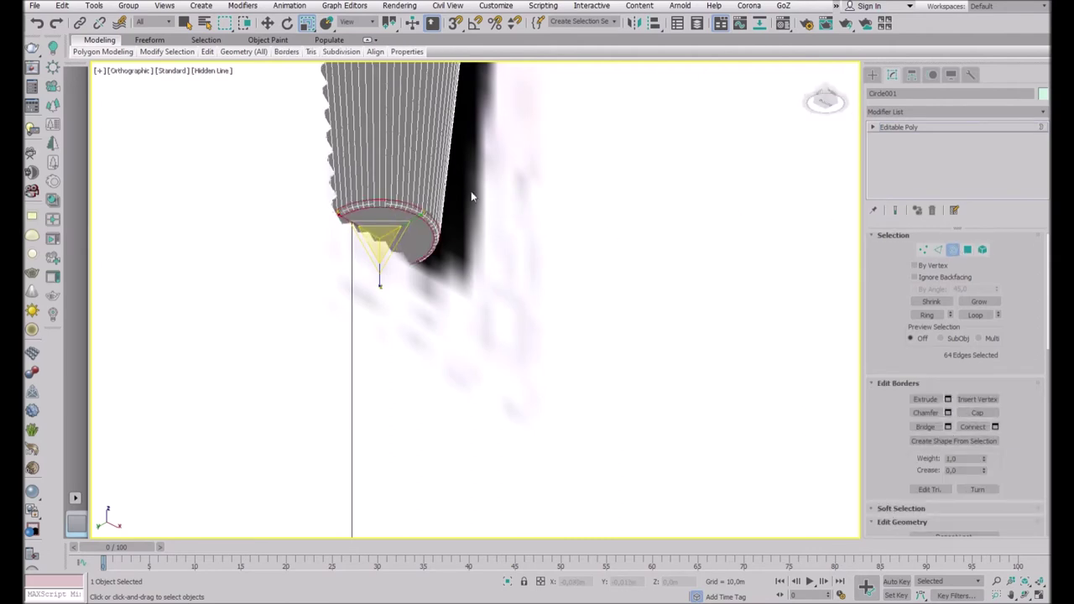
shift+drag(484, 324, 490, 283)
Select the bottom cap face, return to the Front view, and exit sub-object editing.
key(4)
click(386, 250)
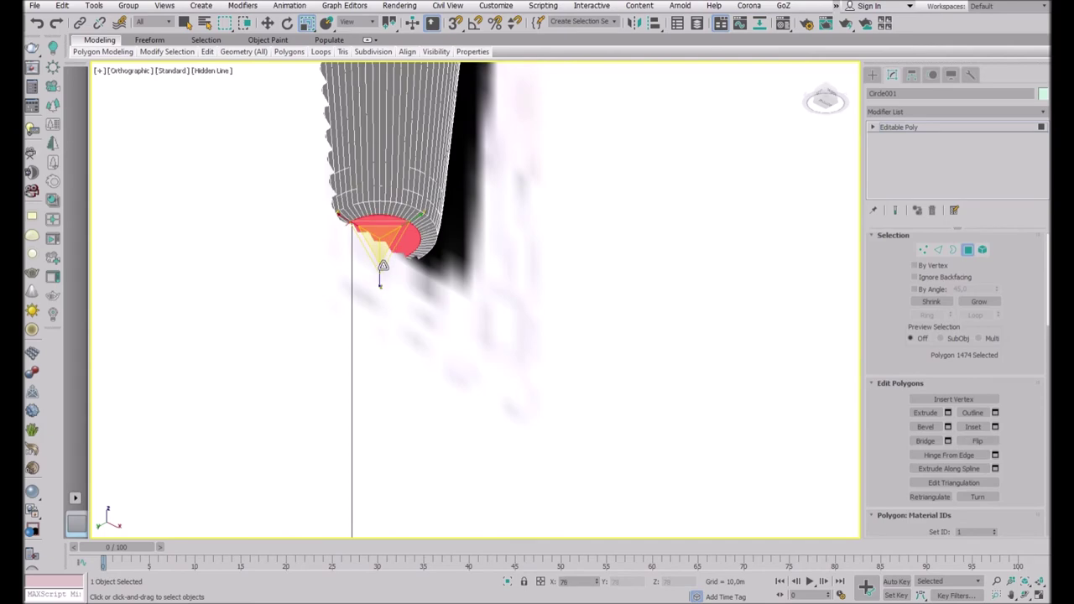
click(824, 100)
scroll(409, 284, up, 3)
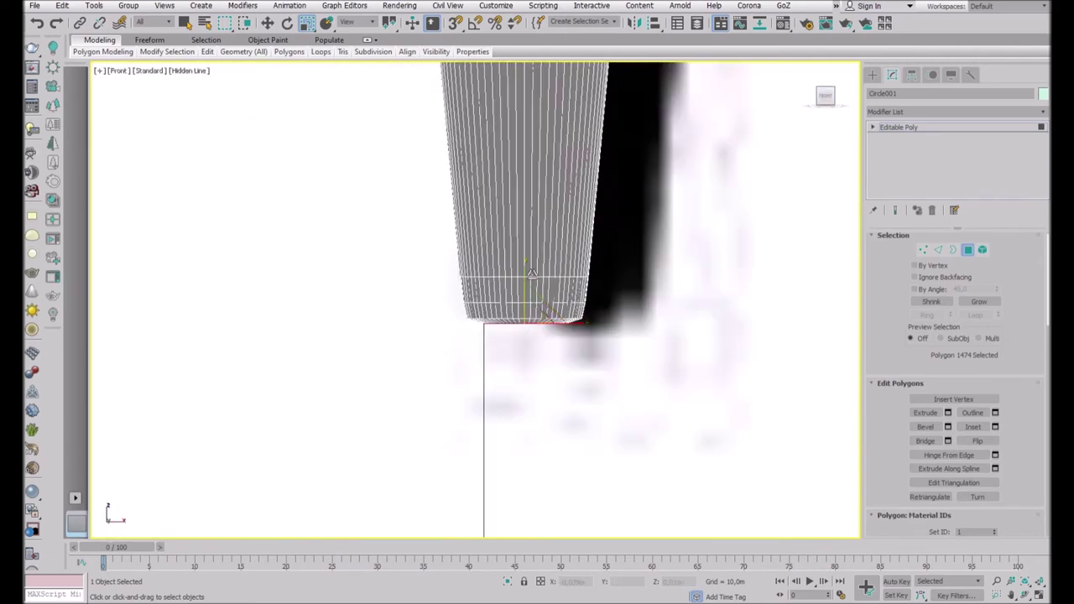
key(w)
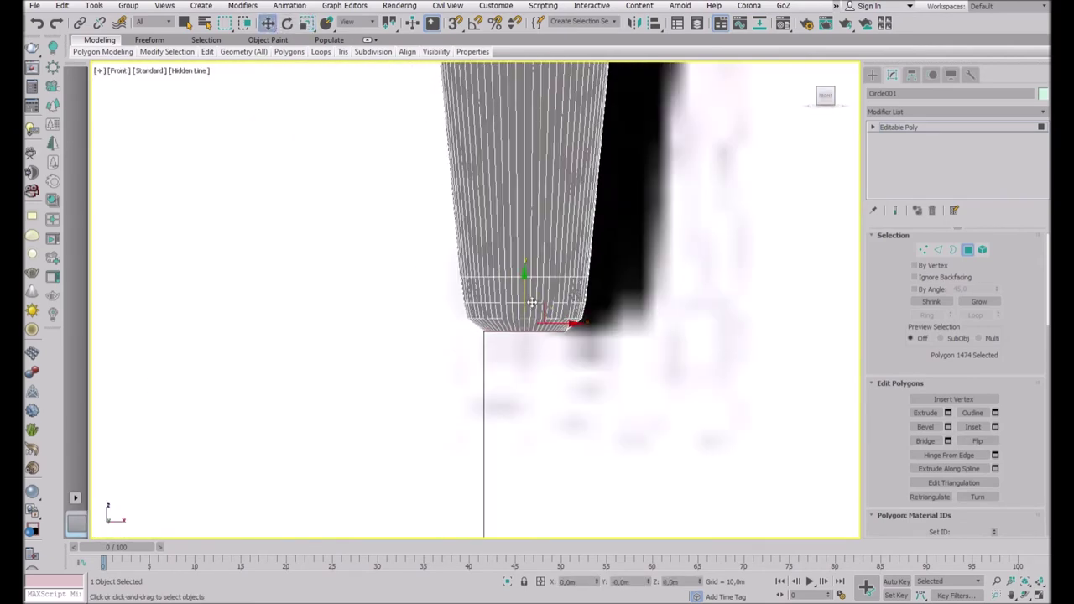
scroll(470, 319, down, 5)
scroll(424, 256, up, 5)
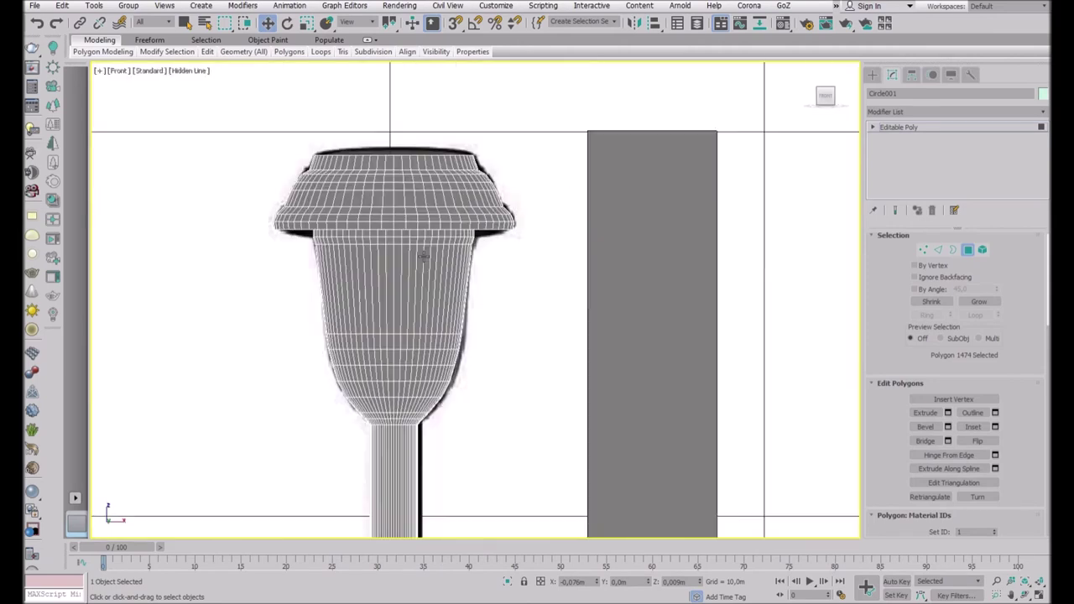
click(968, 249)
scroll(436, 227, down, 10)
scroll(468, 247, up, 3)
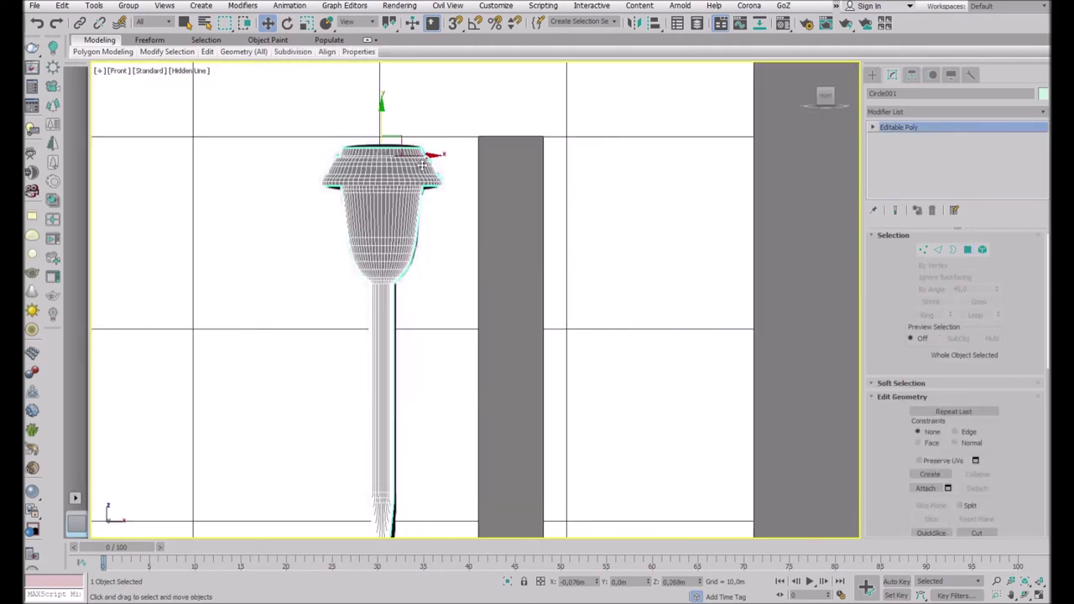
Move the lamp model to the left of the reference image.
drag(423, 165, 293, 172)
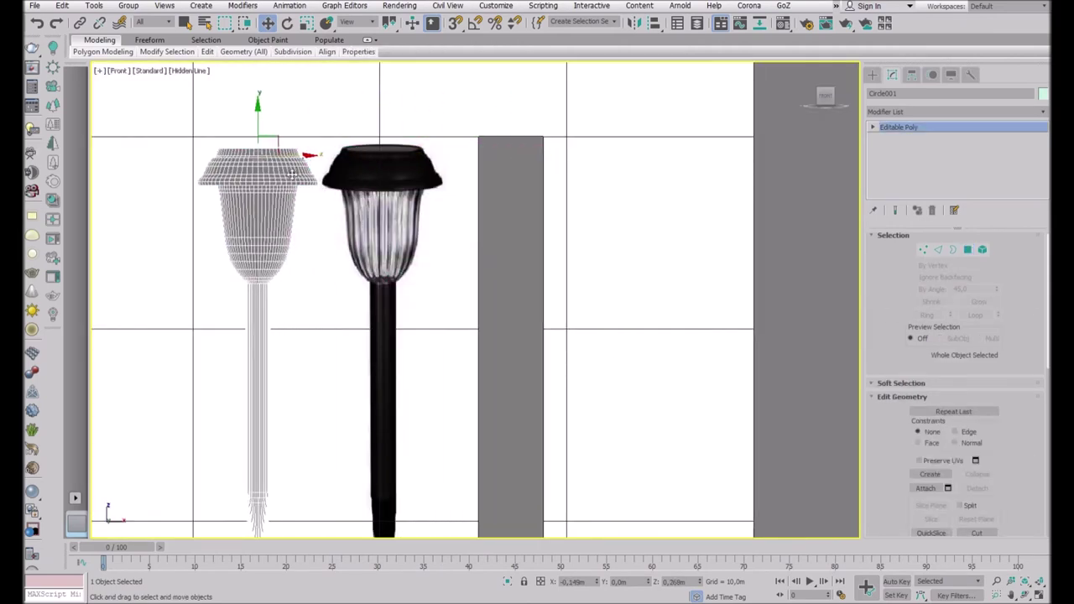
scroll(266, 174, up, 4)
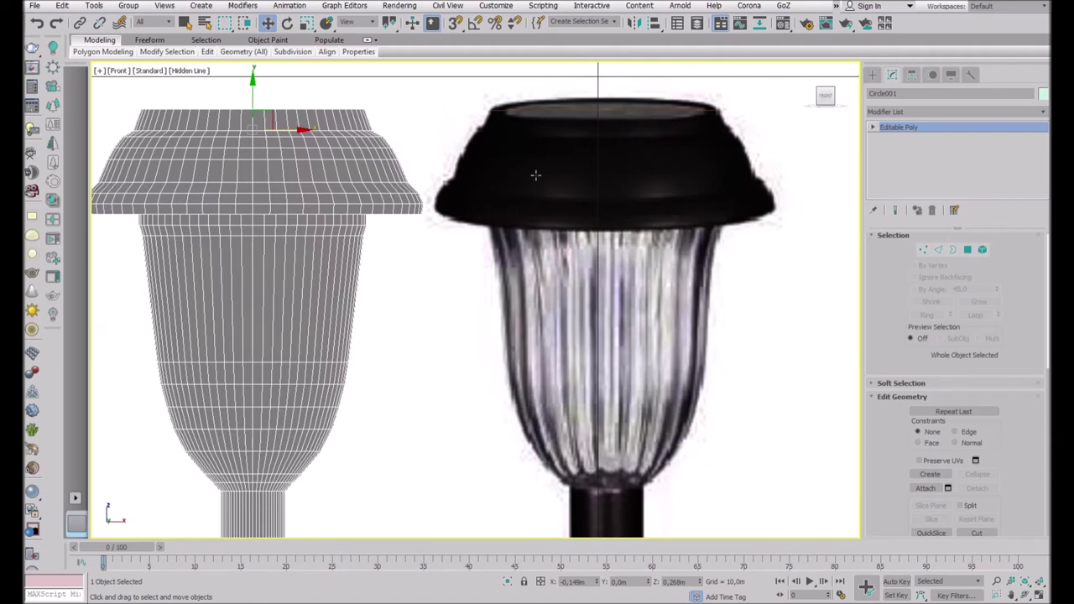
scroll(534, 175, down, 4)
scroll(466, 110, up, 5)
scroll(268, 142, up, 2)
Select the cap's top rim edge loop and chamfer it into two parallel loops.
key(2)
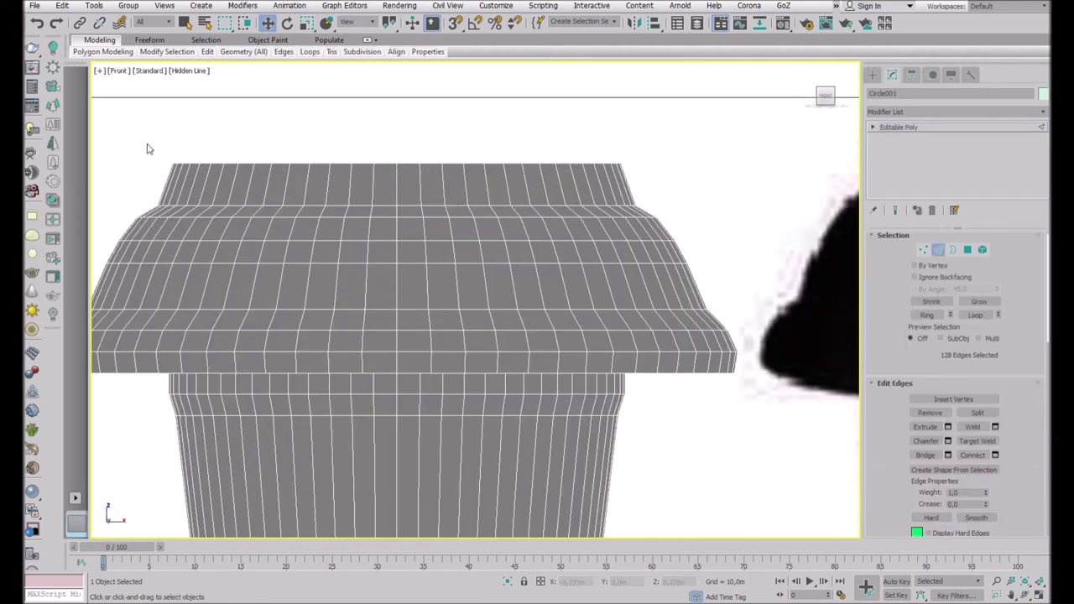
drag(147, 148, 669, 174)
click(973, 455)
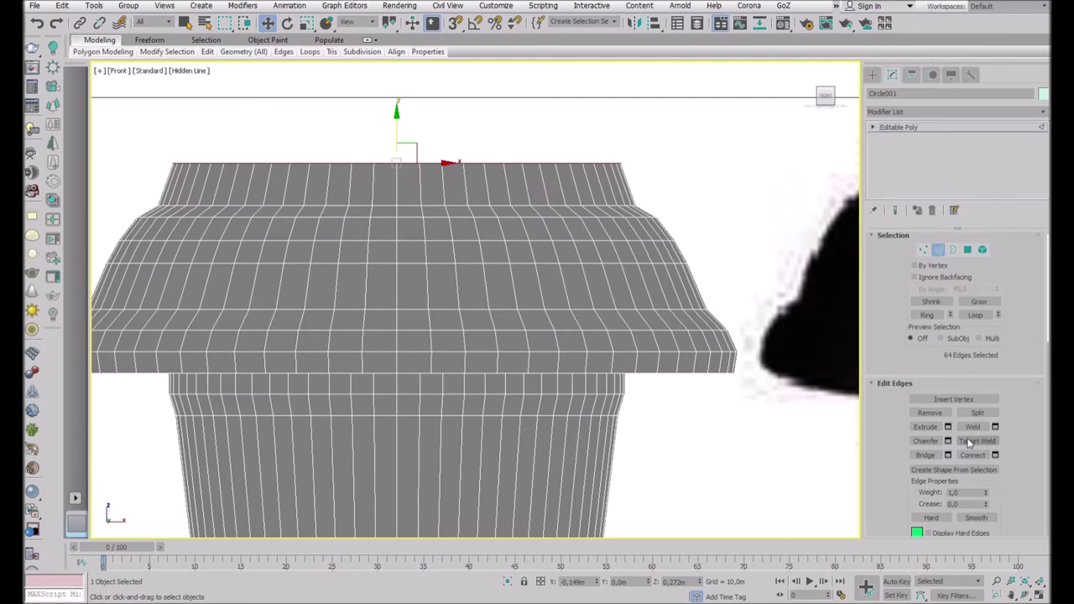
scroll(289, 160, up, 3)
scroll(386, 226, down, 3)
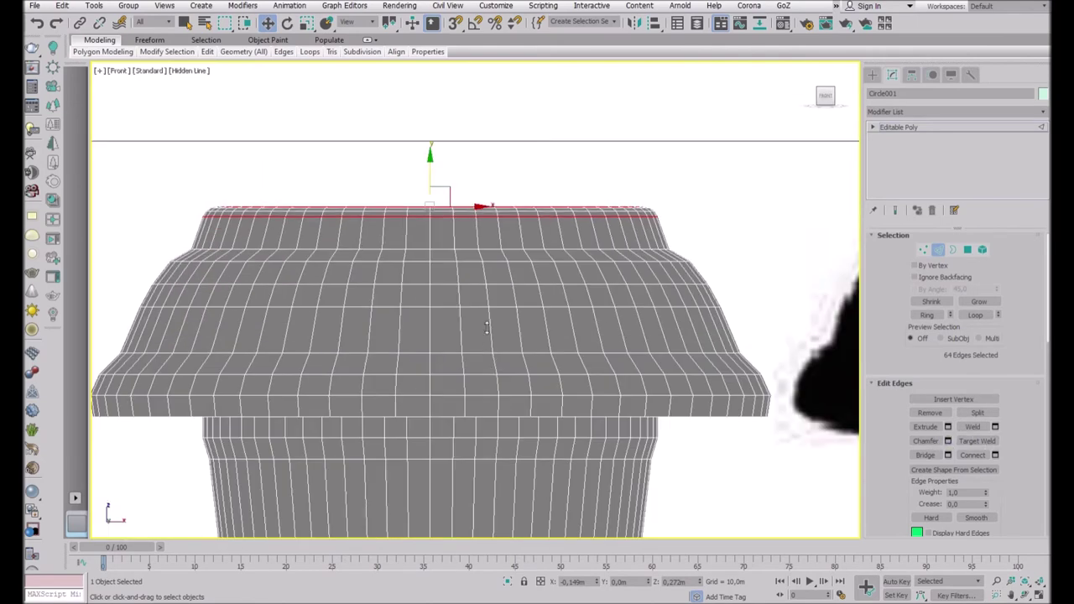
scroll(487, 420, down, 3)
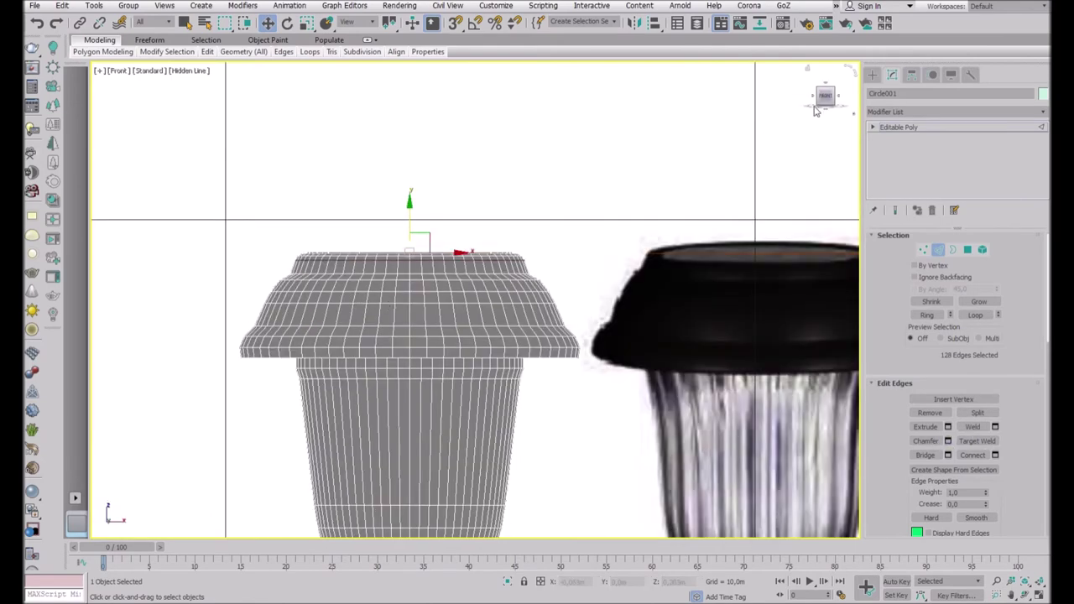
drag(822, 112, 479, 235)
scroll(480, 235, up, 3)
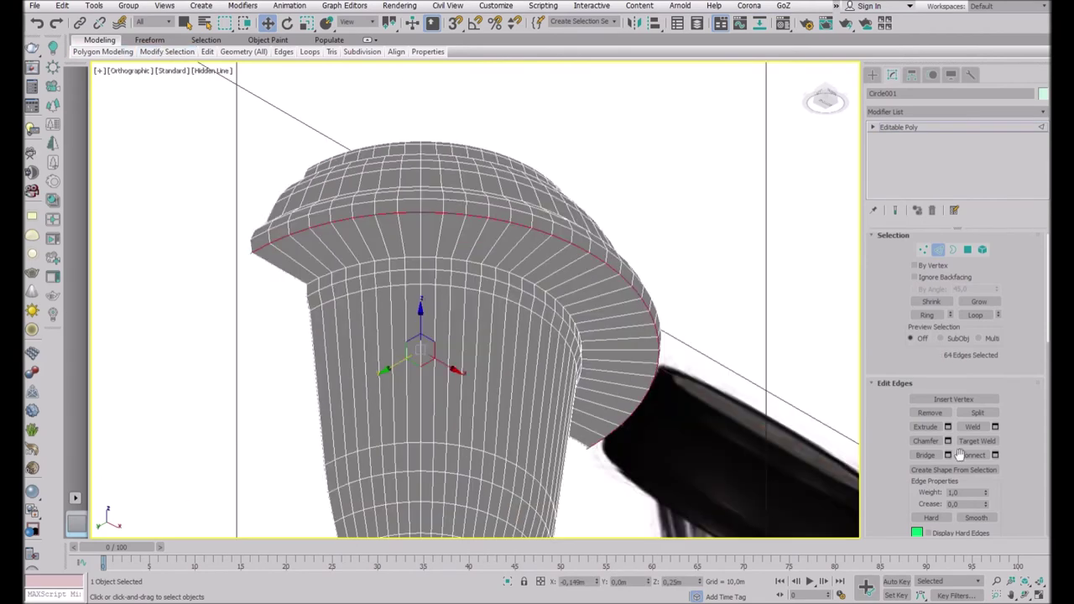
click(949, 439)
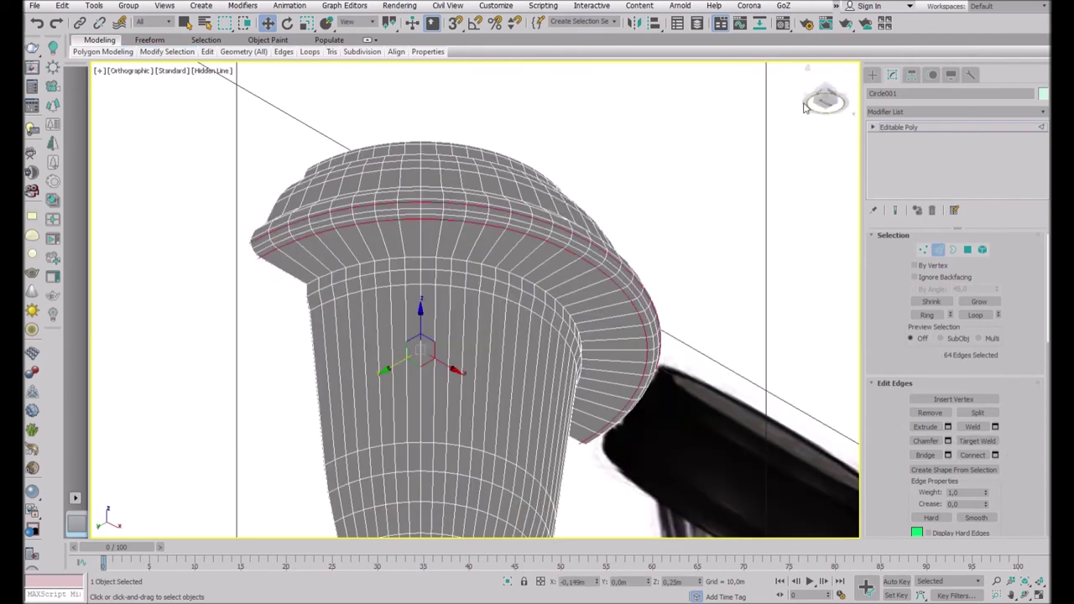
drag(816, 105, 827, 102)
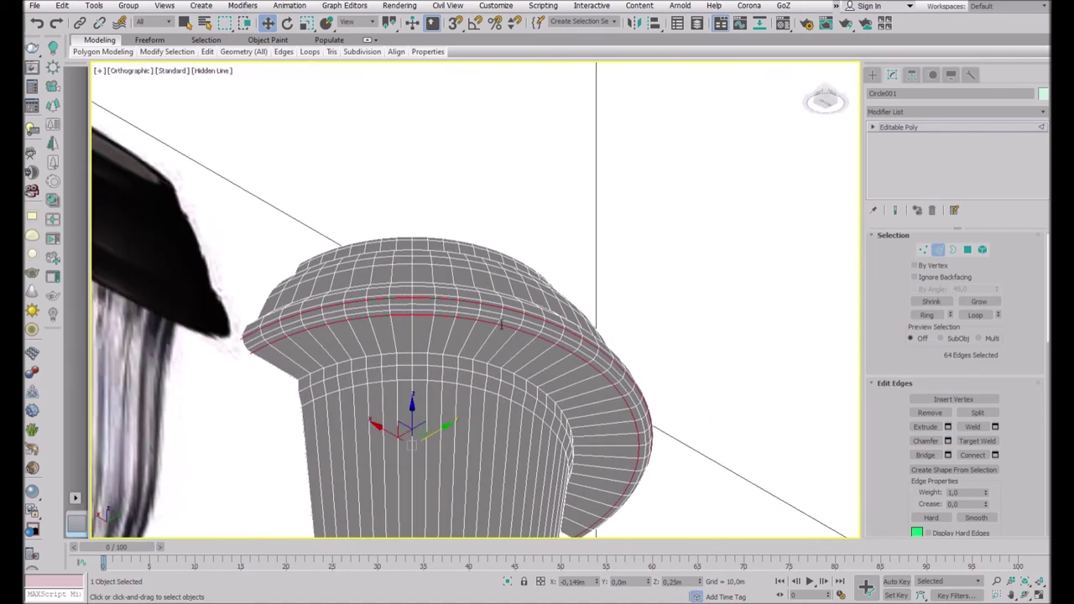
ctrl+double_click(485, 353)
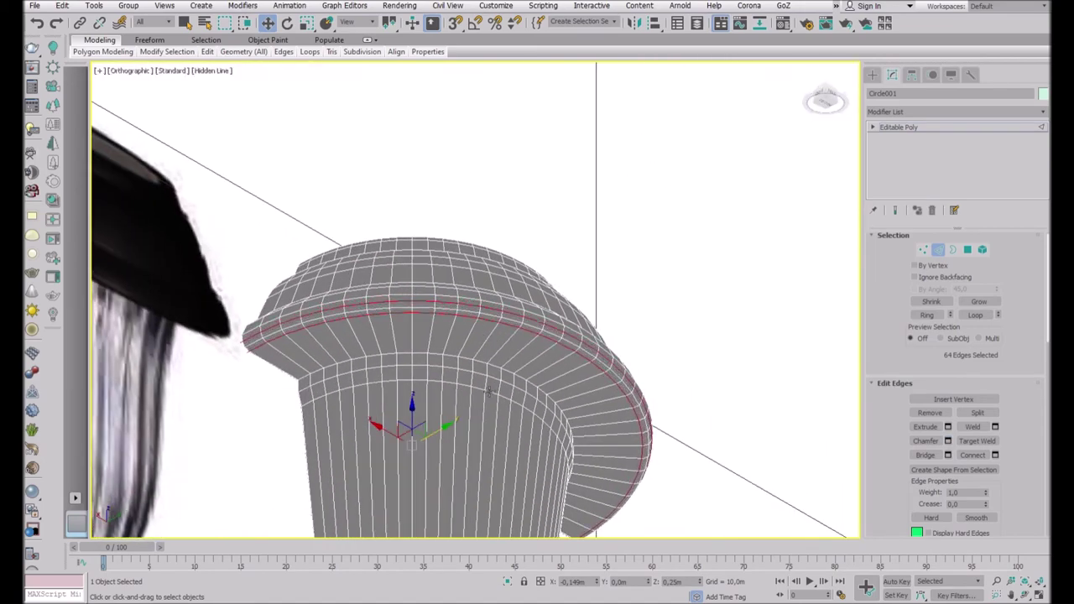
click(826, 101)
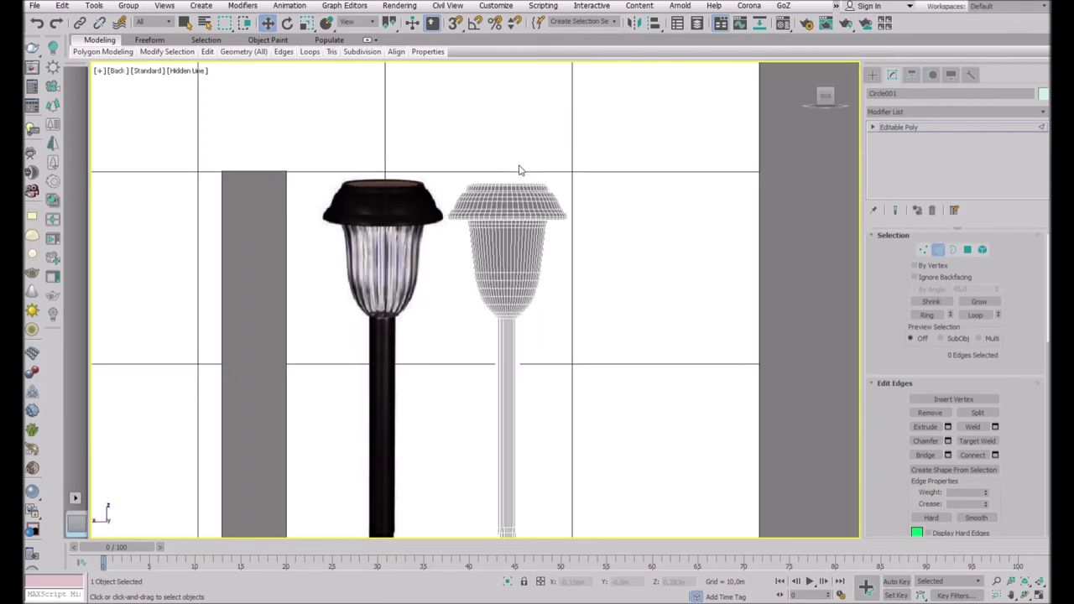
Connect the vertical edges around the lamp body with a new loop and raise it.
scroll(513, 294, up, 3)
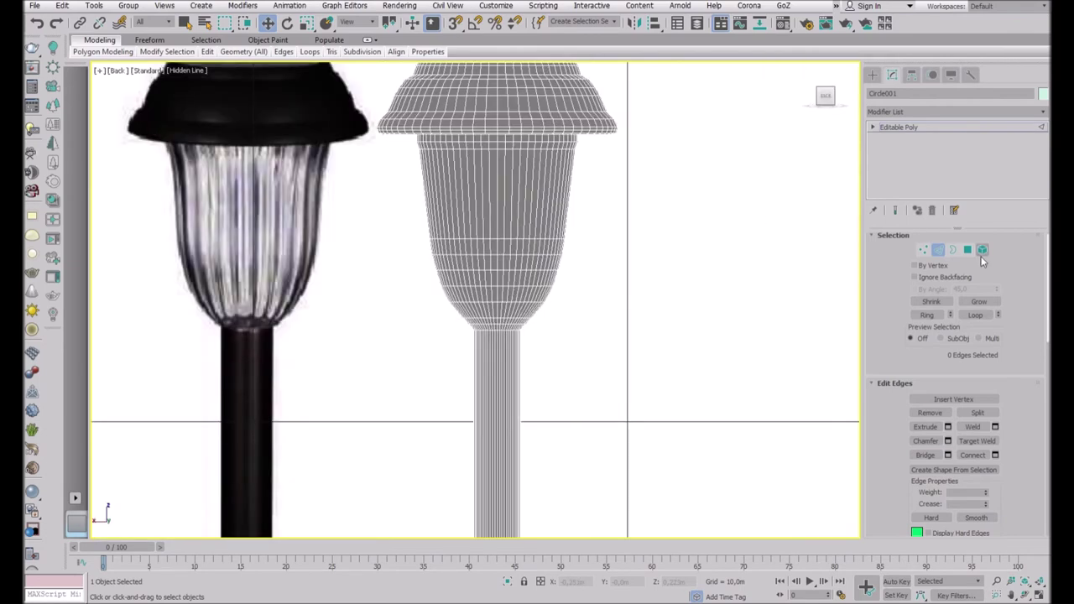
key(4)
scroll(408, 130, up, 3)
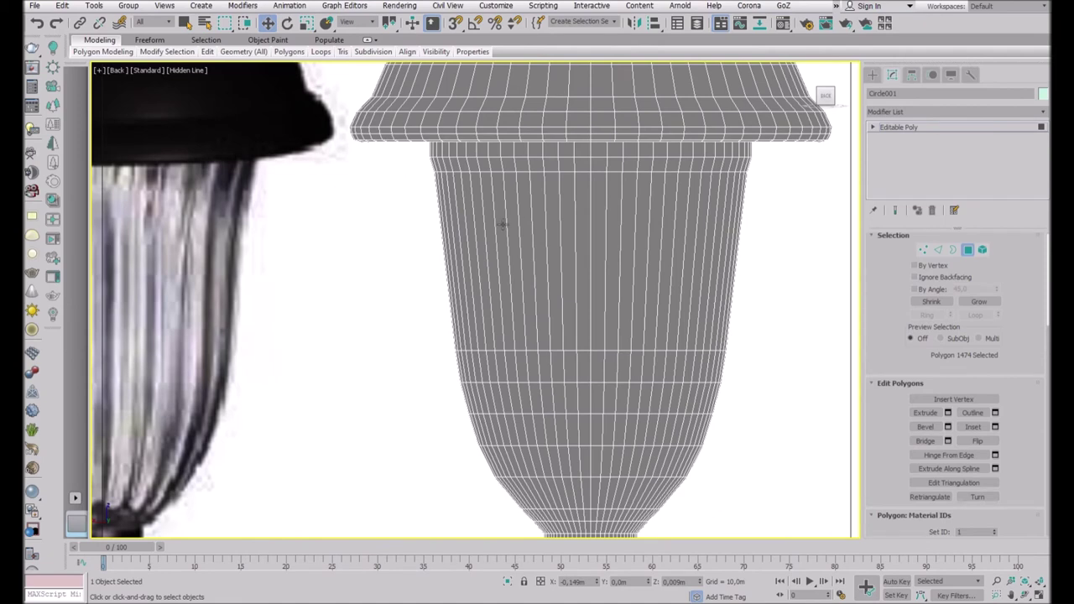
scroll(503, 224, down, 2)
click(938, 250)
drag(395, 220, 741, 262)
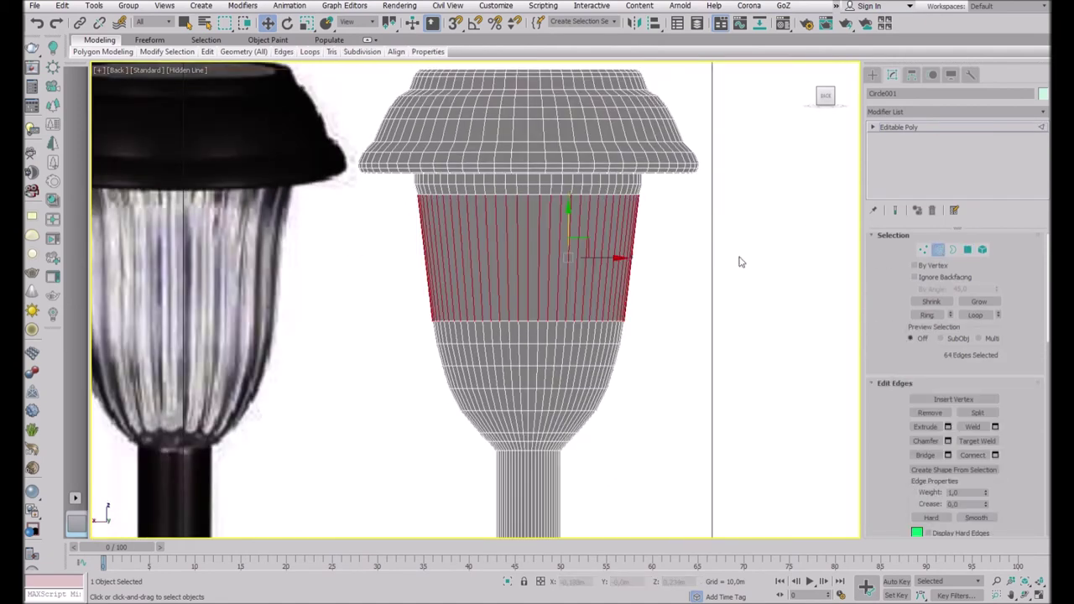
click(997, 457)
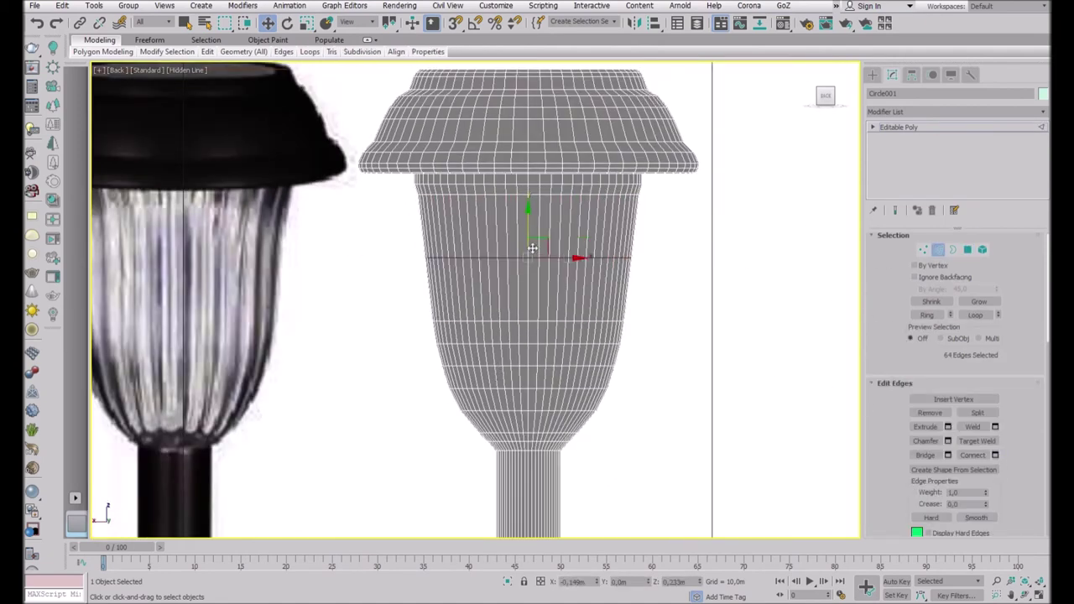
drag(533, 239, 534, 205)
Connect the edges below with another loop and slide it up toward the cap.
drag(416, 245, 676, 281)
click(996, 457)
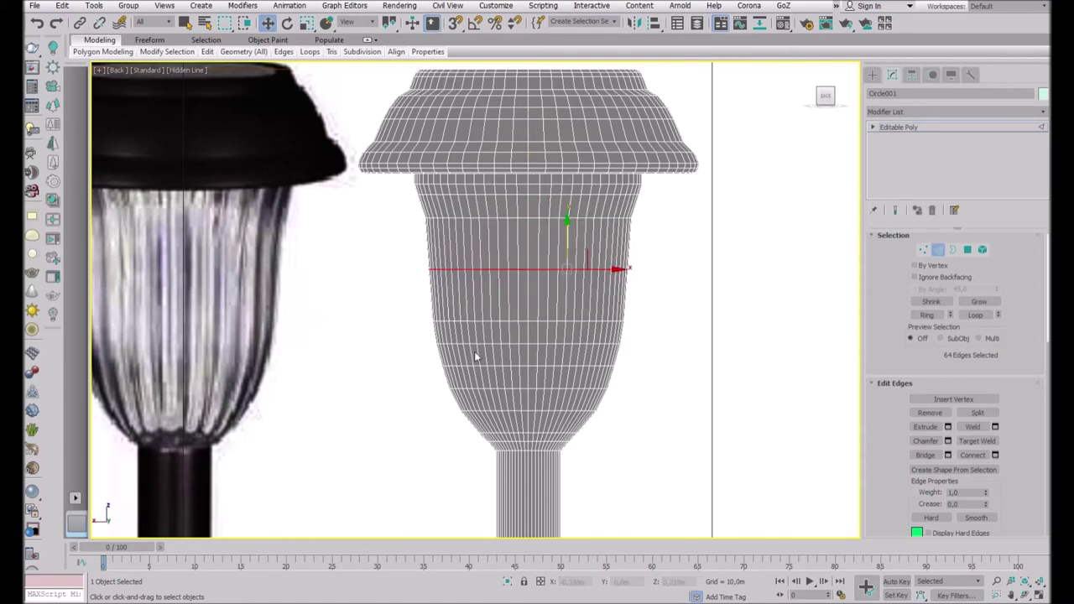
drag(533, 239, 534, 229)
scroll(638, 226, down, 5)
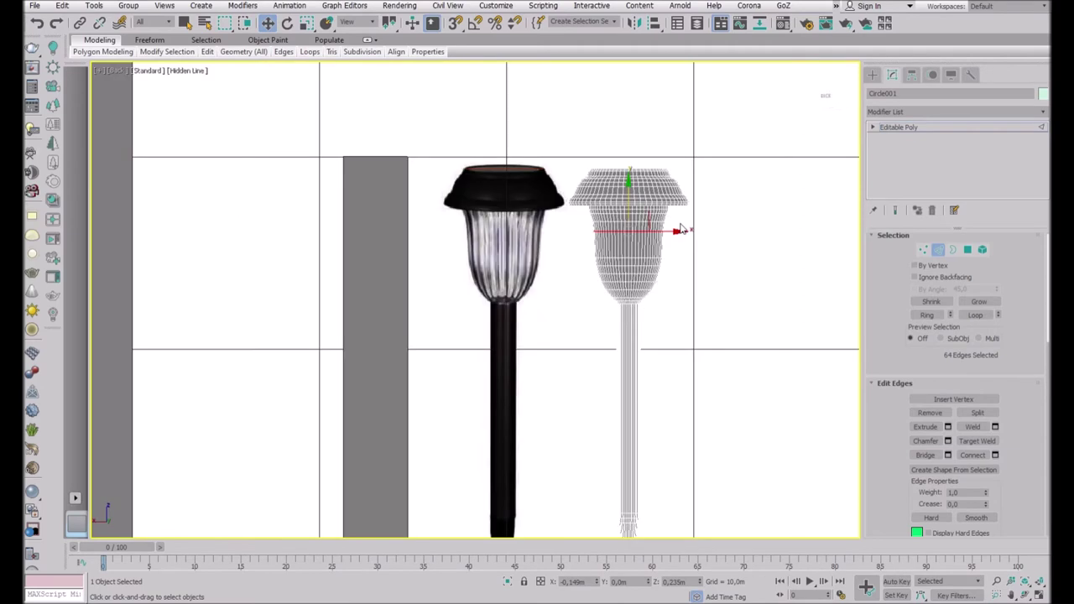
scroll(687, 225, up, 5)
Select the horizontal loop below the cap and turn on viewport statistics with 7.
click(966, 251)
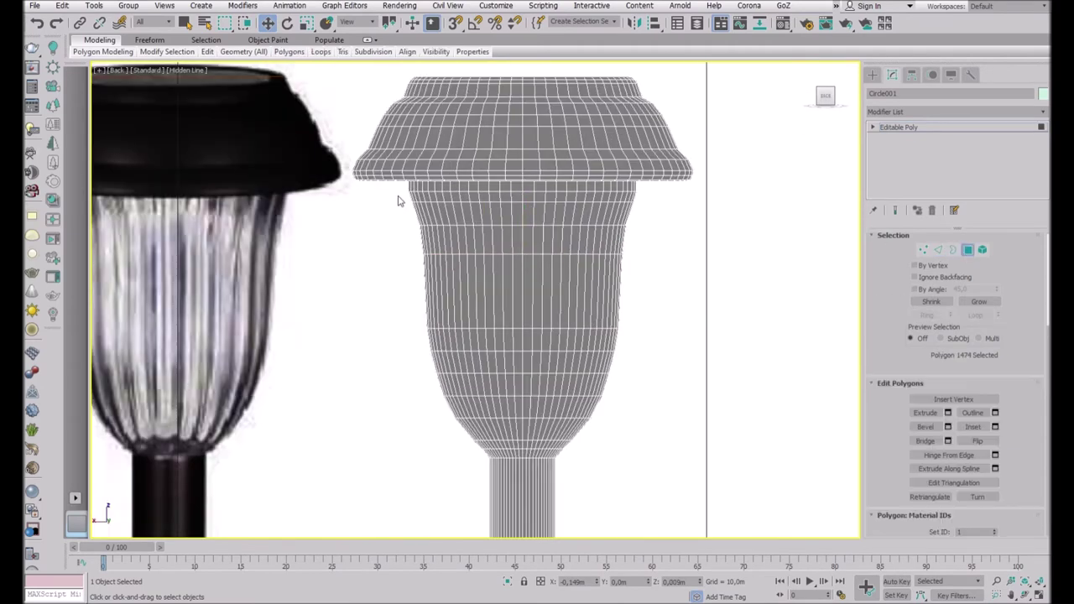
scroll(399, 195, up, 2)
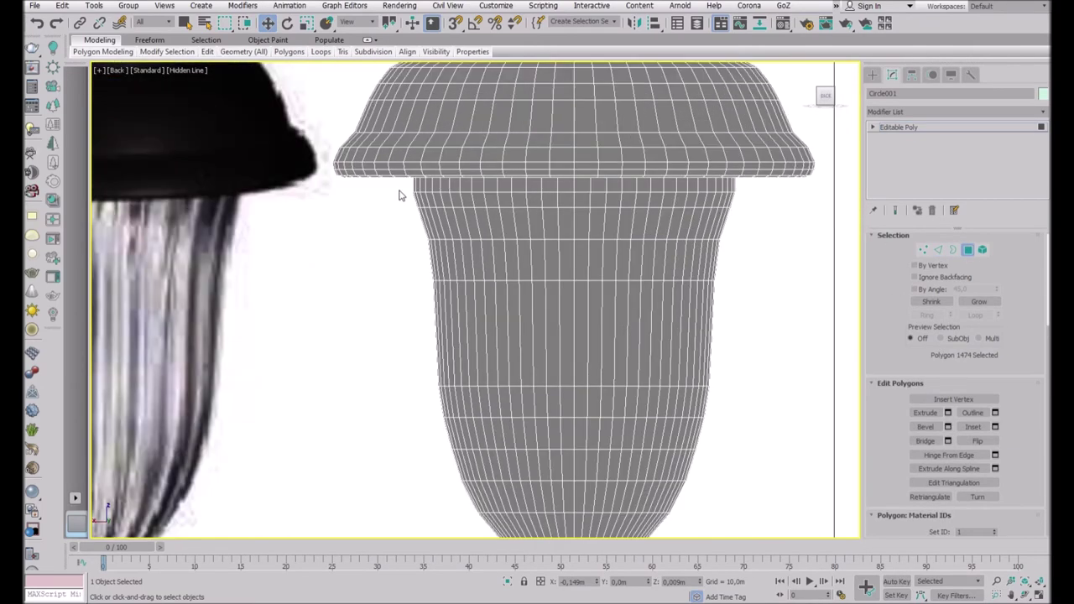
click(940, 250)
drag(406, 199, 775, 205)
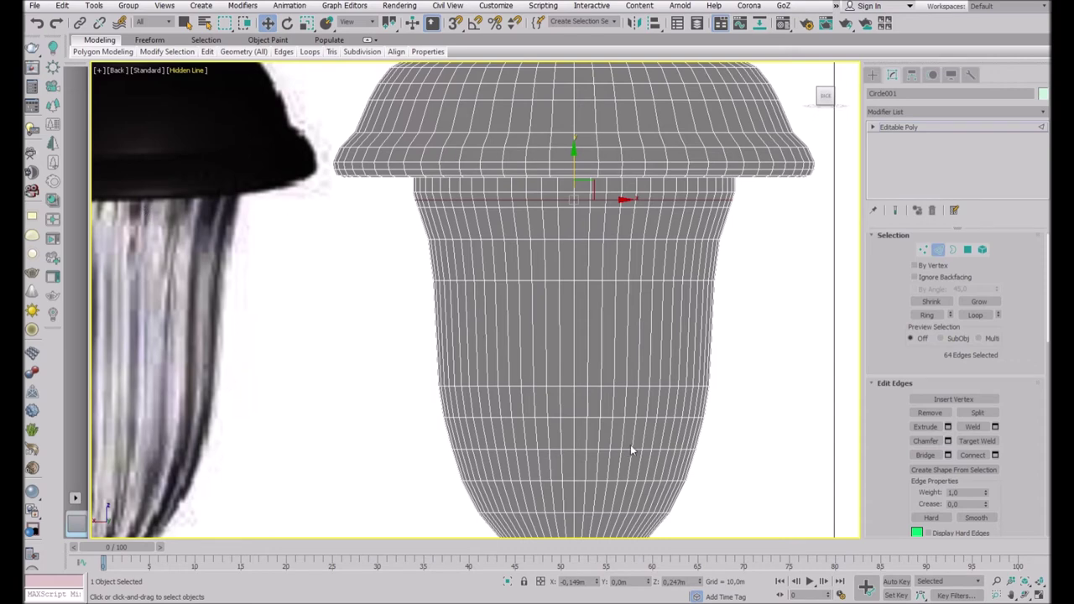
key(7)
click(226, 187)
scroll(225, 187, down, 5)
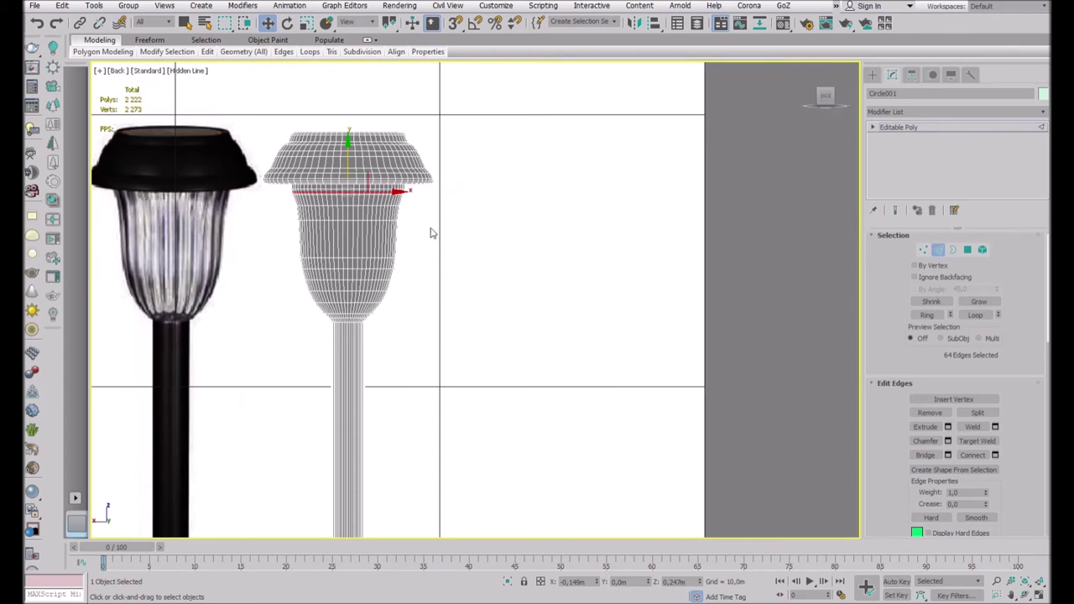
Chamfer the edge loop under the cap into two close loops, then box-select the housing body's polygons.
scroll(431, 231, up, 2)
scroll(335, 197, up, 2)
scroll(258, 178, up, 2)
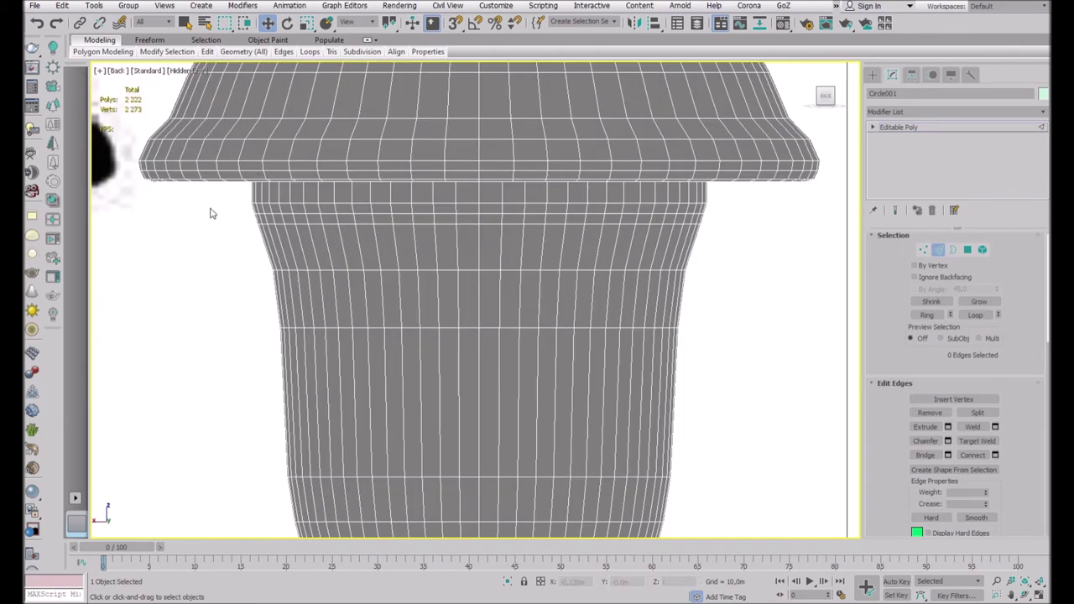
drag(232, 194, 731, 200)
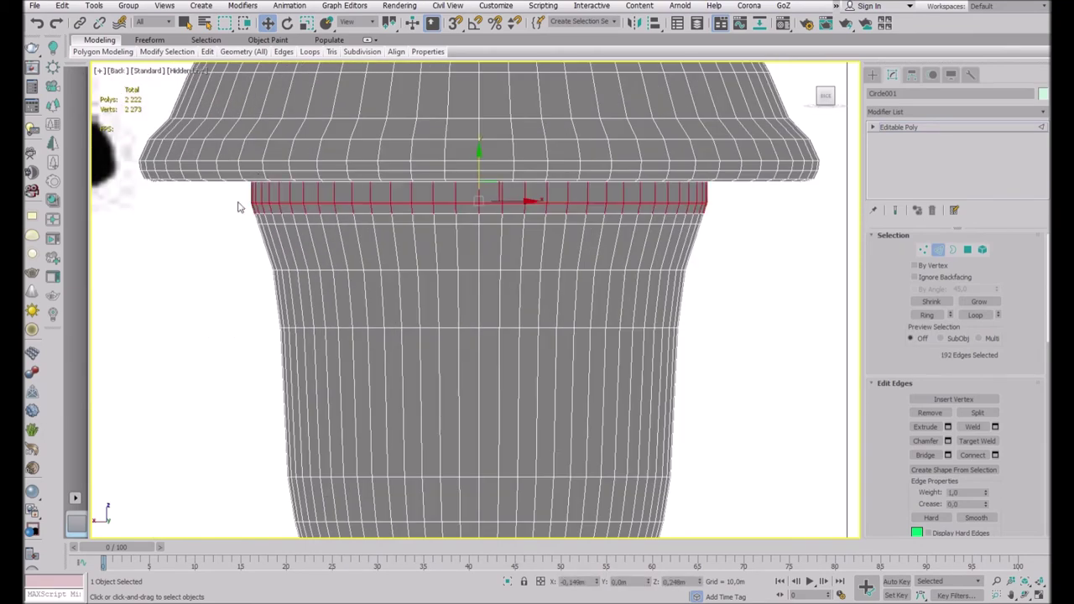
double_click(703, 202)
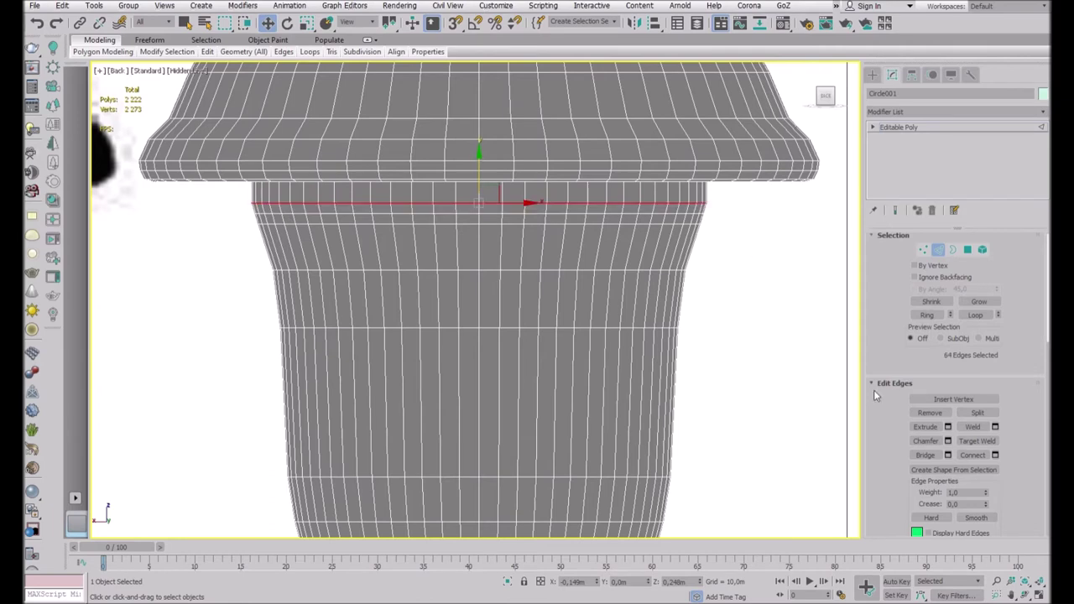
click(948, 442)
drag(483, 329, 485, 338)
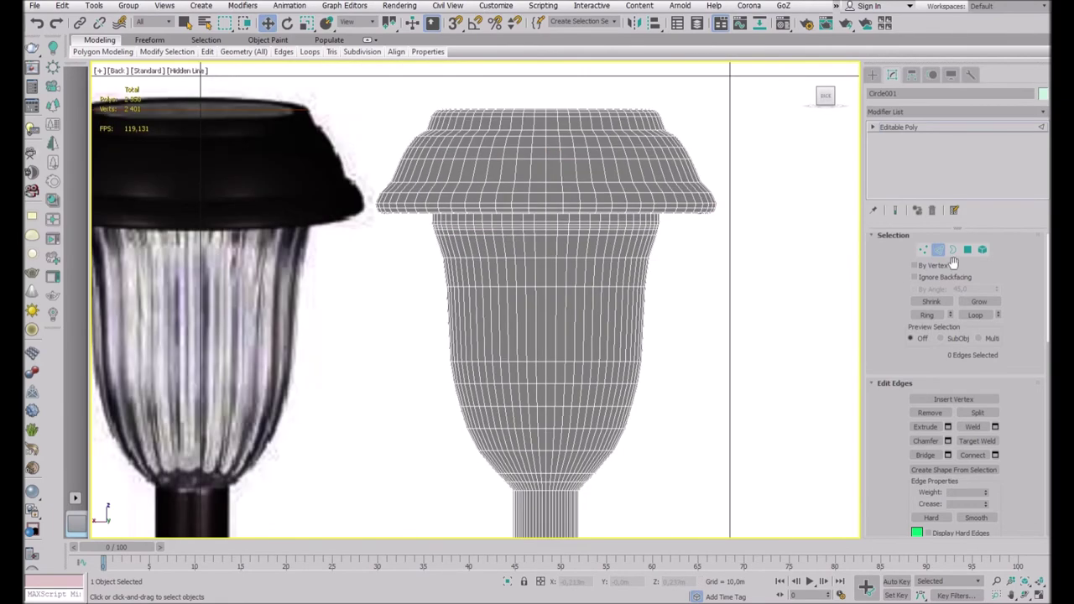
click(968, 250)
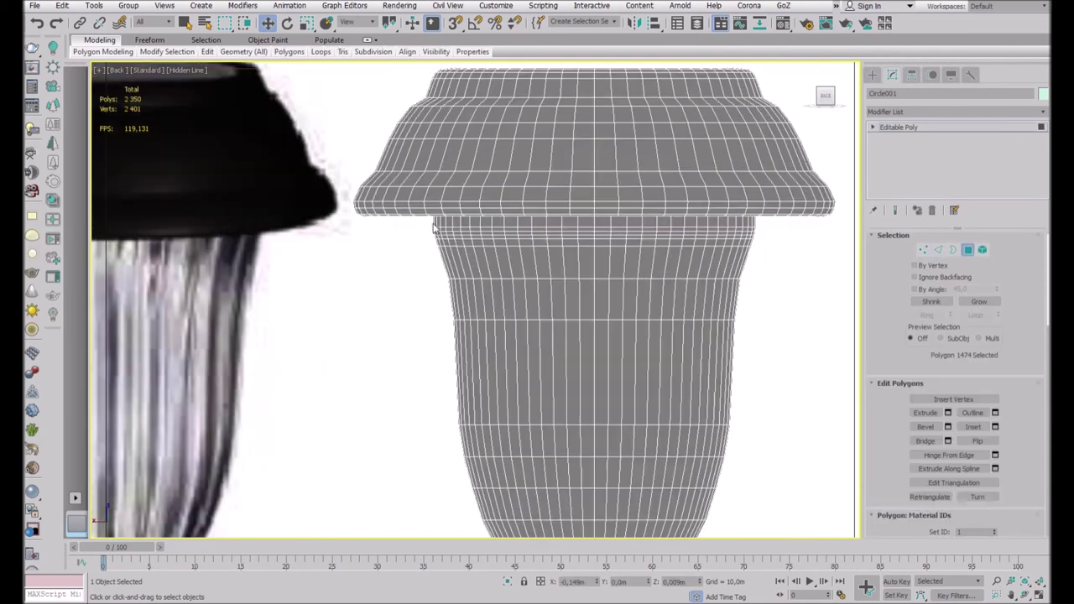
drag(682, 445, 705, 496)
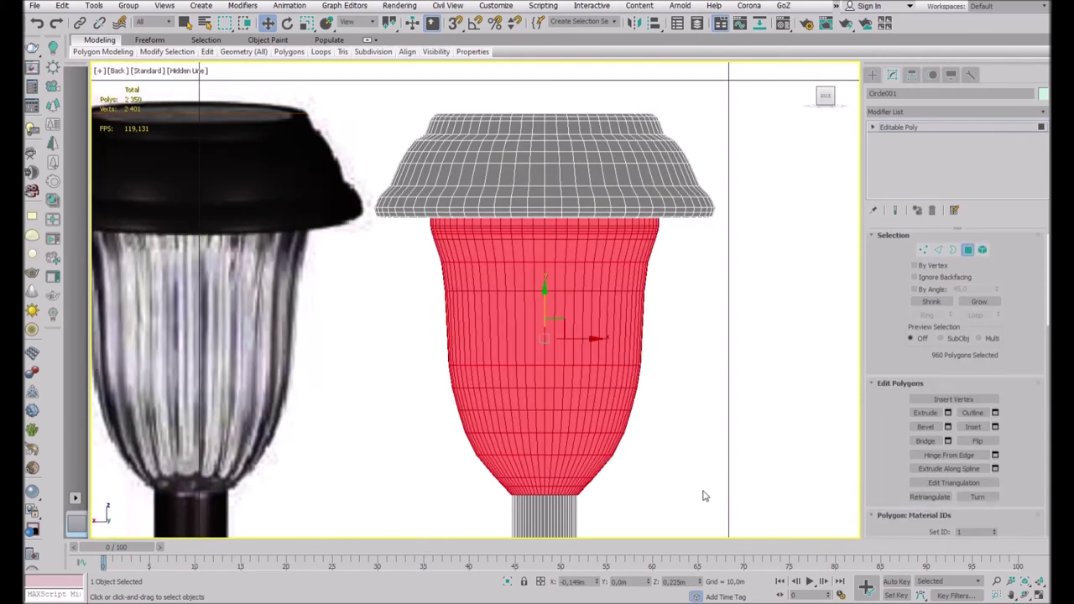
Detach the housing body's 960 polygons from Circle001 as a separate object.
scroll(1037, 325, down, 5)
scroll(1037, 325, down, 3)
scroll(1037, 325, up, 4)
scroll(1037, 324, up, 2)
scroll(955, 361, down, 2)
scroll(955, 360, down, 2)
scroll(955, 360, down, 2)
scroll(954, 361, down, 2)
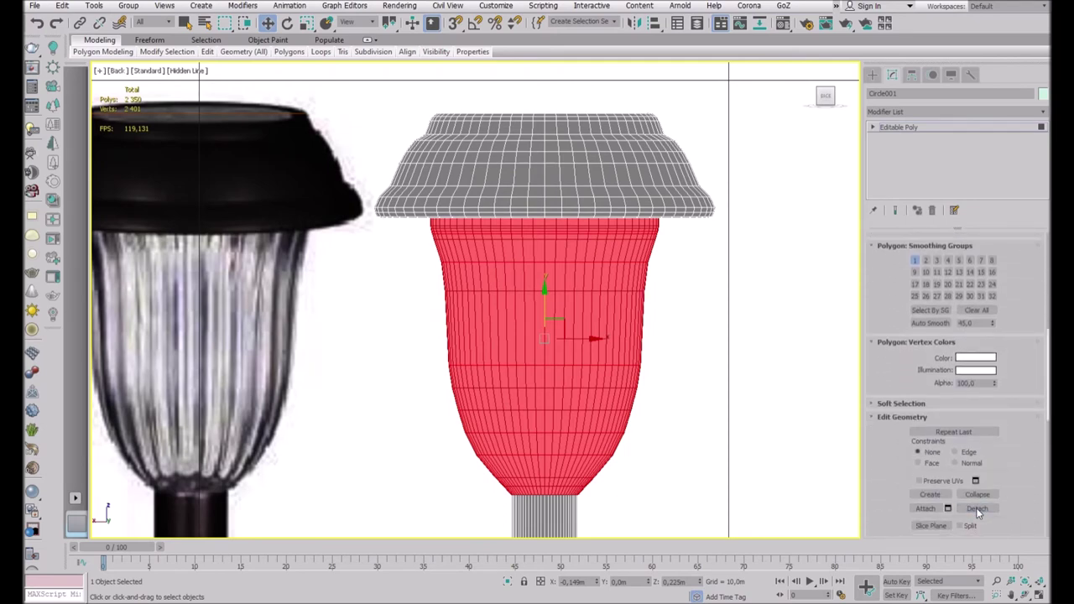
key(ctrl+d)
Leave sub-object mode, select both objects, hide the cap and orbit to an angled view.
scroll(921, 382, up, 10)
click(966, 254)
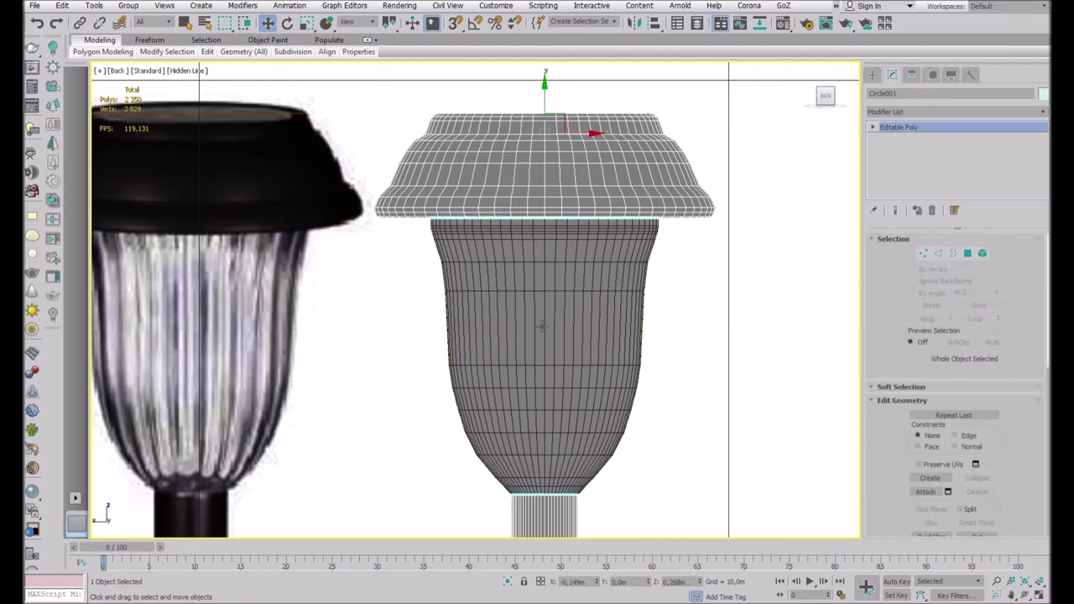
key(ctrl+a)
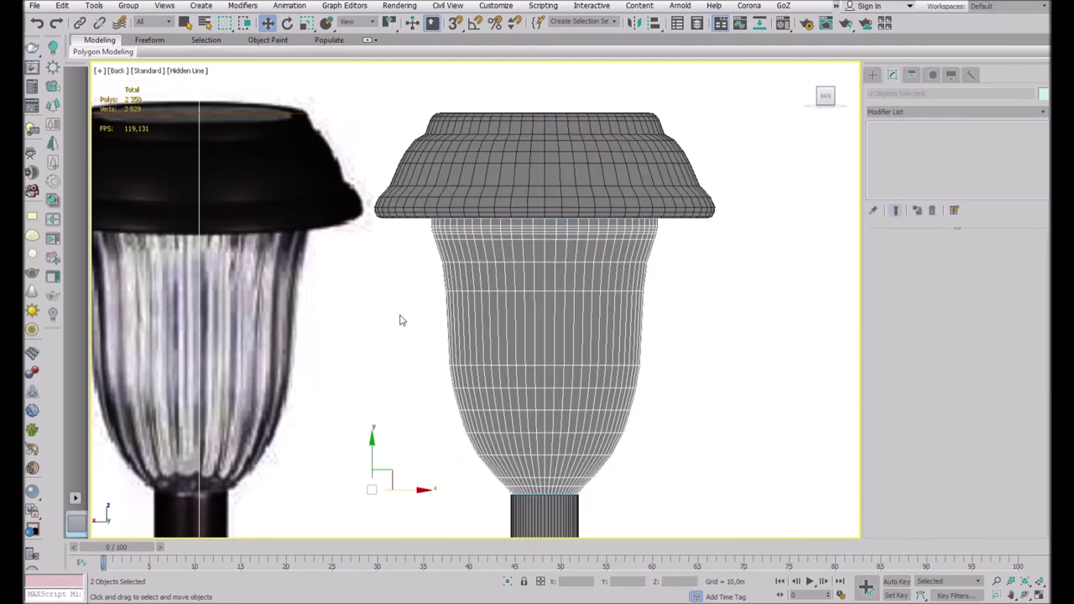
key(z)
drag(840, 110, 829, 106)
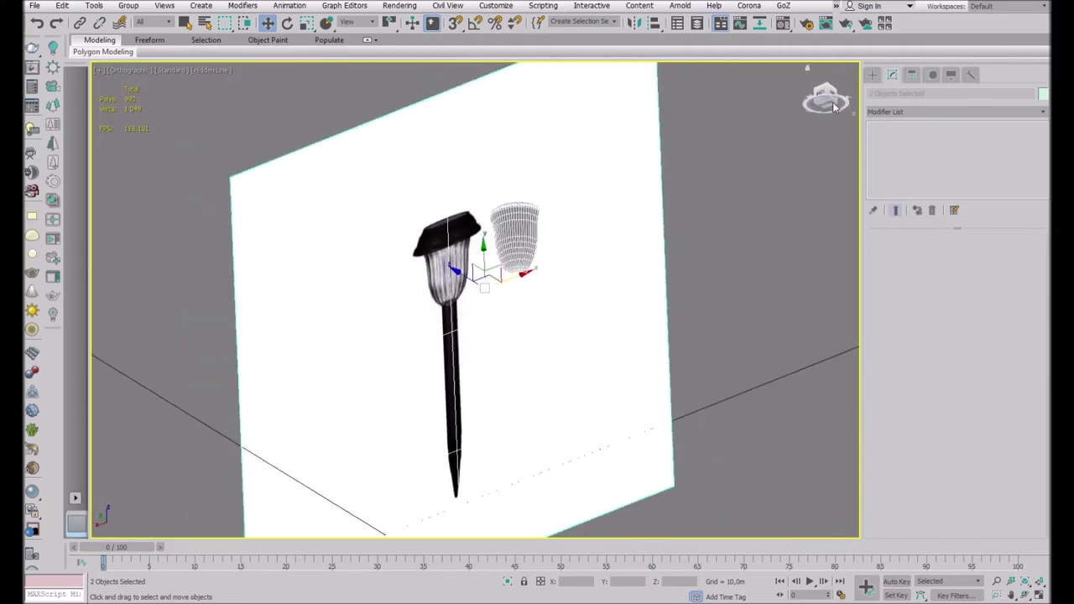
In Top view, select Object001 and pick its first radial edge in Edge mode.
click(829, 106)
scroll(532, 249, up, 5)
click(532, 249)
key(2)
scroll(504, 92, up, 2)
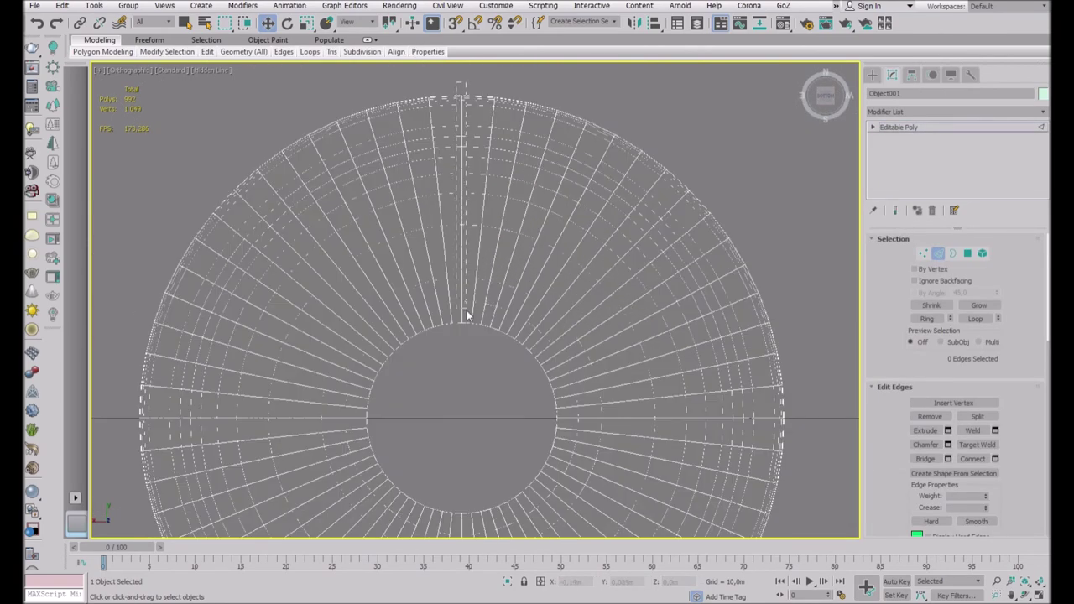
click(464, 339)
click(466, 370)
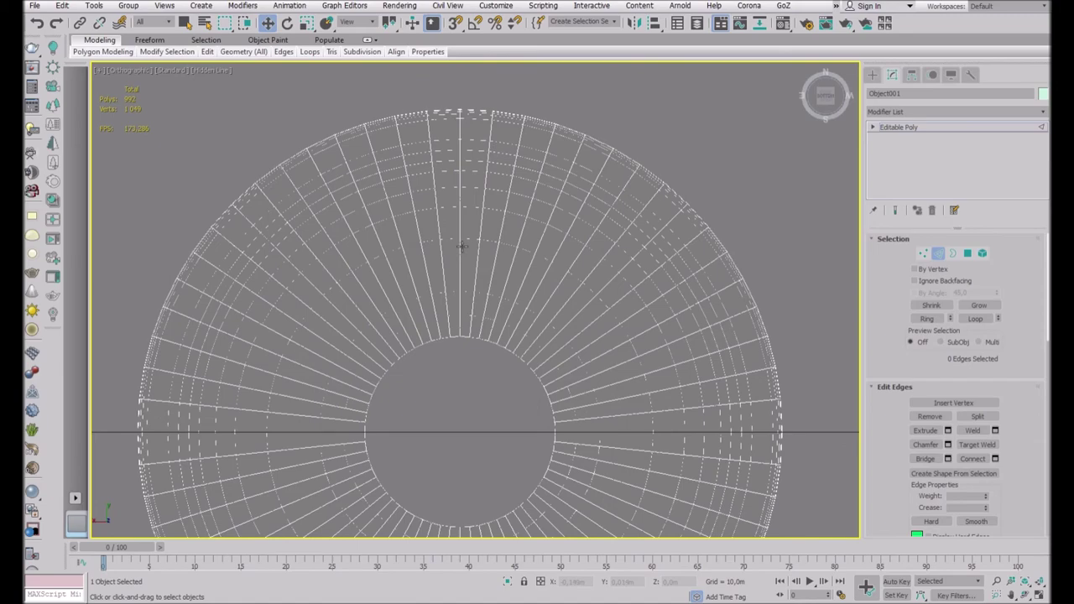
scroll(467, 370, up, 3)
click(466, 370)
Add every second radial edge across the top and left side of the ring.
scroll(486, 241, down, 3)
scroll(460, 364, up, 2)
scroll(460, 364, up, 2)
ctrl+click(451, 362)
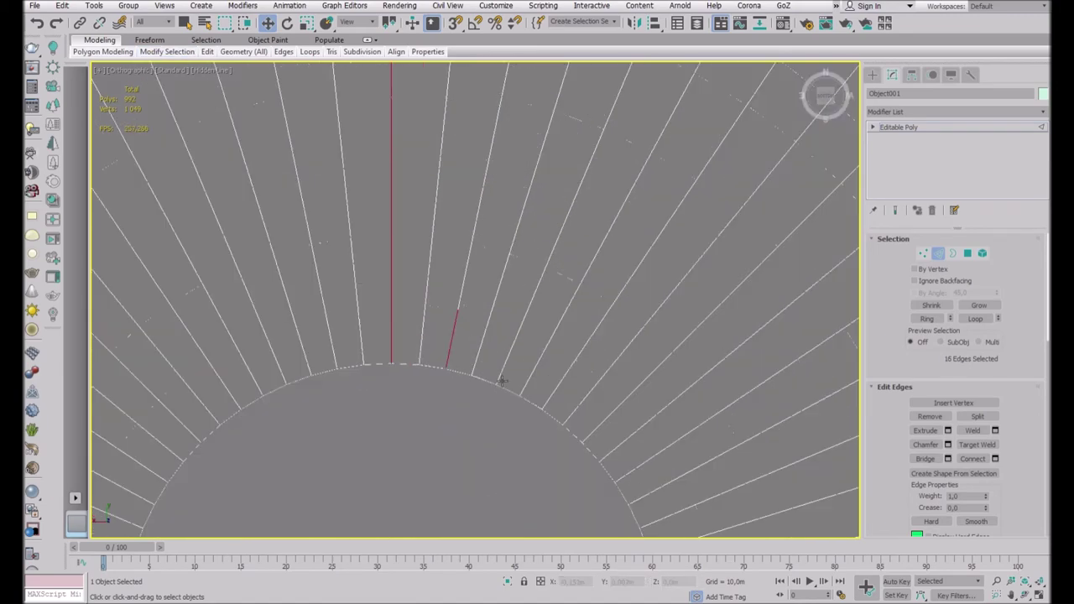
ctrl+click(553, 404)
scroll(553, 405, down, 3)
scroll(462, 352, up, 2)
ctrl+click(369, 310)
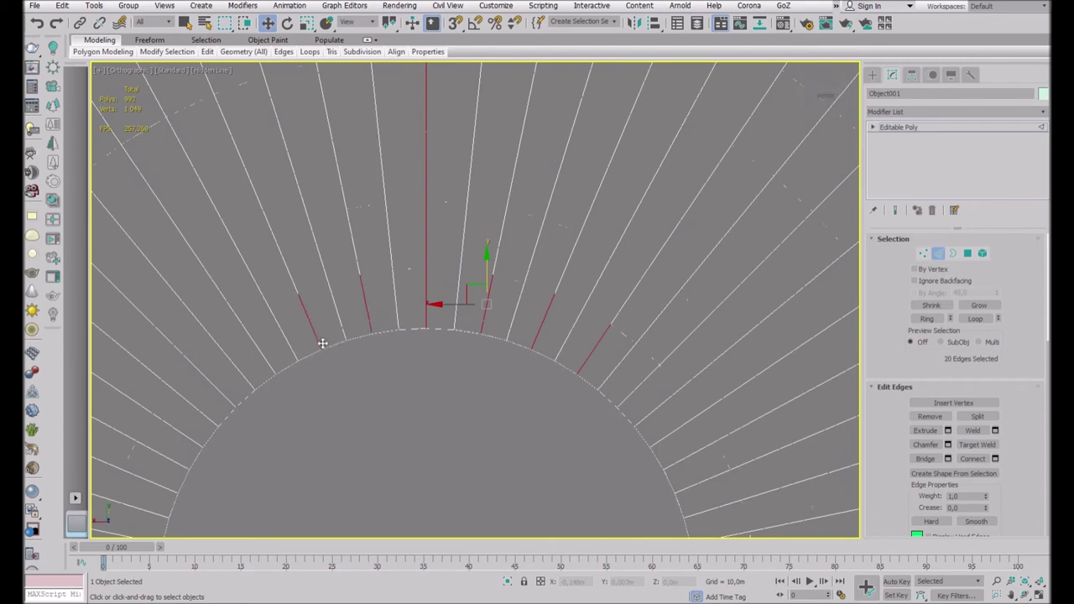
ctrl+click(192, 428)
scroll(192, 428, down, 3)
scroll(192, 306, up, 1)
ctrl+click(203, 261)
ctrl+click(196, 293)
ctrl+click(198, 314)
ctrl+click(203, 346)
Add every second radial edge around the lower-left and along the lower arc.
ctrl+click(203, 373)
ctrl+click(217, 395)
ctrl+click(238, 416)
scroll(323, 495, up, 3)
ctrl+click(174, 384)
ctrl+click(232, 412)
ctrl+click(283, 422)
ctrl+click(344, 424)
Add the remaining alternate radial edges around the right side of the ring.
ctrl+click(464, 415)
ctrl+click(520, 390)
ctrl+click(566, 352)
ctrl+click(600, 307)
middle_drag(603, 323, 603, 306)
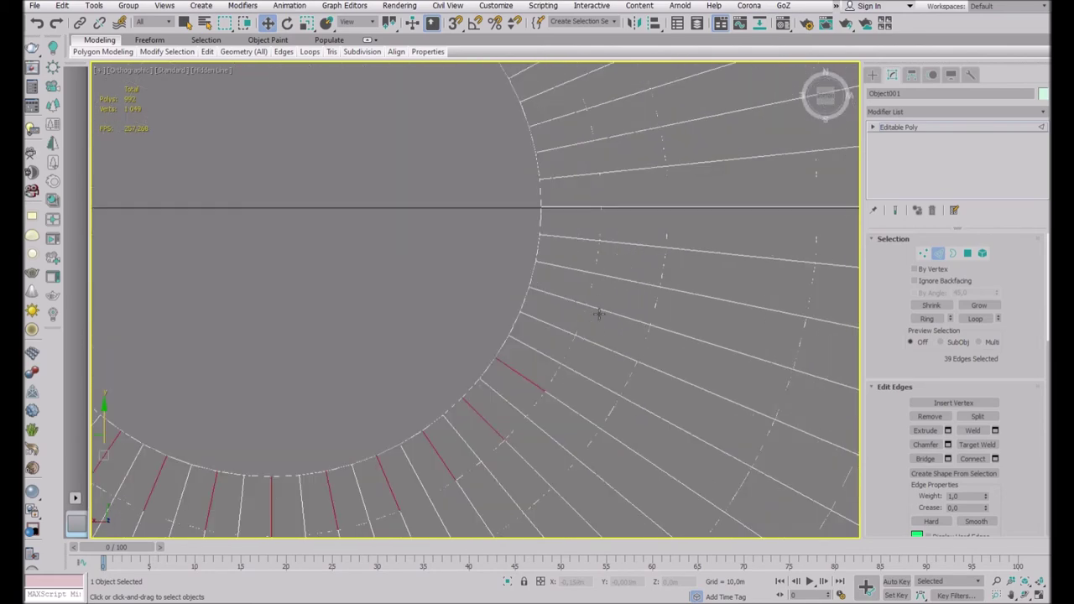
ctrl+click(565, 332)
ctrl+click(582, 272)
ctrl+click(563, 148)
scroll(570, 162, down, 3)
scroll(537, 202, up, 3)
middle_drag(527, 119, 536, 192)
ctrl+click(520, 188)
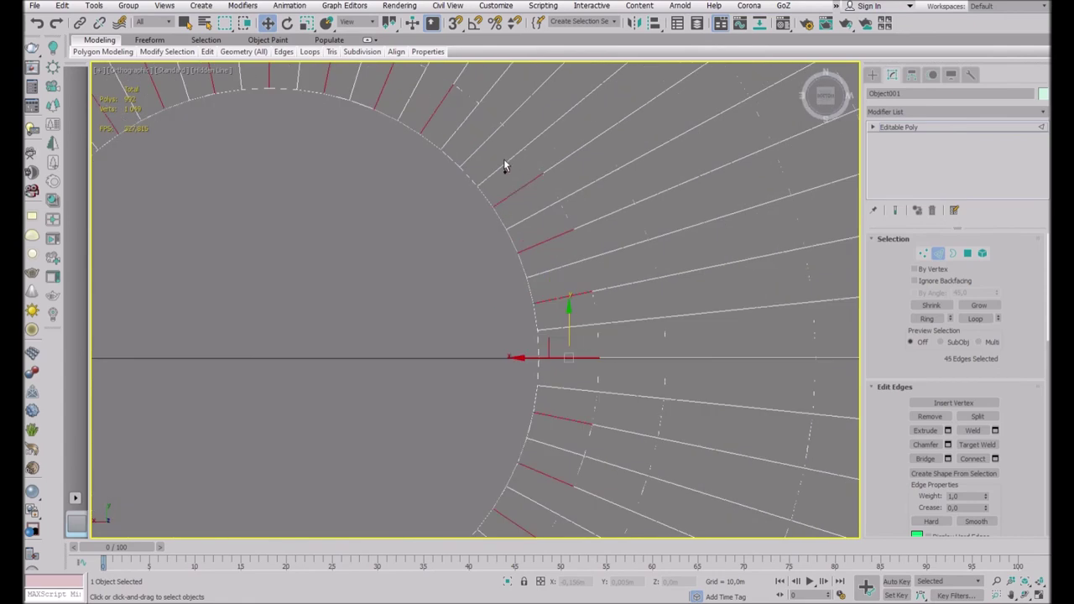
ctrl+click(490, 152)
scroll(429, 193, down, 5)
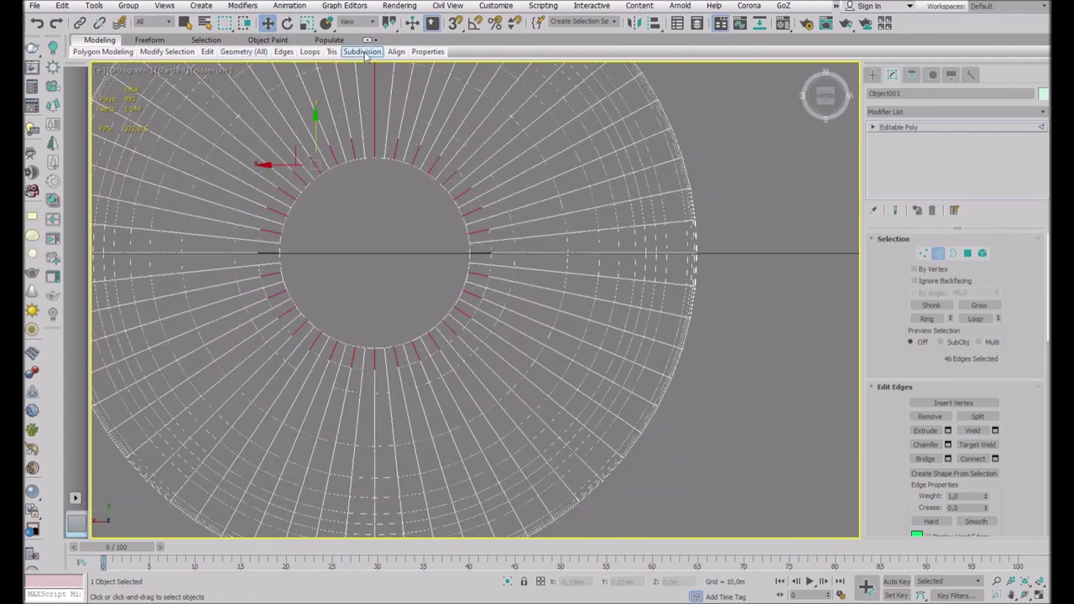
Extend the picked edges into full loops, 480 edges in all, viewed at an angle.
key(alt+l)
scroll(504, 117, down, 5)
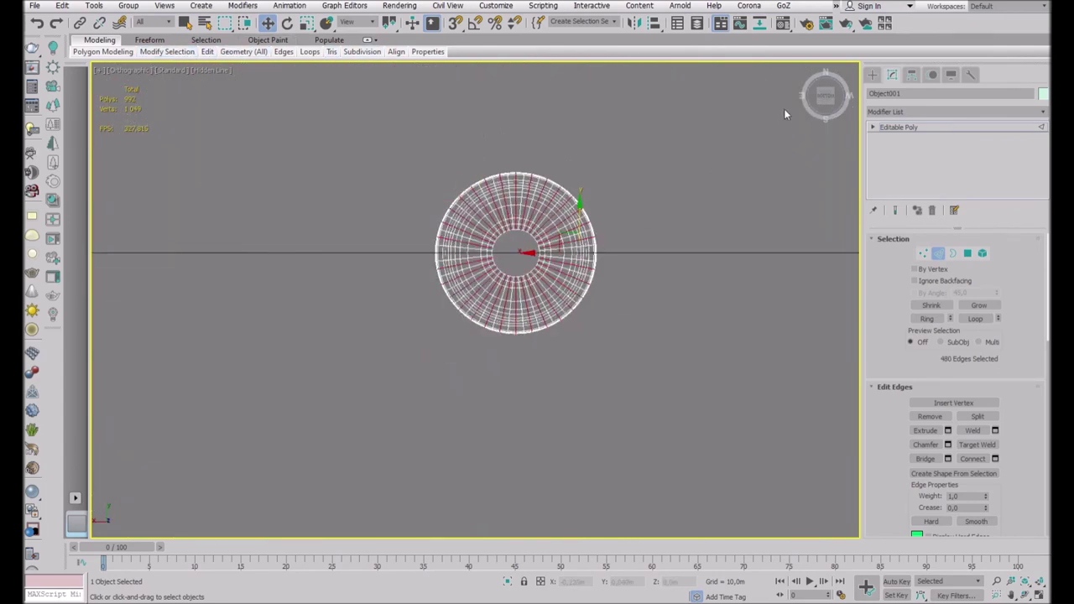
click(820, 94)
click(829, 99)
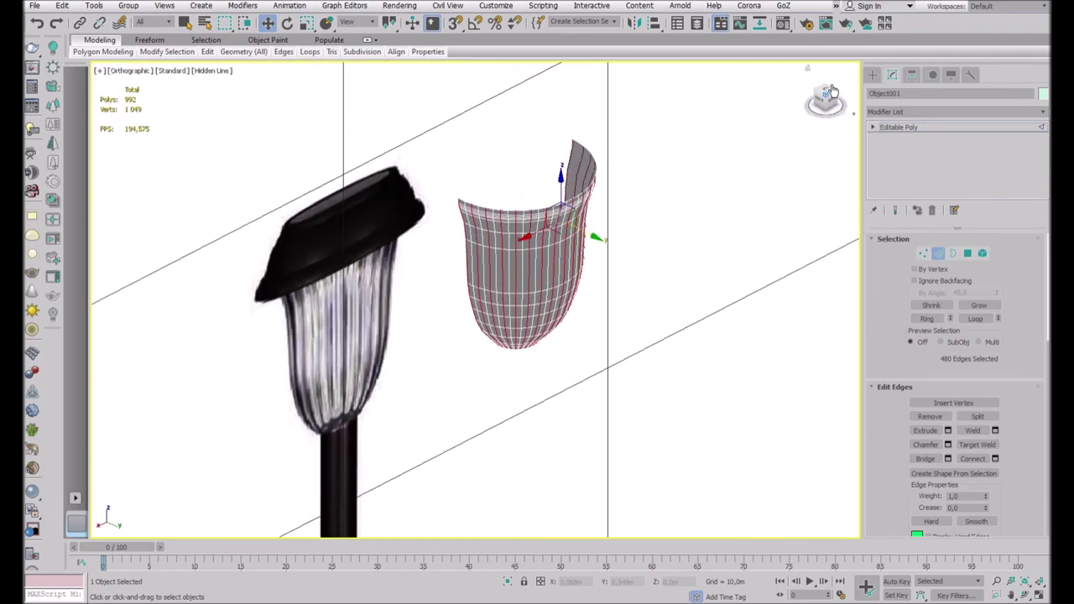
Orbit close to the housing's lower part in a perspective view.
click(831, 101)
scroll(506, 302, up, 5)
click(822, 101)
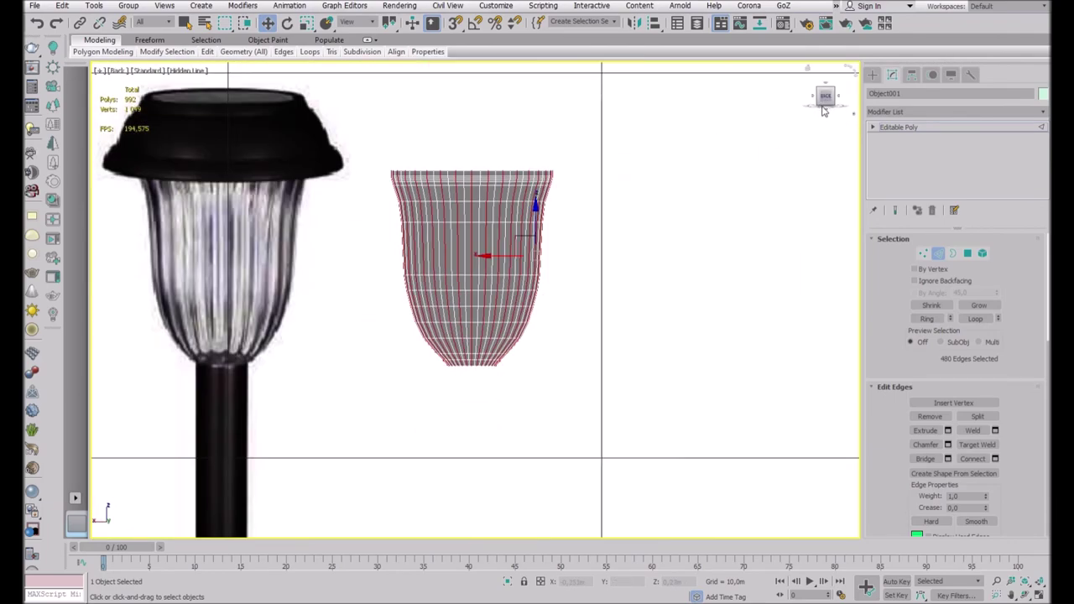
drag(819, 109, 822, 96)
scroll(353, 423, up, 5)
alt+middle_drag(353, 422, 301, 395)
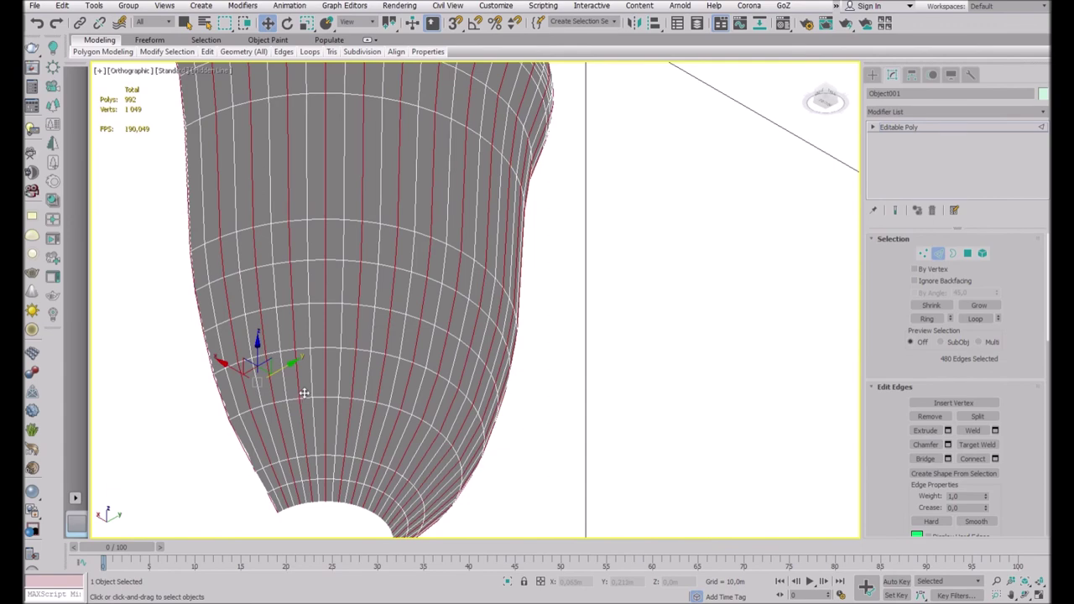
key(p)
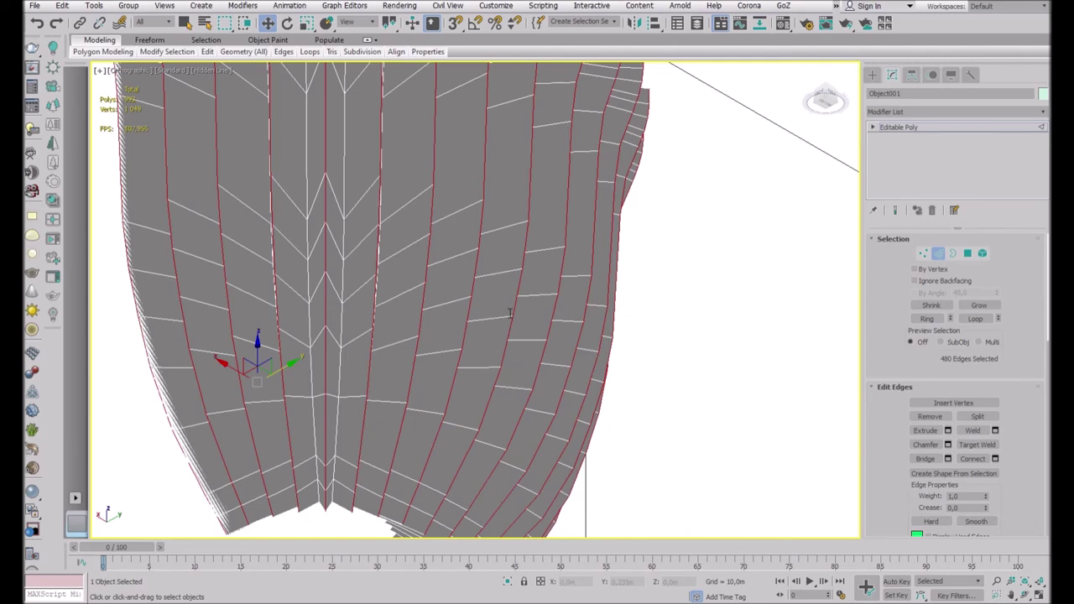
Chamfer the 480 selected edges into narrow paired rib loops.
drag(508, 318, 485, 329)
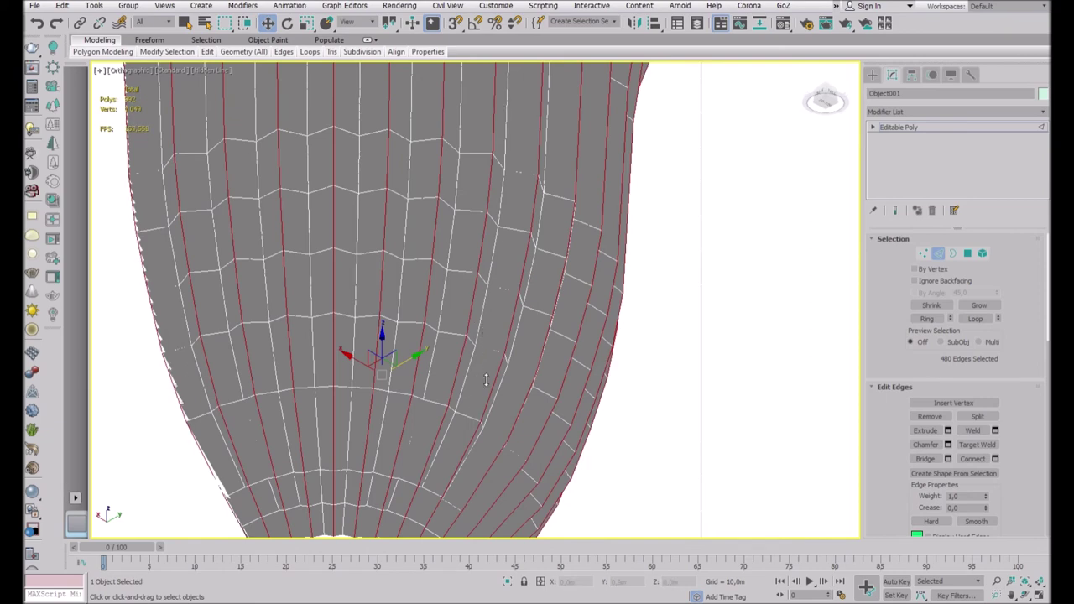
scroll(324, 227, down, 5)
scroll(201, 131, up, 8)
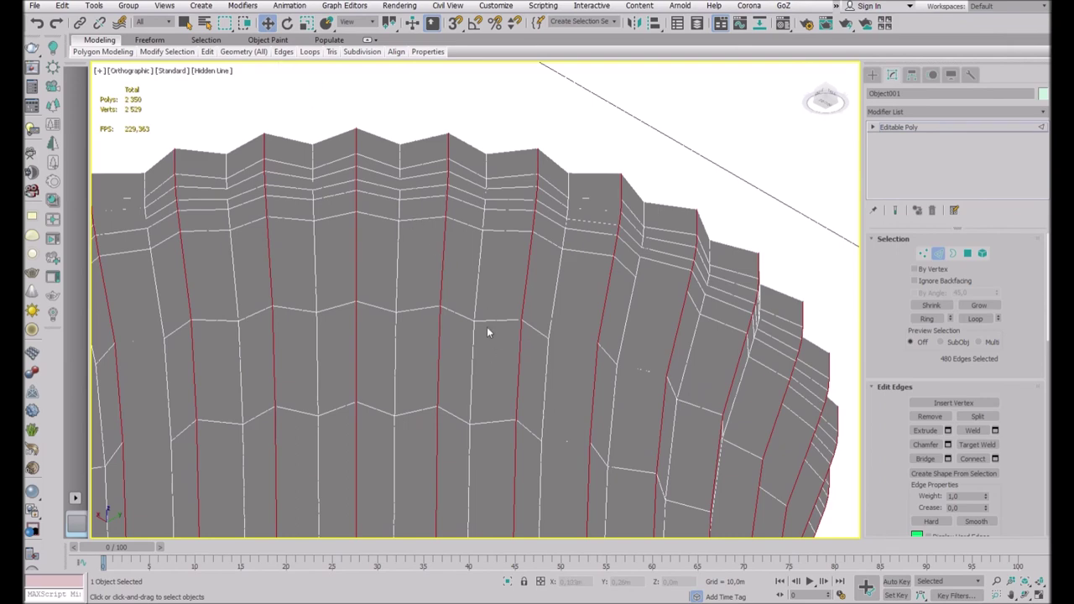
drag(476, 492, 487, 518)
scroll(348, 295, down, 5)
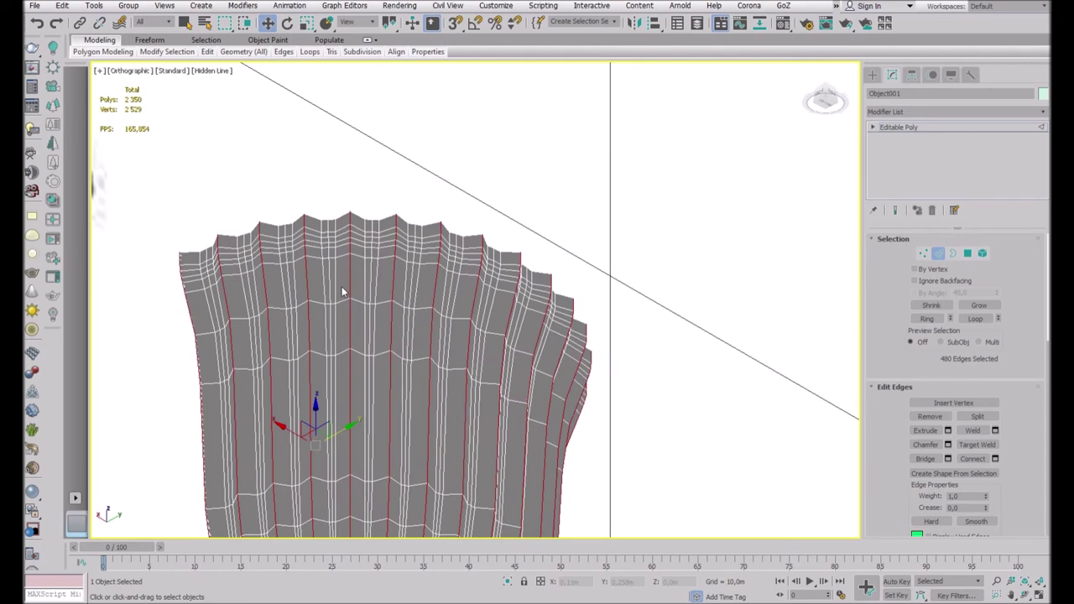
scroll(342, 289, down, 3)
scroll(342, 289, up, 3)
scroll(484, 317, up, 5)
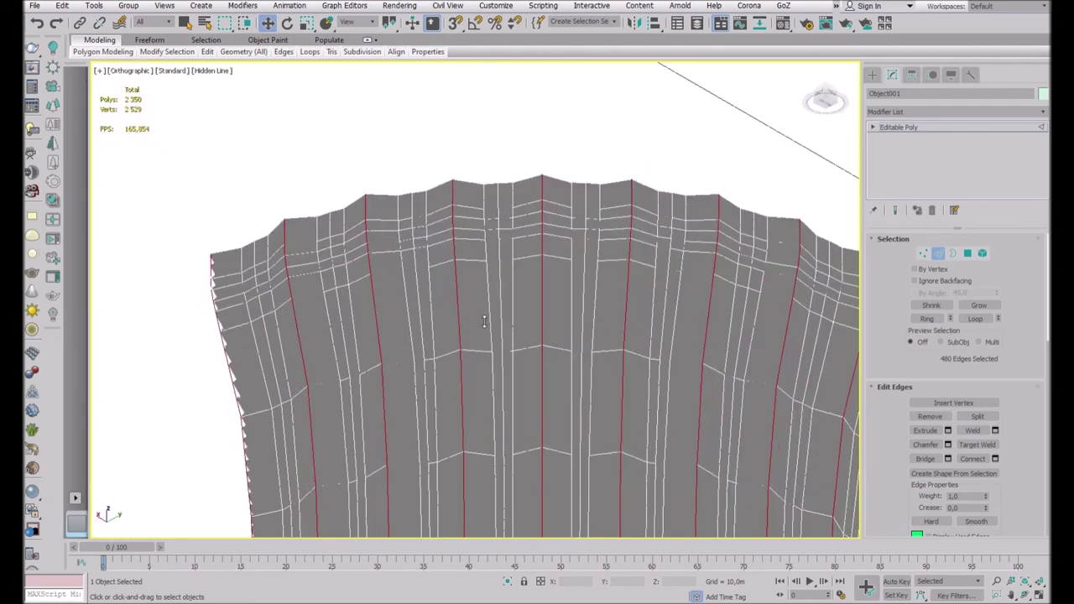
scroll(485, 317, down, 5)
Orbit around the shade and switch to the Back view.
alt+middle_drag(484, 317, 504, 319)
scroll(503, 319, up, 5)
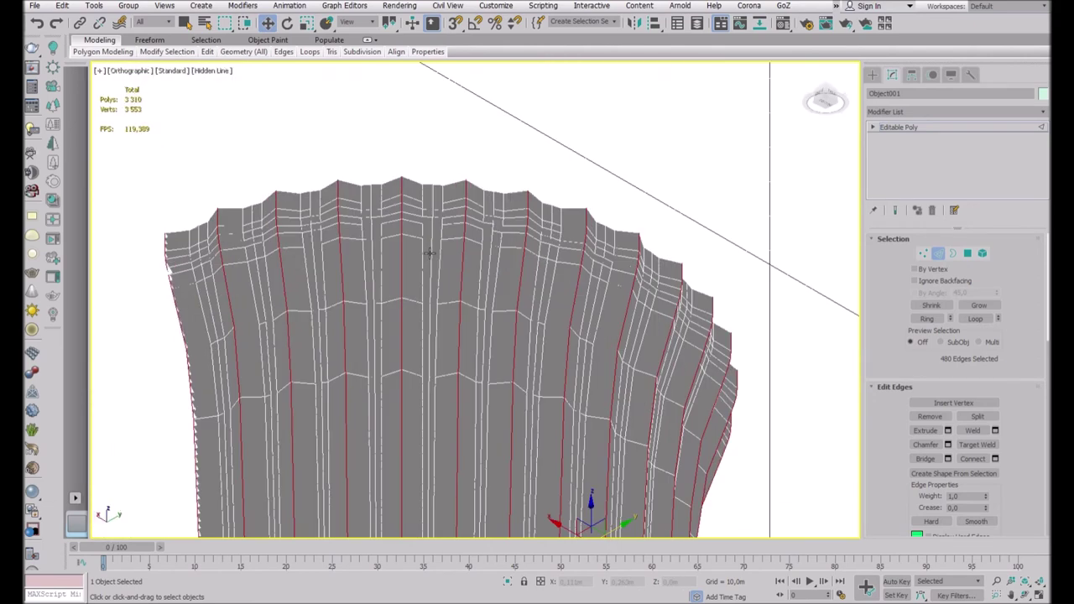
scroll(556, 343, down, 1)
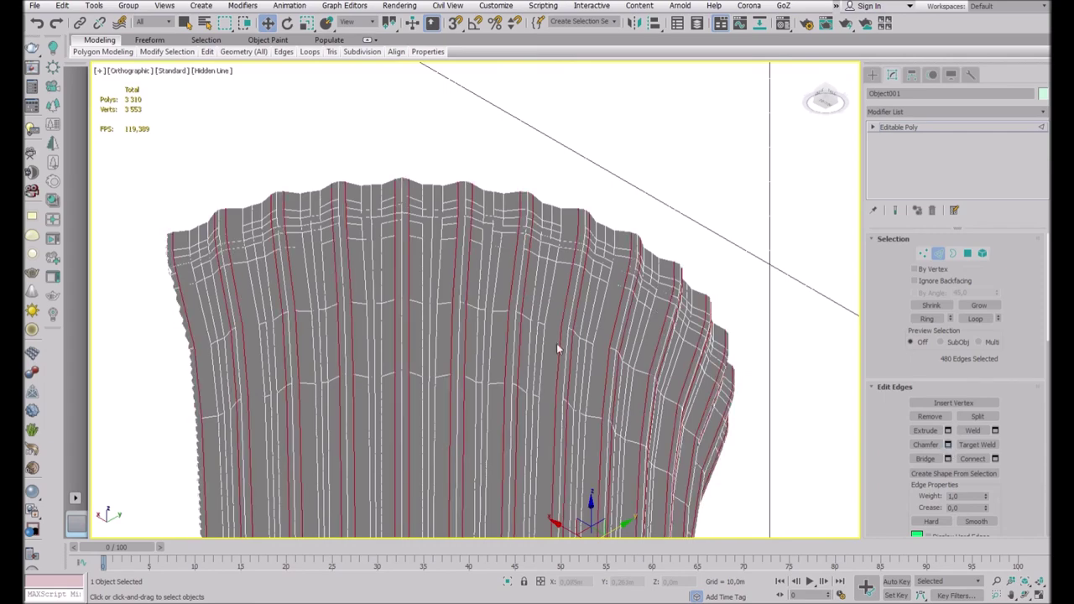
scroll(557, 343, down, 5)
click(837, 106)
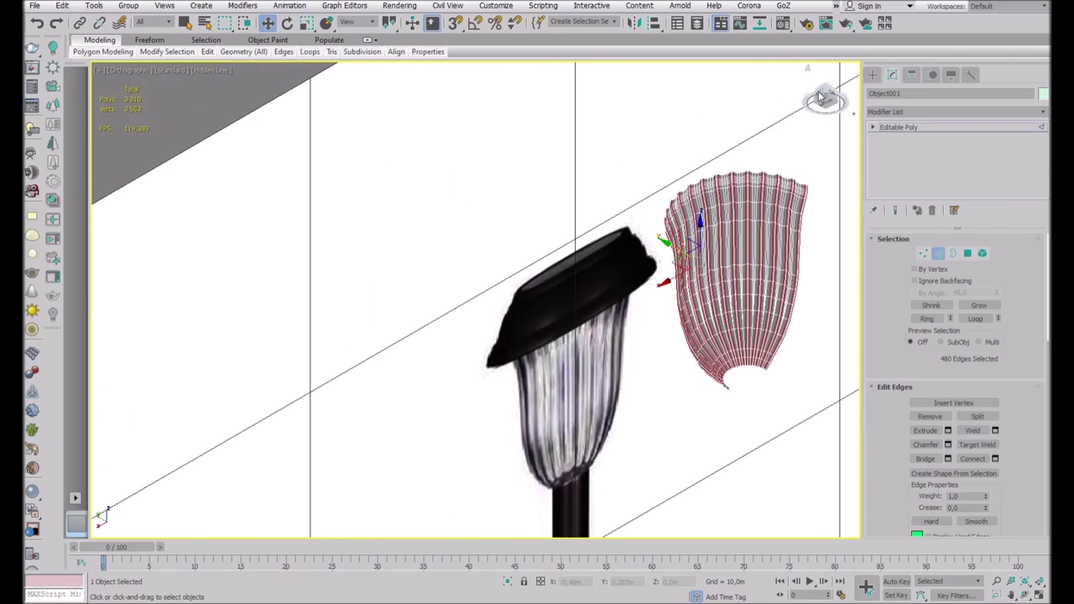
scroll(691, 128, up, 4)
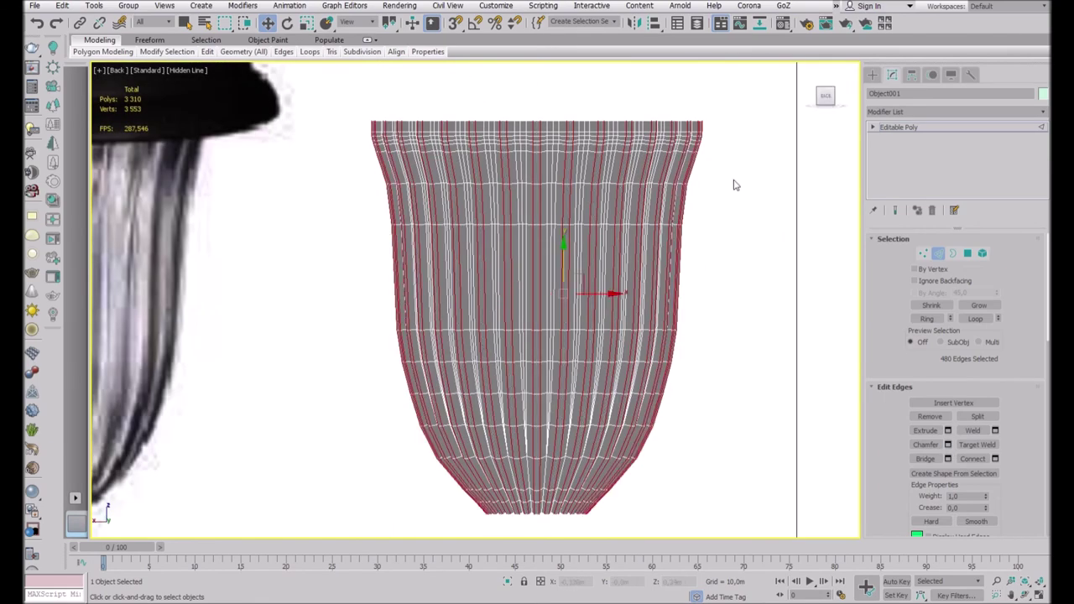
Clear the edge selection and return Object001 to Editable Poly object level.
drag(819, 97, 762, 115)
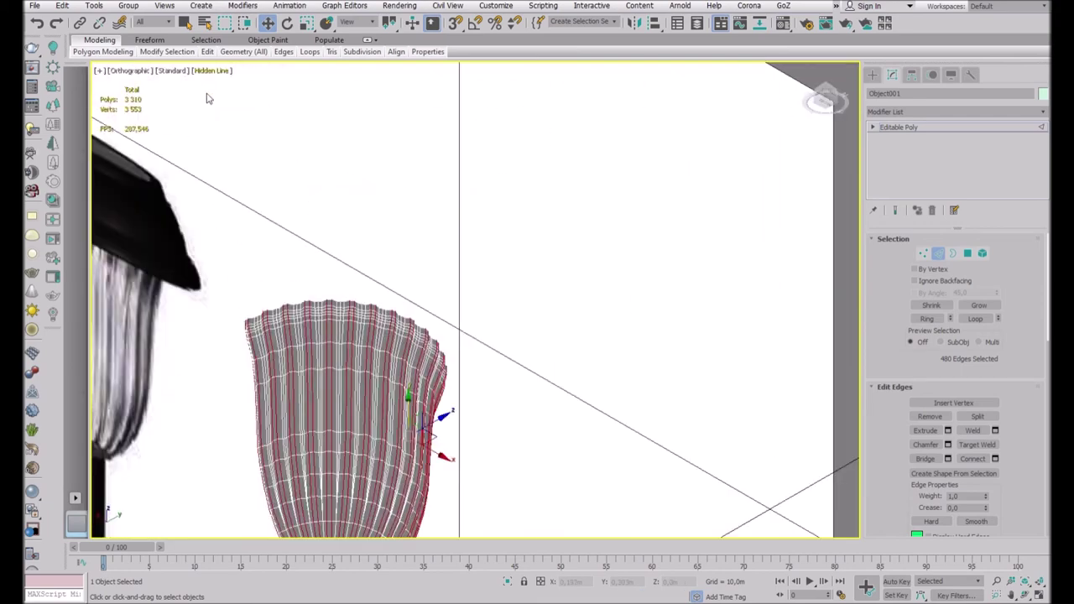
scroll(252, 143, down, 3)
scroll(341, 196, up, 6)
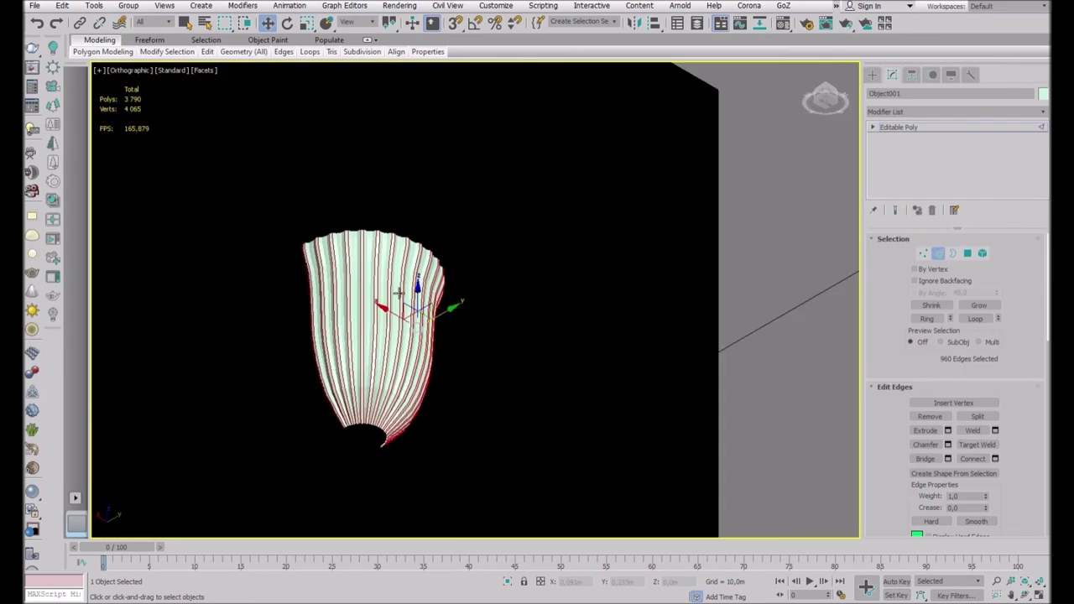
click(798, 270)
click(938, 253)
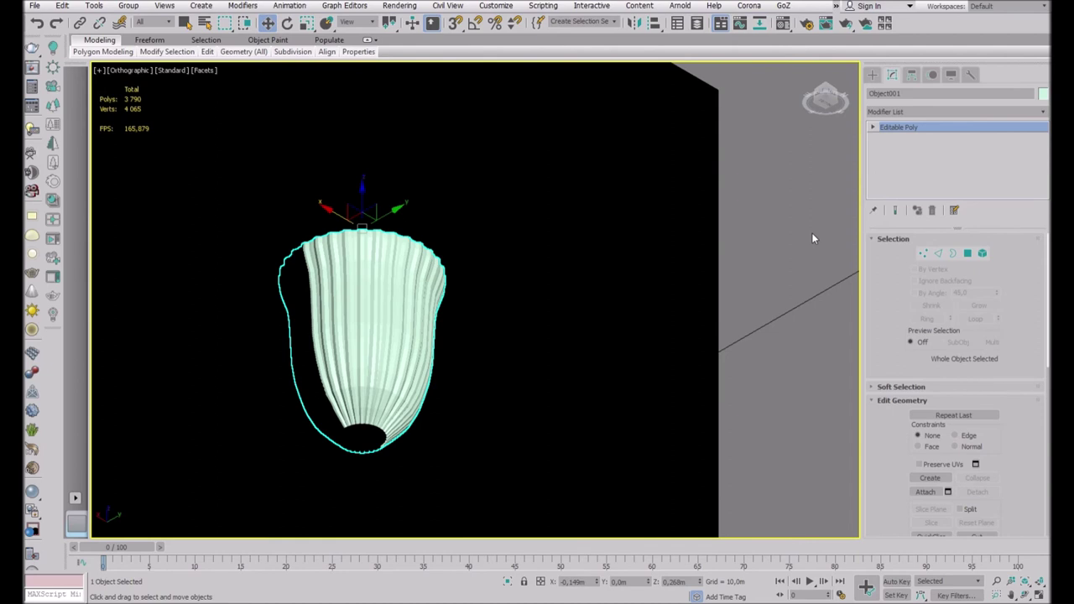
scroll(640, 221, down, 5)
Switch to the Front view and zoom onto the lamps beside the reference photo.
key(k)
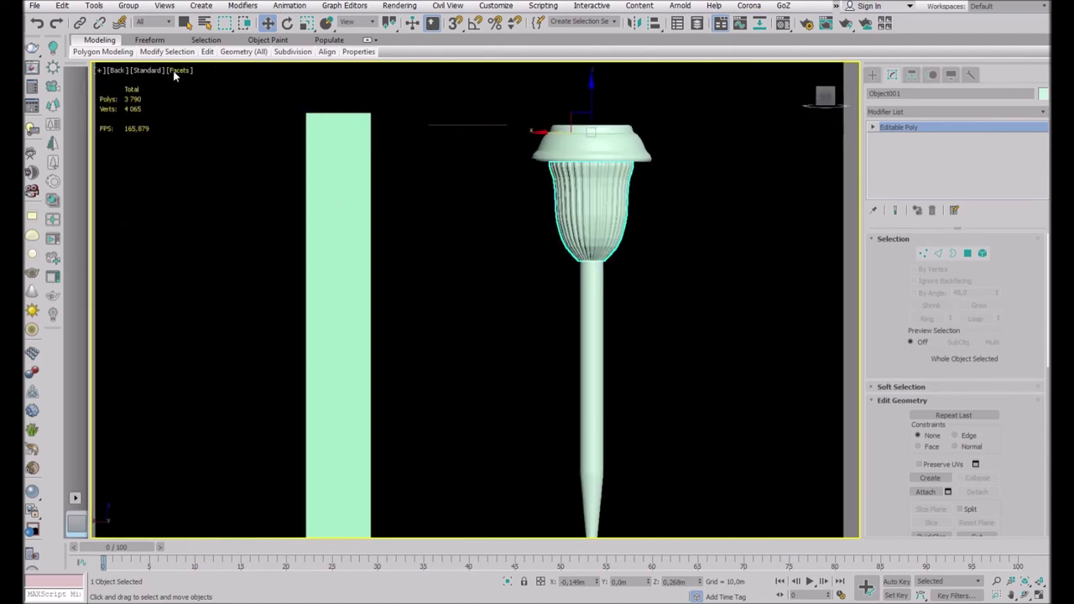
drag(809, 94, 680, 131)
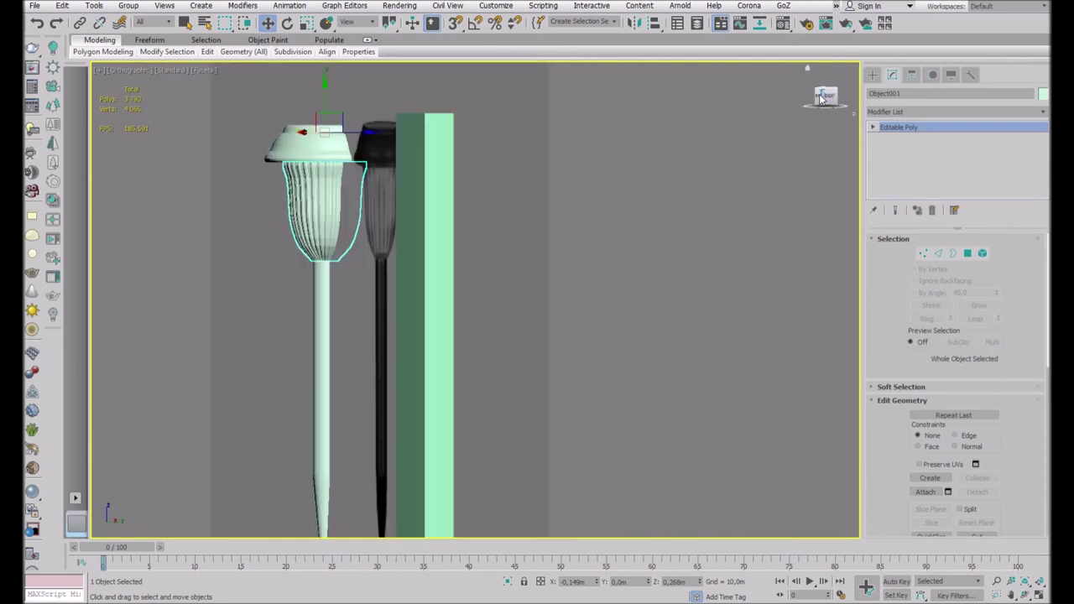
key(f)
scroll(470, 176, up, 3)
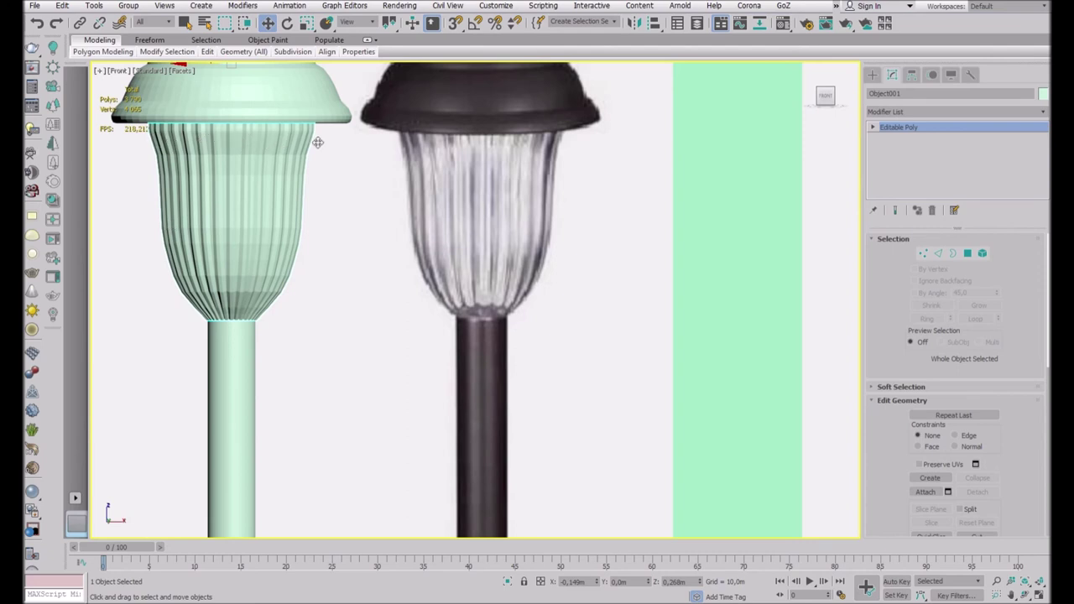
scroll(318, 143, down, 4)
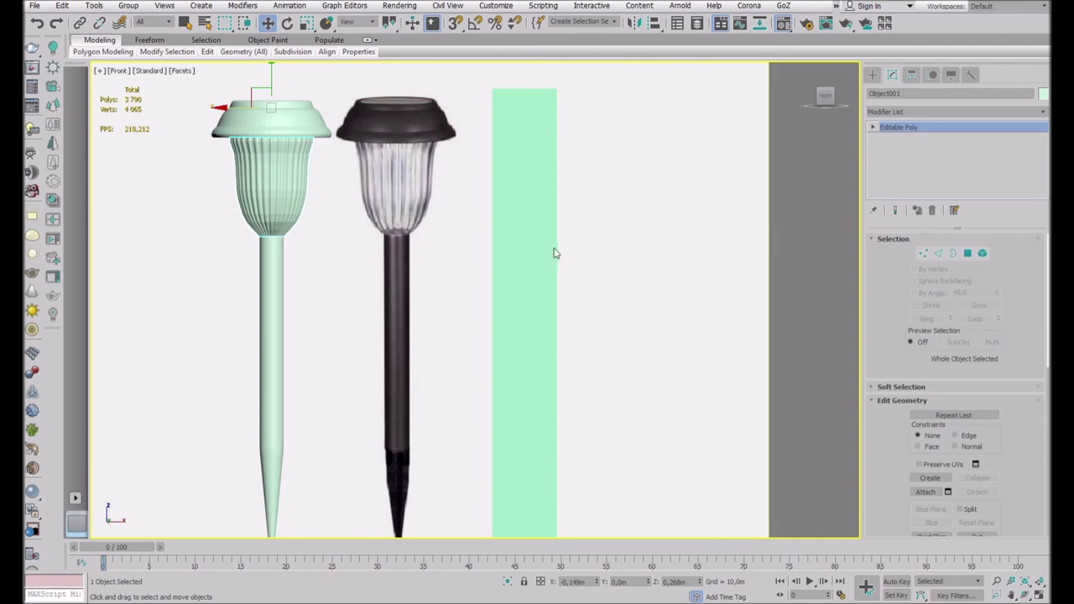
click(260, 124)
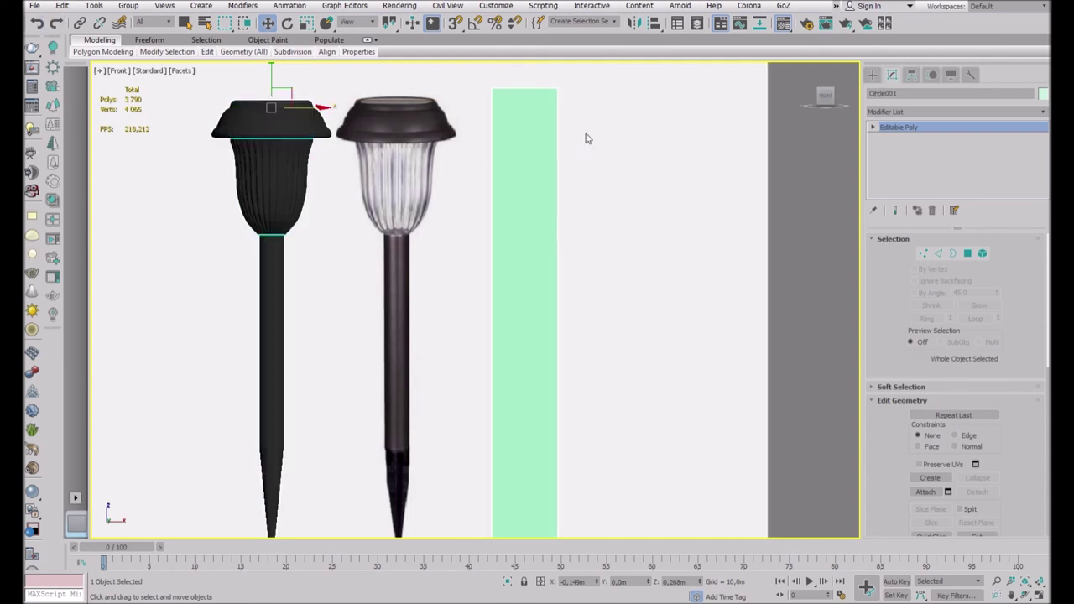
Make the ribbed shade Object001 see-through, then return to the Front view.
click(256, 199)
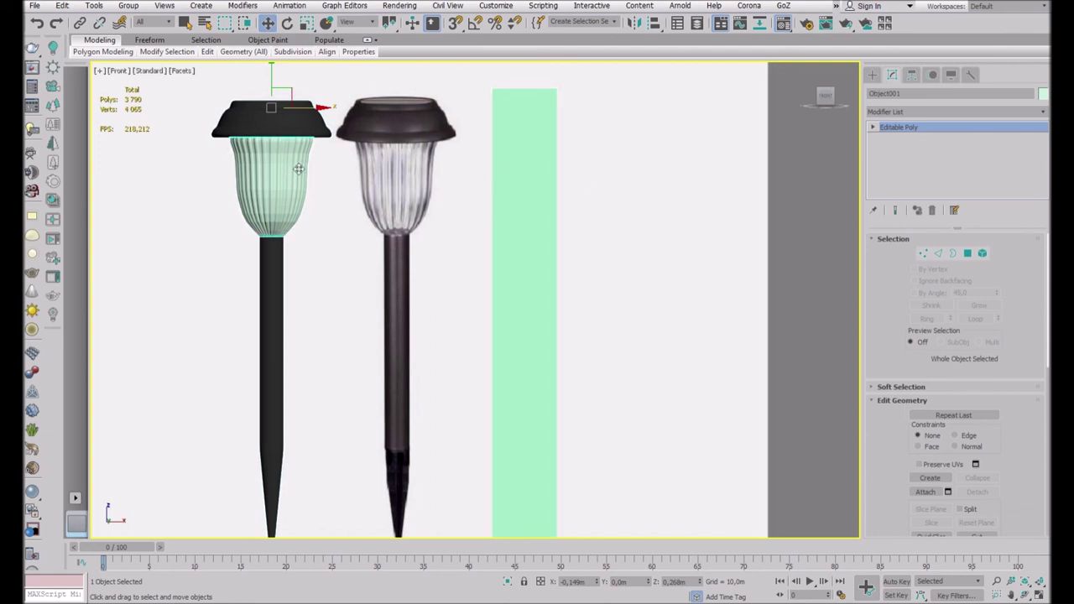
key(ctrl+z)
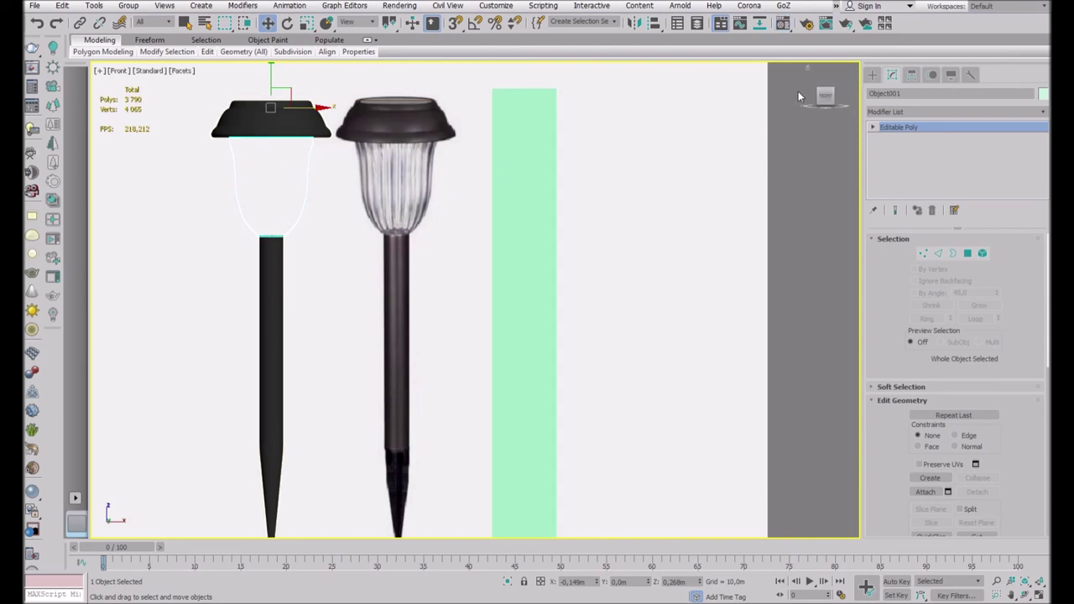
drag(825, 94, 826, 97)
key(shift+z)
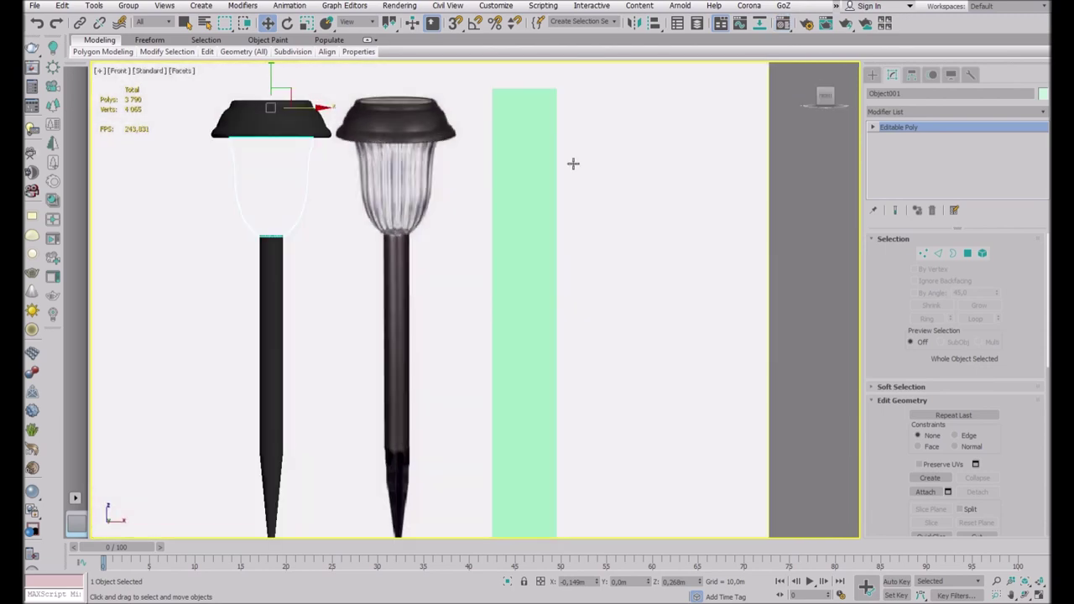
Show the safe frame and enable Use NURMS Subdivision on Object001 at 1 iteration.
scroll(472, 178, down, 3)
key(shift+f)
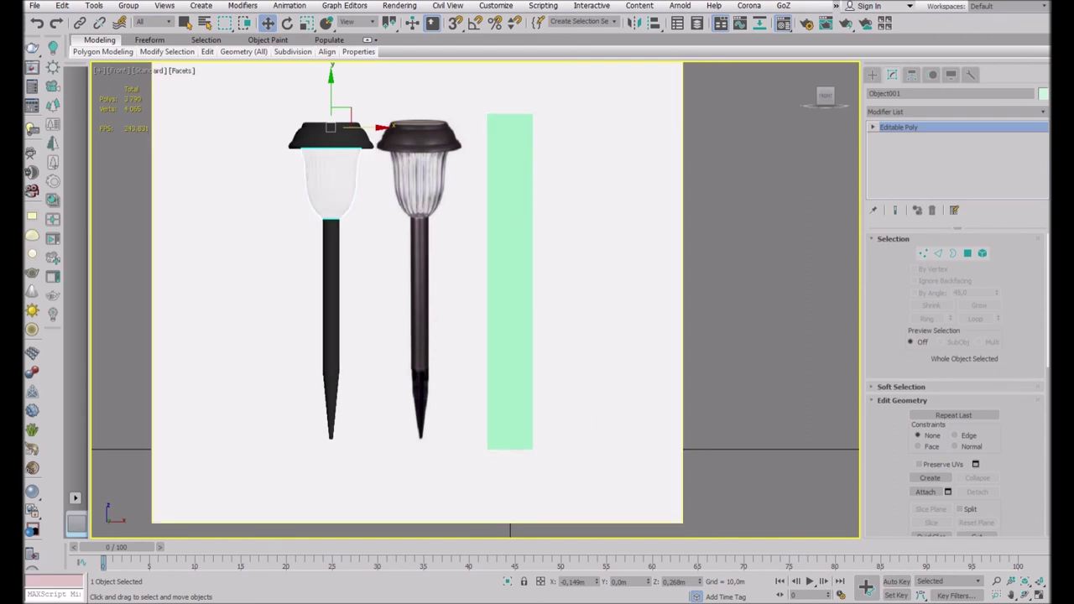
scroll(341, 191, up, 3)
scroll(341, 192, up, 4)
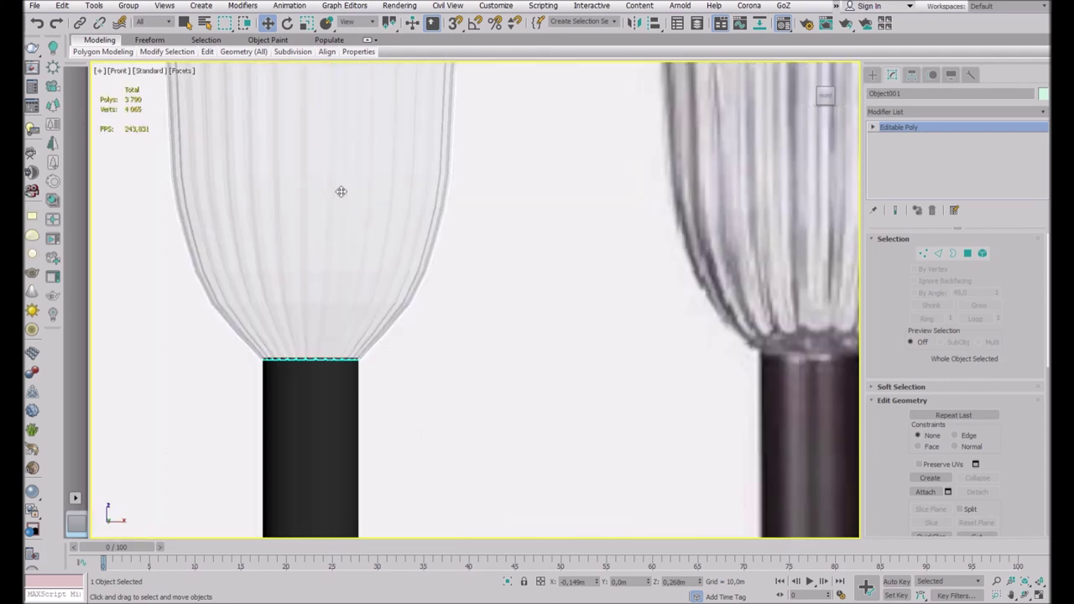
scroll(343, 197, down, 5)
scroll(355, 160, up, 1)
scroll(325, 235, up, 4)
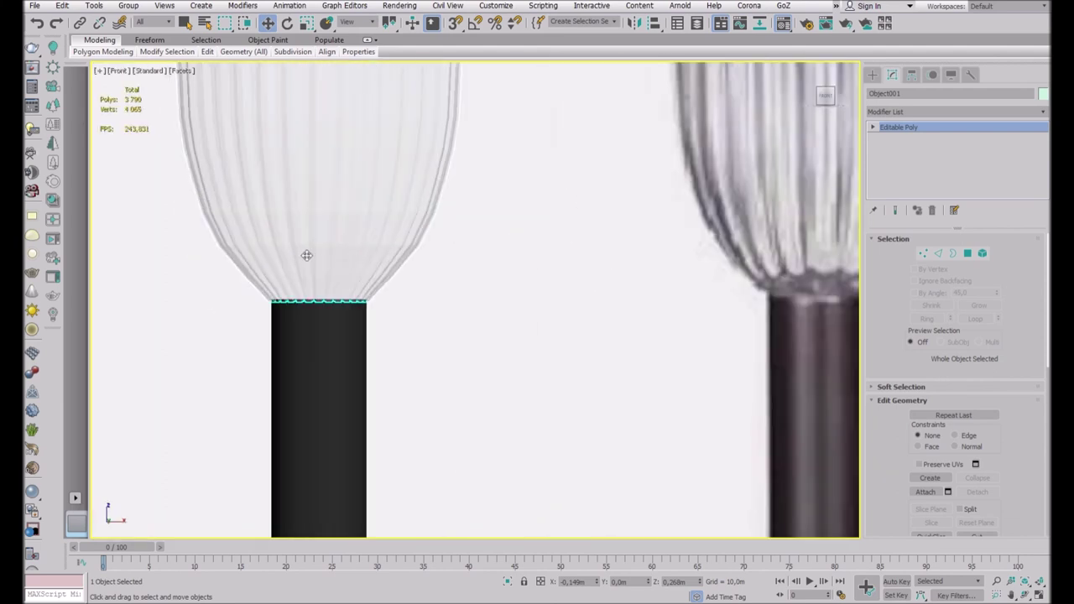
scroll(1029, 455, down, 5)
scroll(1030, 454, down, 2)
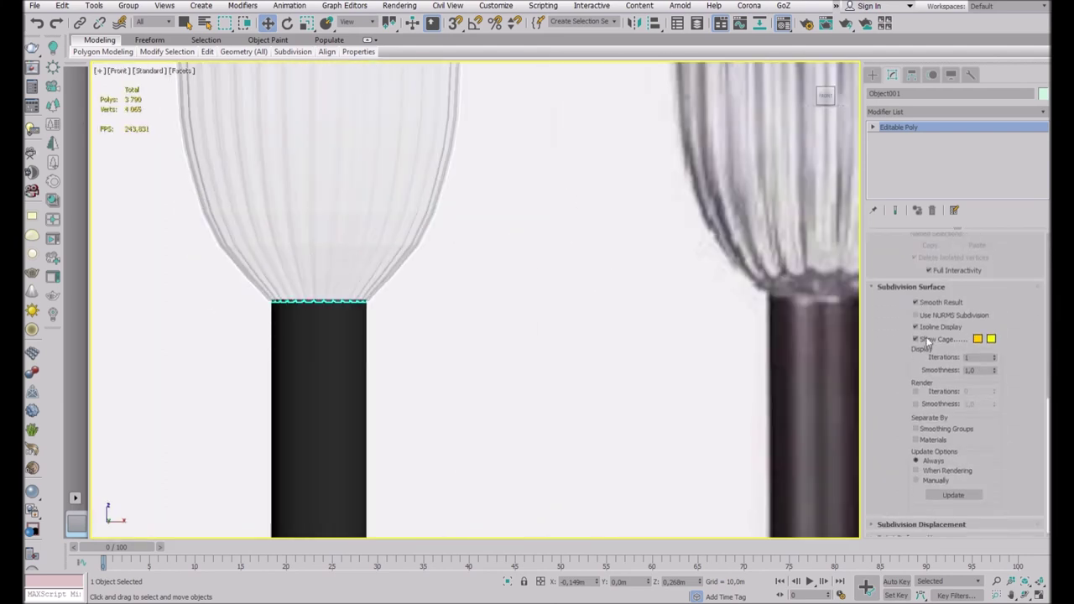
click(916, 315)
scroll(242, 259, down, 3)
scroll(365, 264, down, 2)
scroll(352, 263, up, 2)
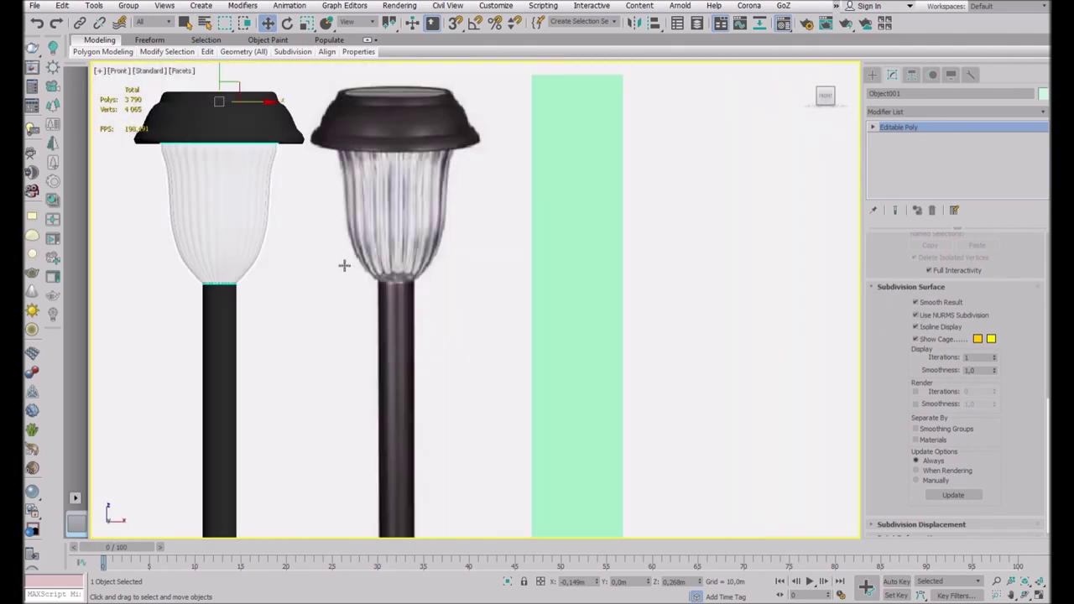